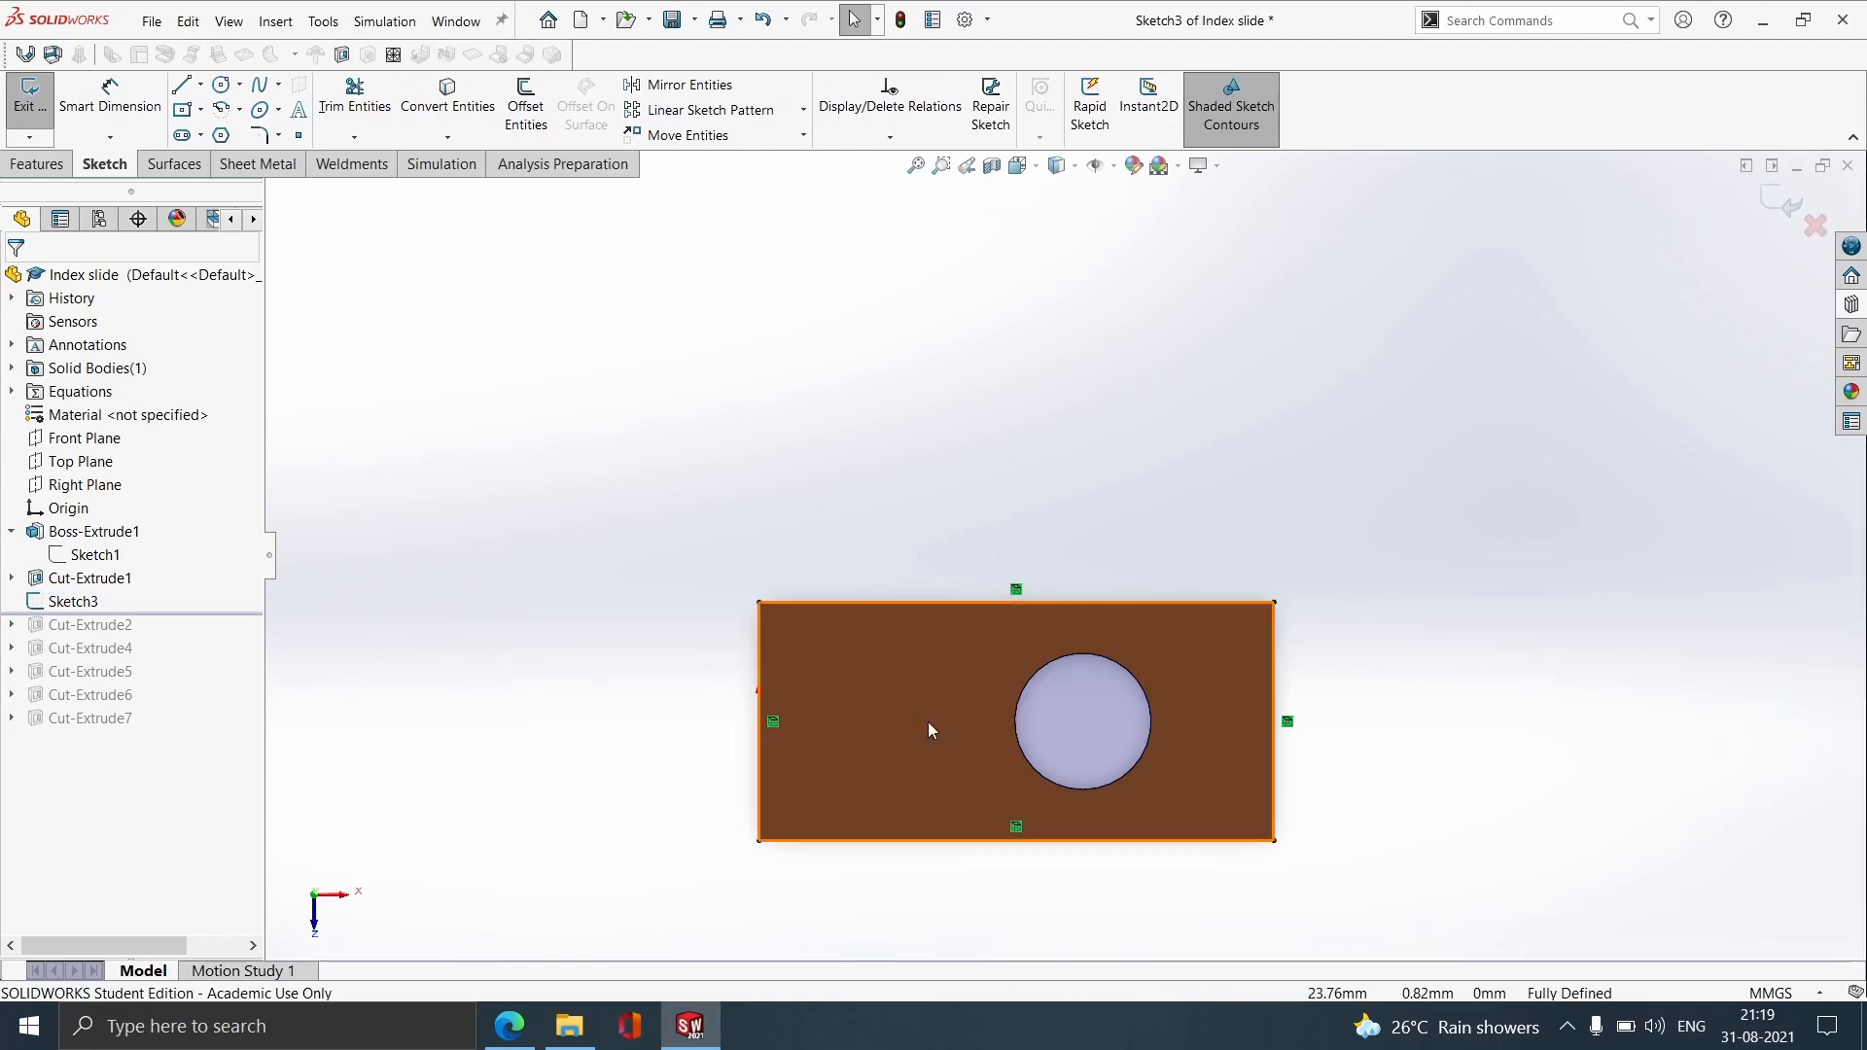
# Step: Examine the rectangular outline of Sketch3 on the block's top face, then exit the sketch
pyautogui.scroll(-3, 1245, 739)
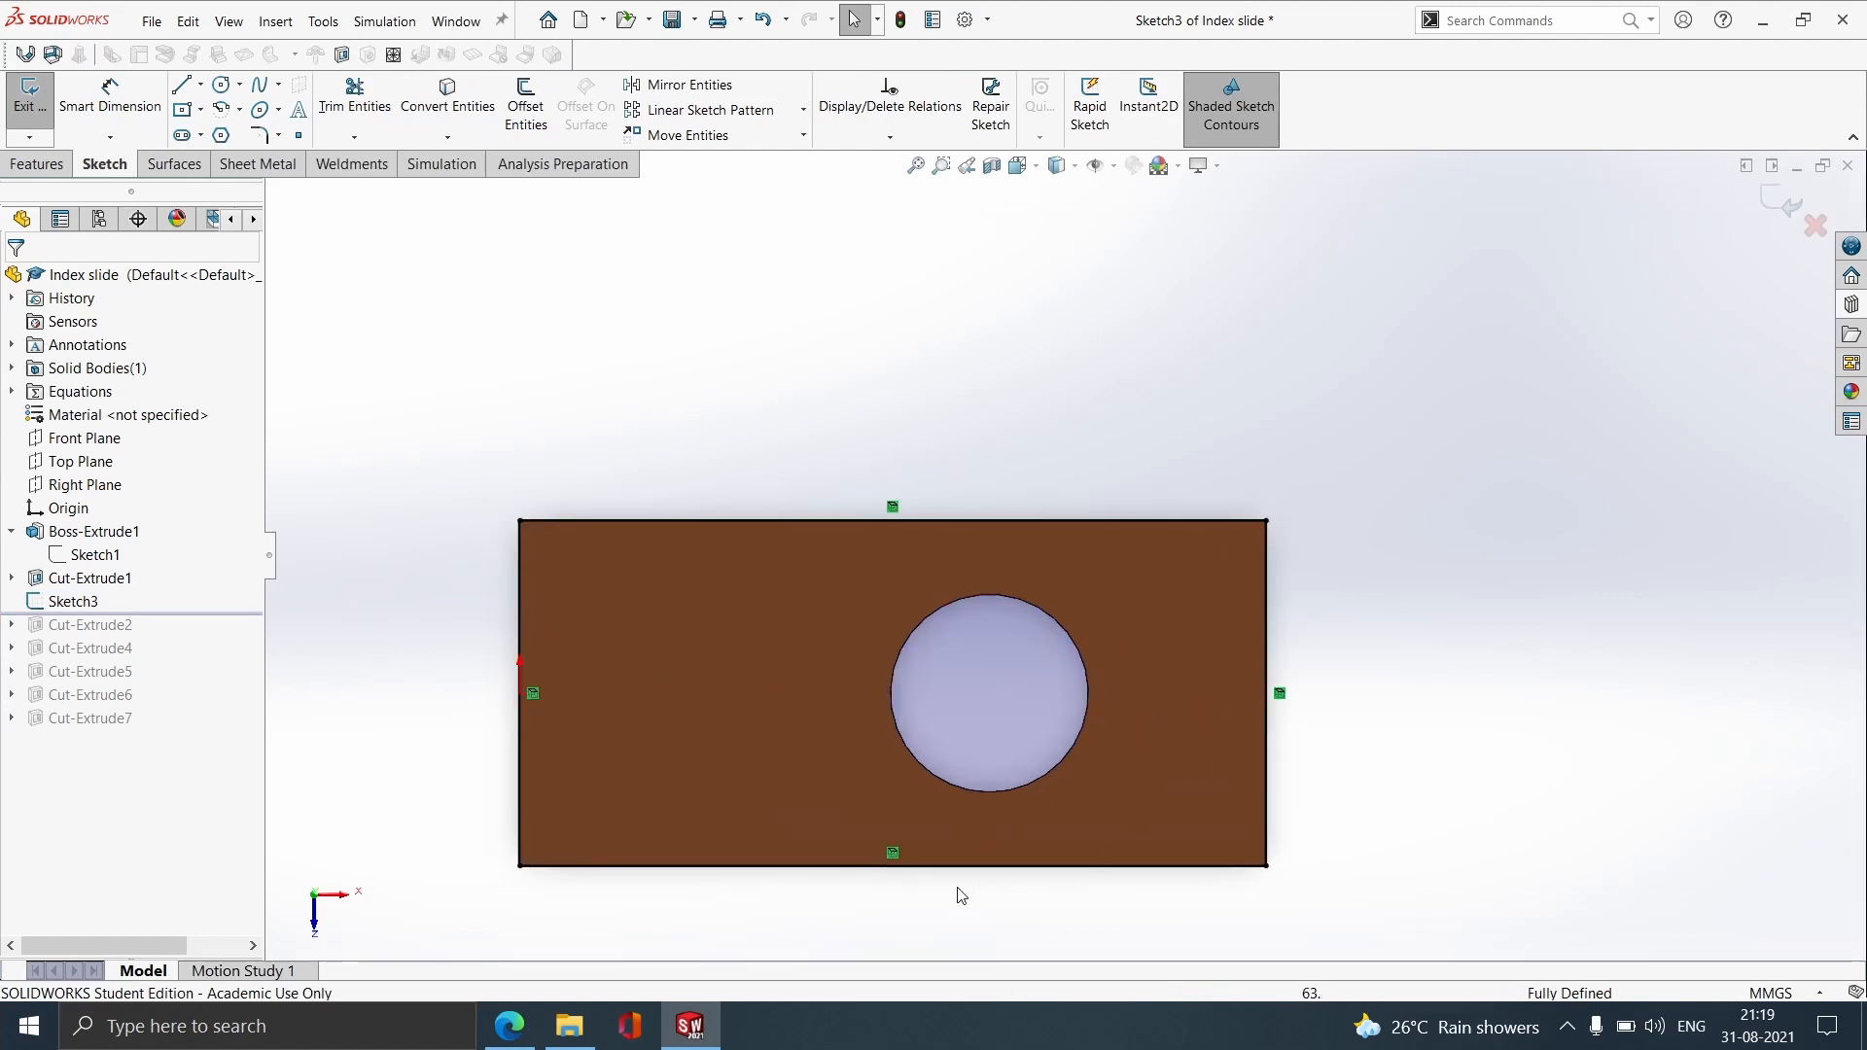
pyautogui.scroll(2, 939, 896)
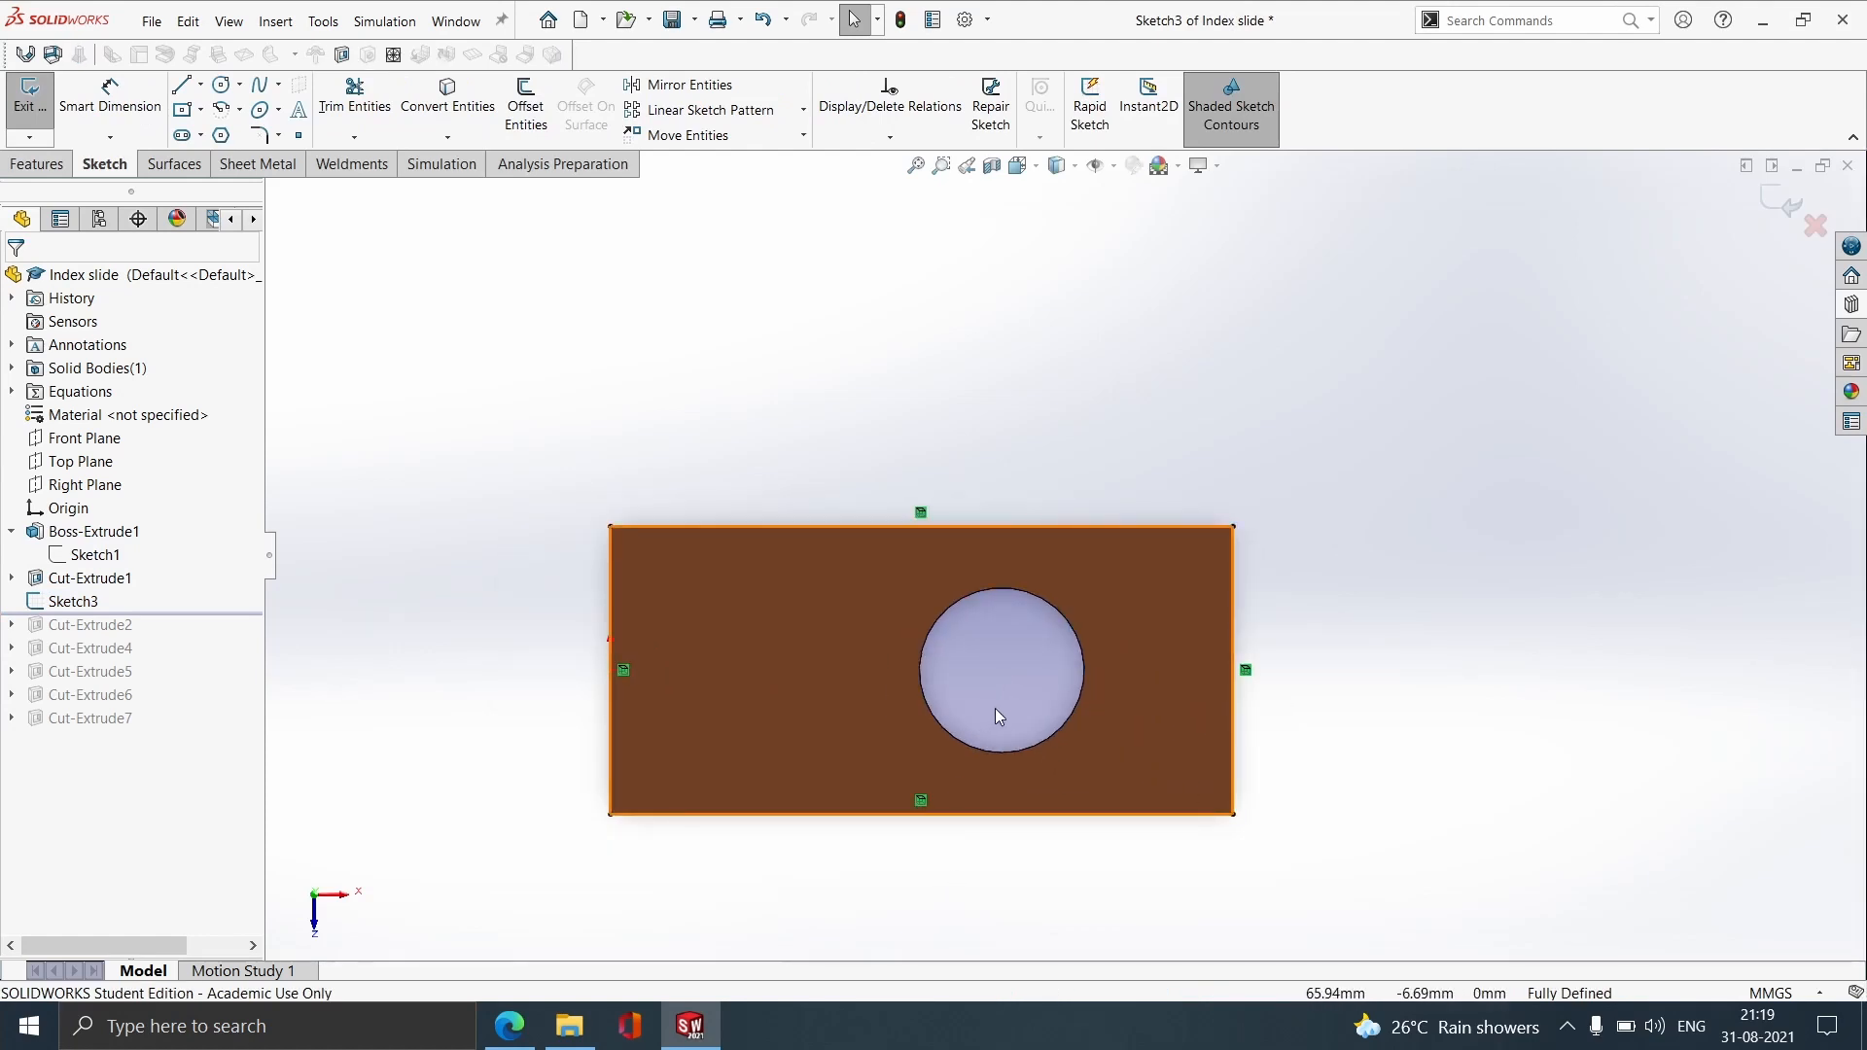
pyautogui.click(73, 601)
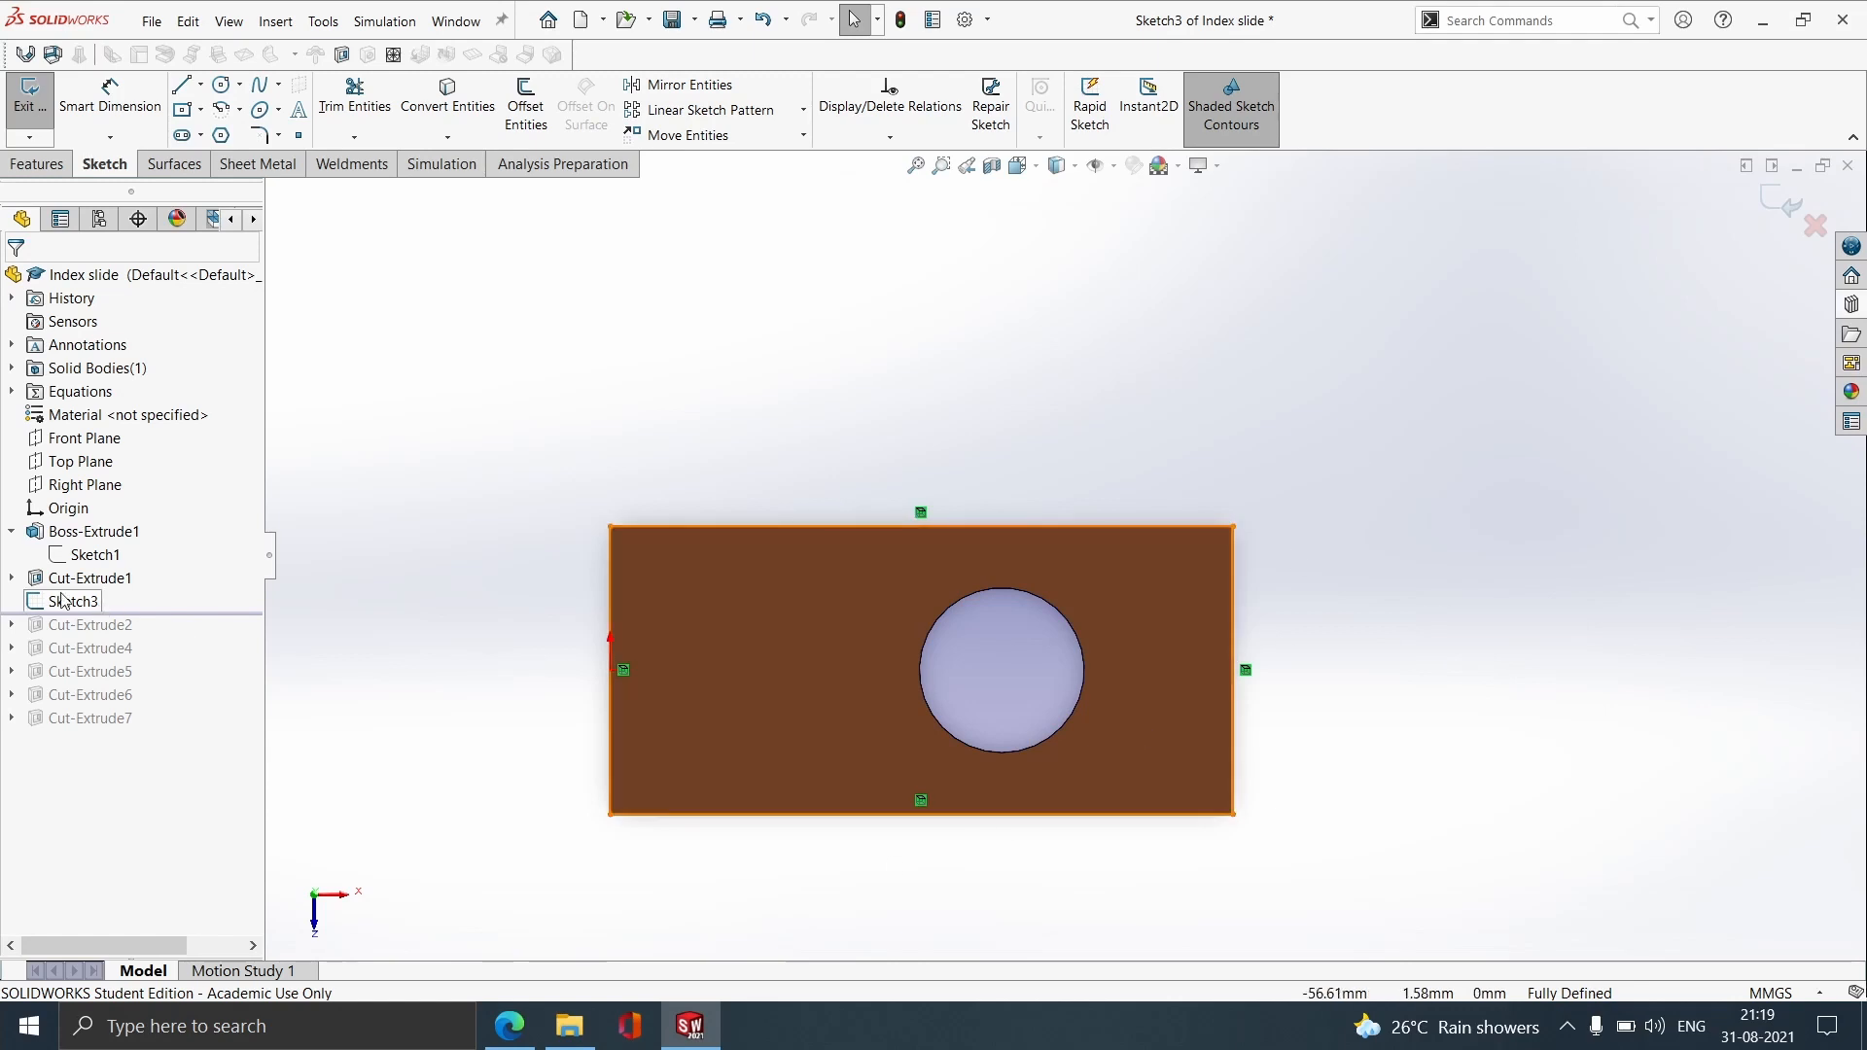
pyautogui.click(1784, 218)
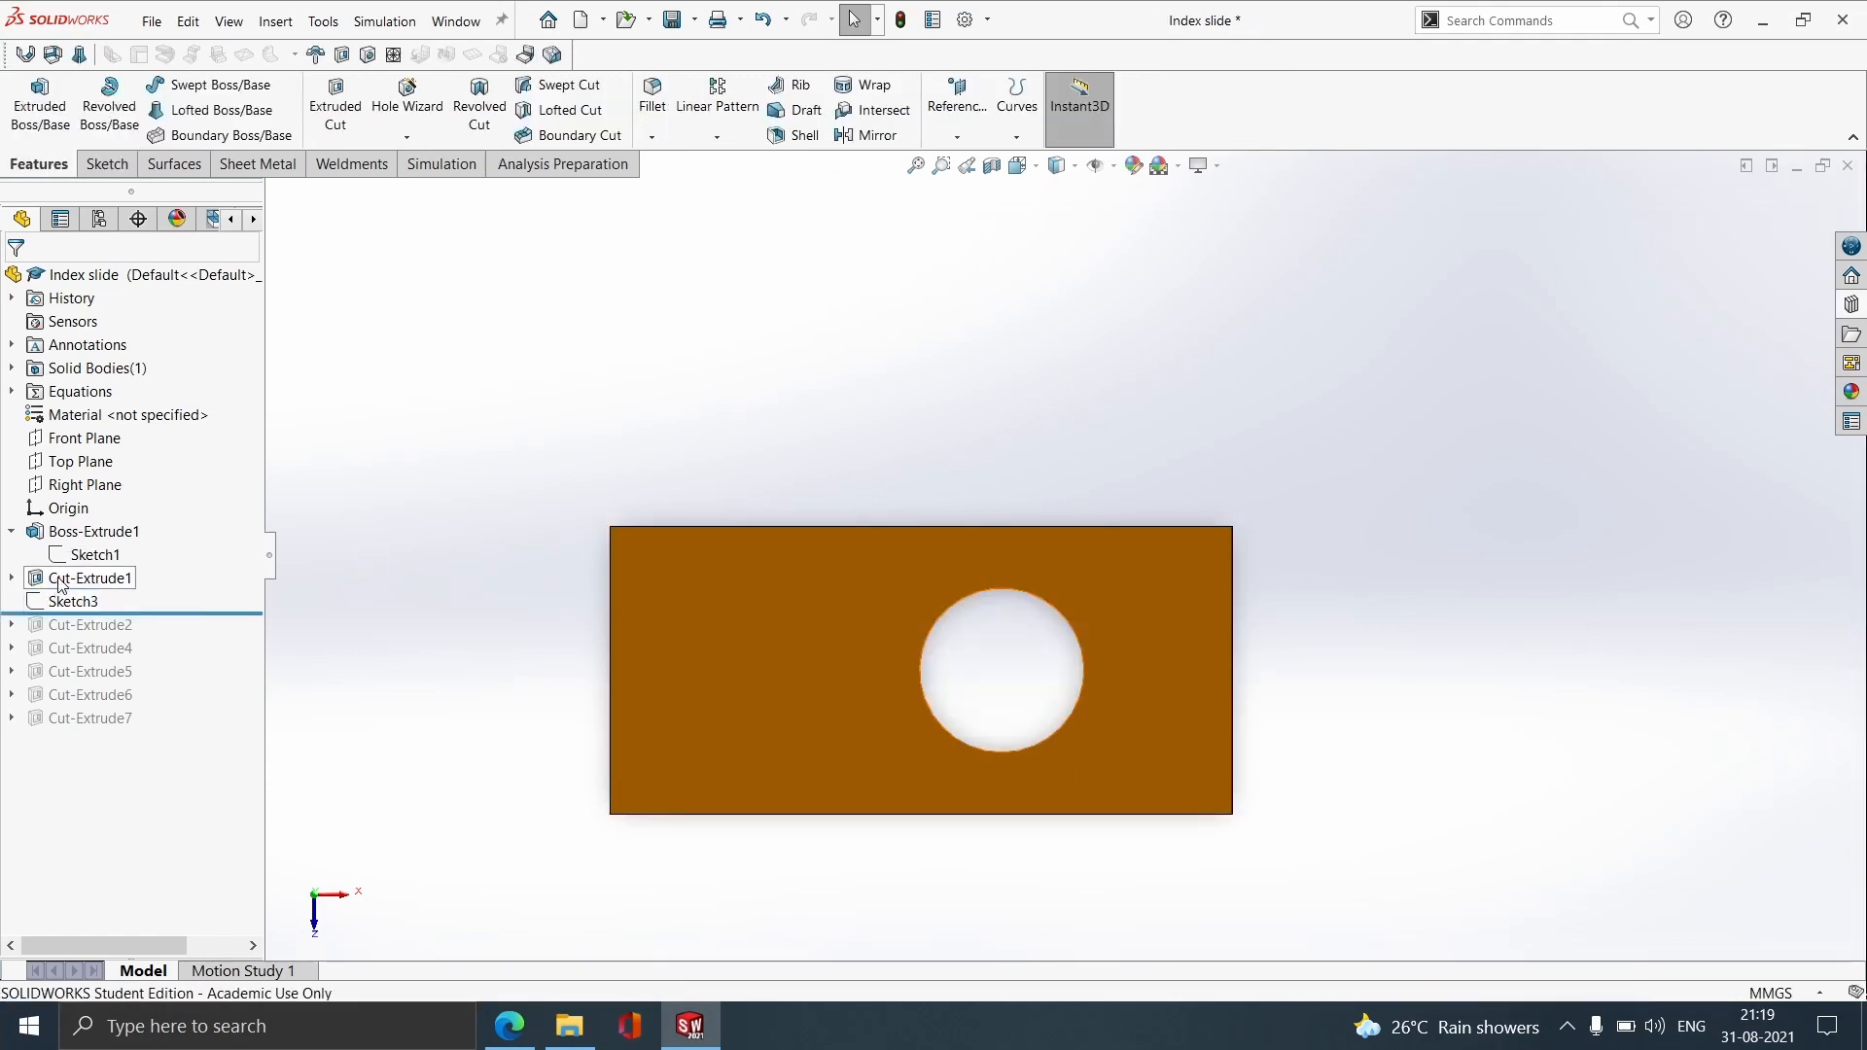
# Step: Review the Cut-Extrude1 definition that forms the round hole and close it without changes
pyautogui.click(62, 580)
pyautogui.click(78, 520)
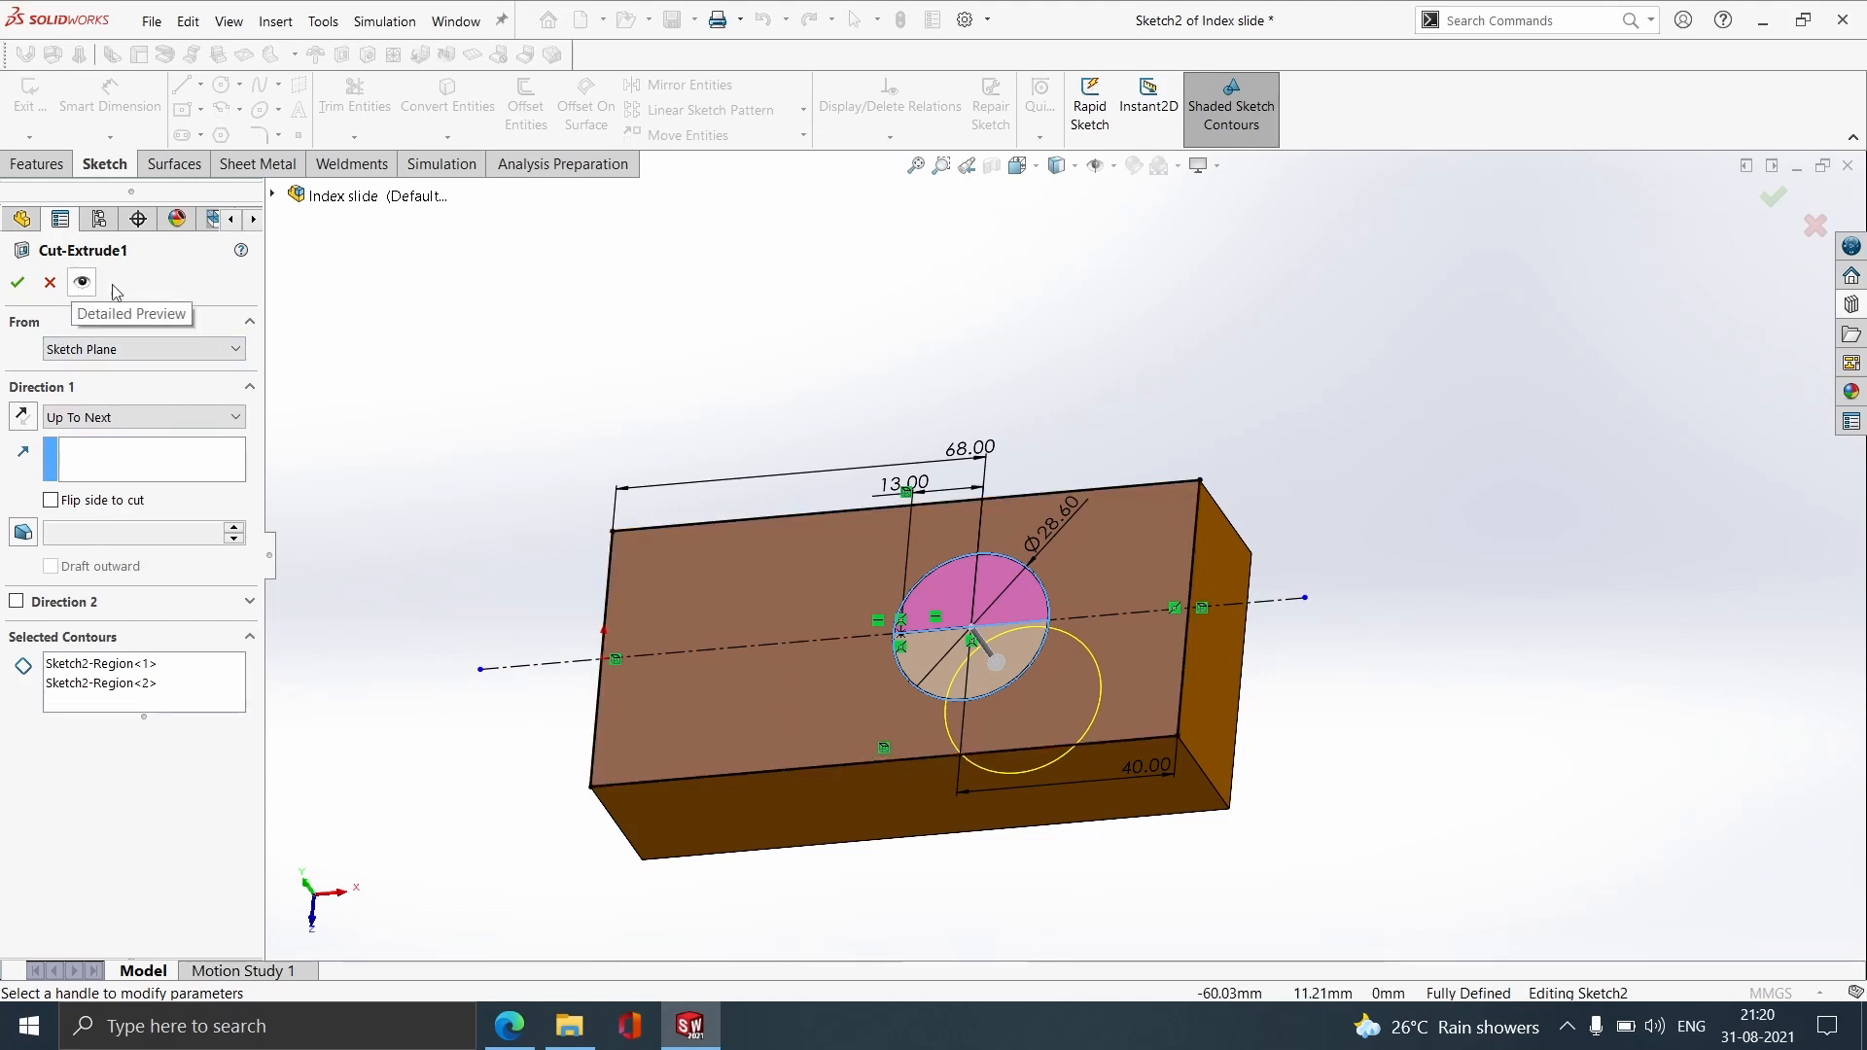
pyautogui.click(1815, 230)
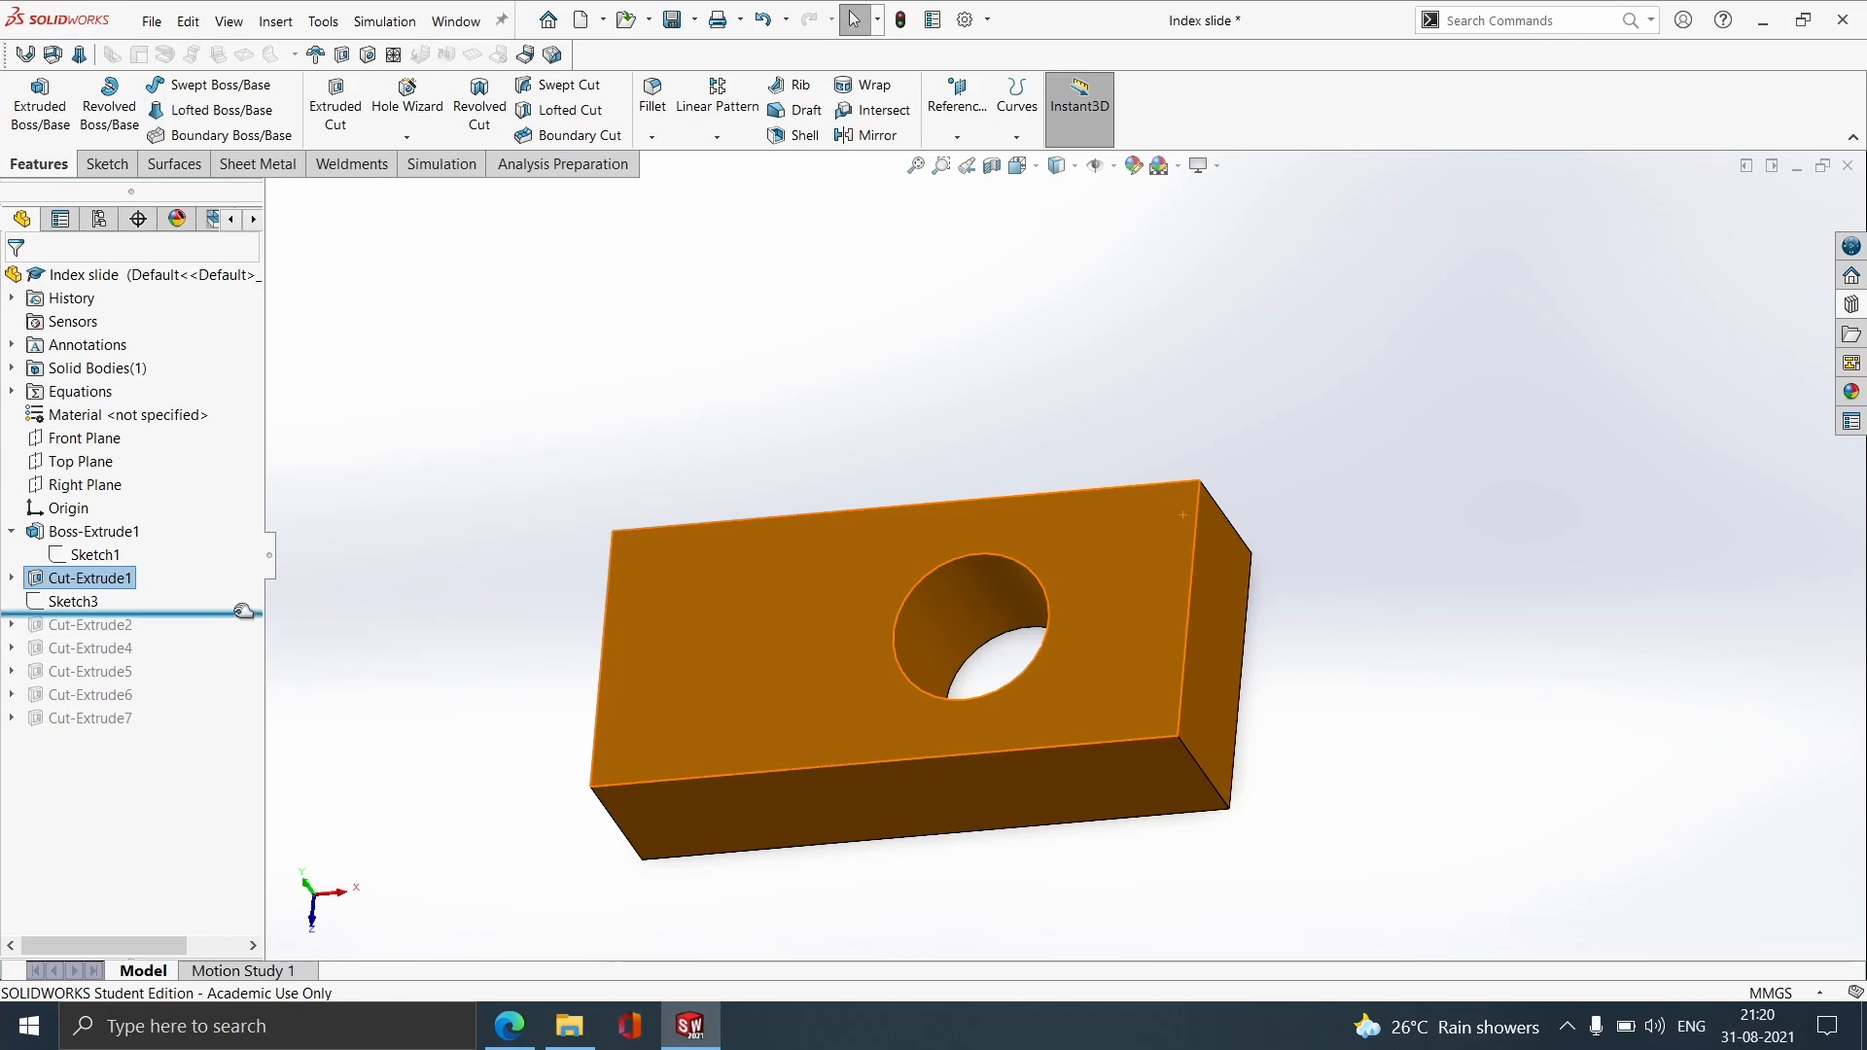
# Step: Roll the feature history forward past Cut-Extrude2 and review its step sketch and cut settings without changing them
pyautogui.moveTo(243, 611); pyautogui.dragTo(242, 633)
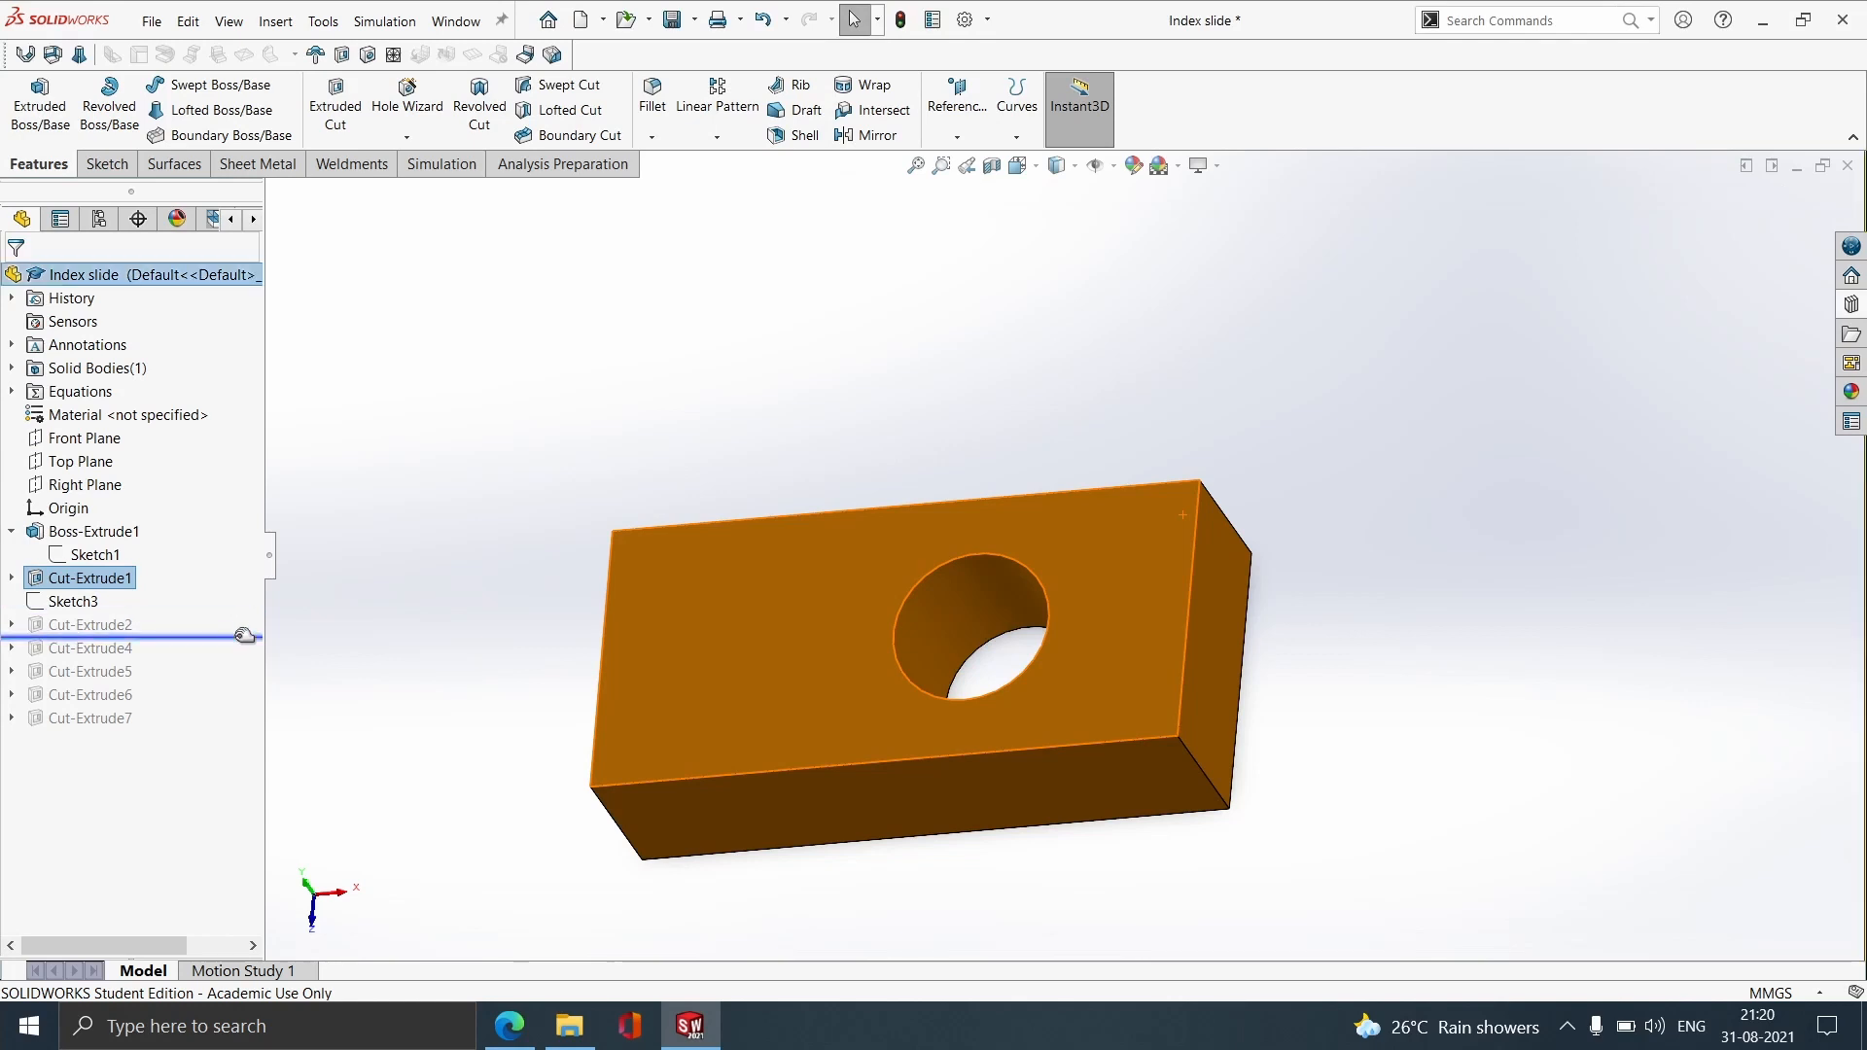
pyautogui.click(82, 625)
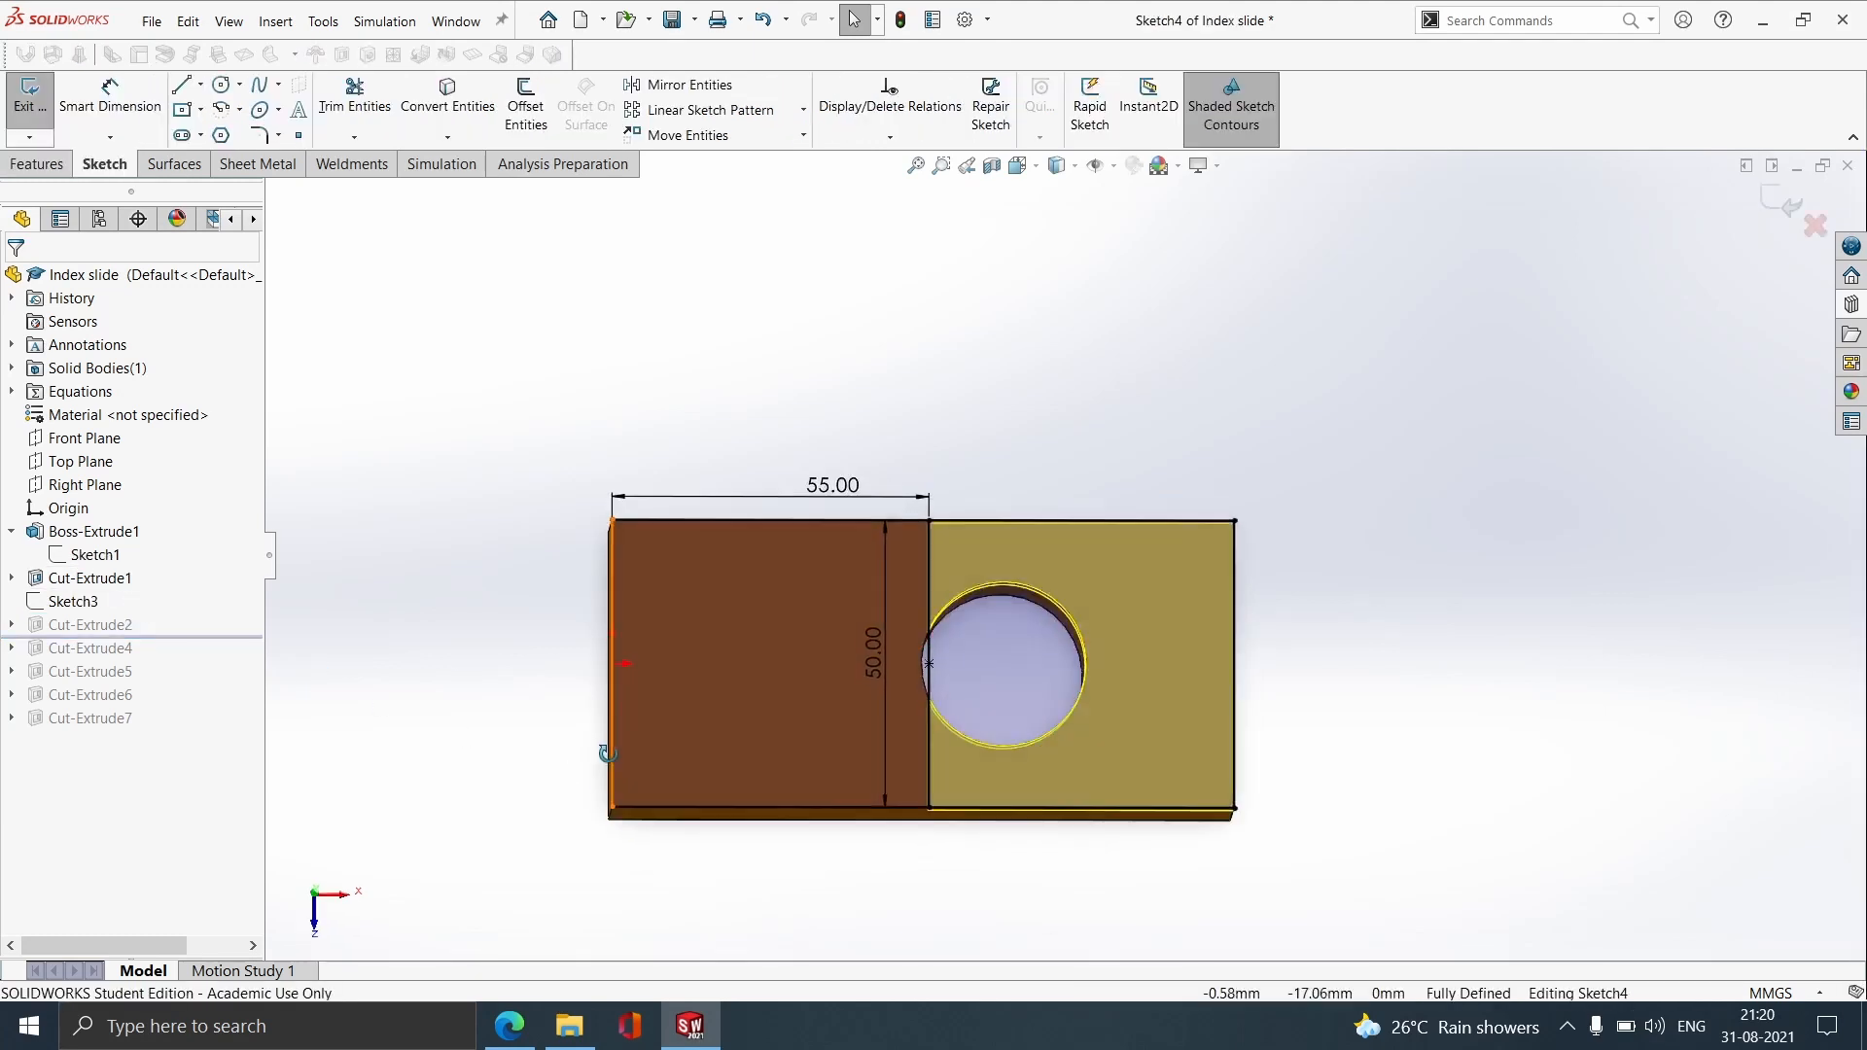
pyautogui.click(1779, 205)
pyautogui.click(92, 625)
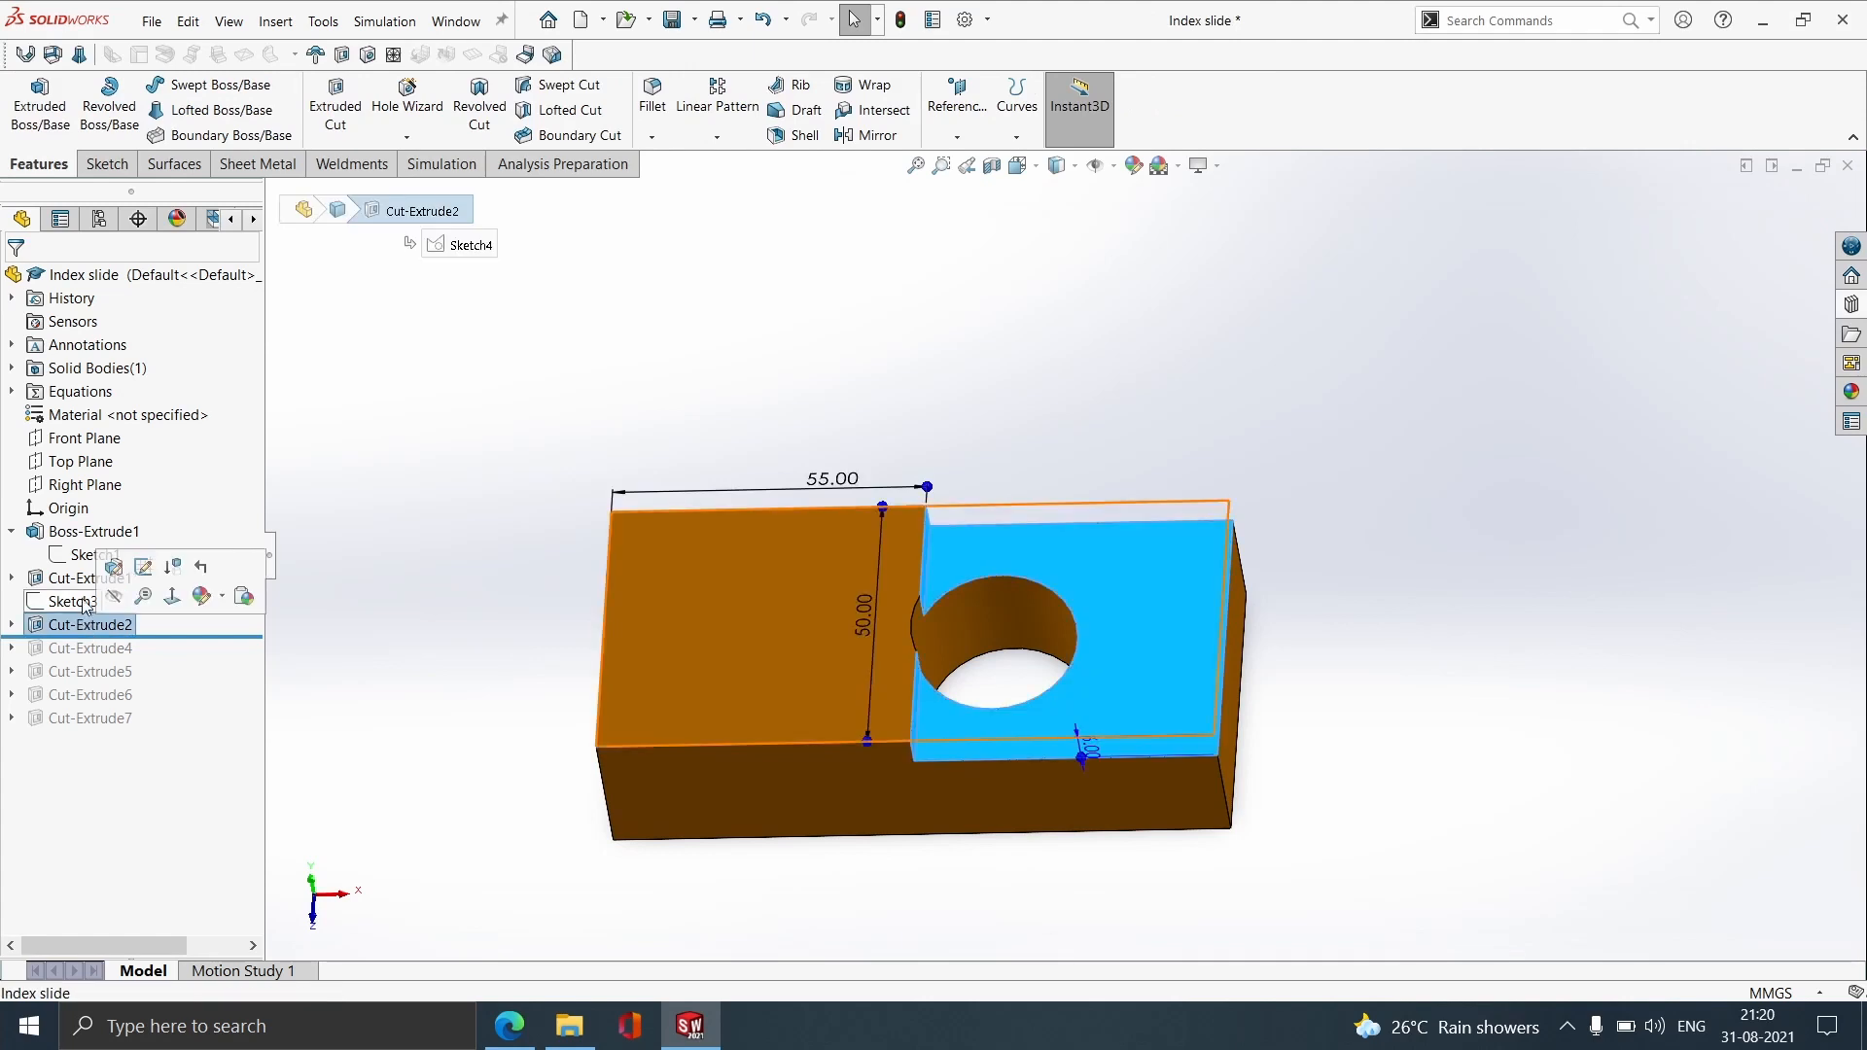
pyautogui.click(113, 569)
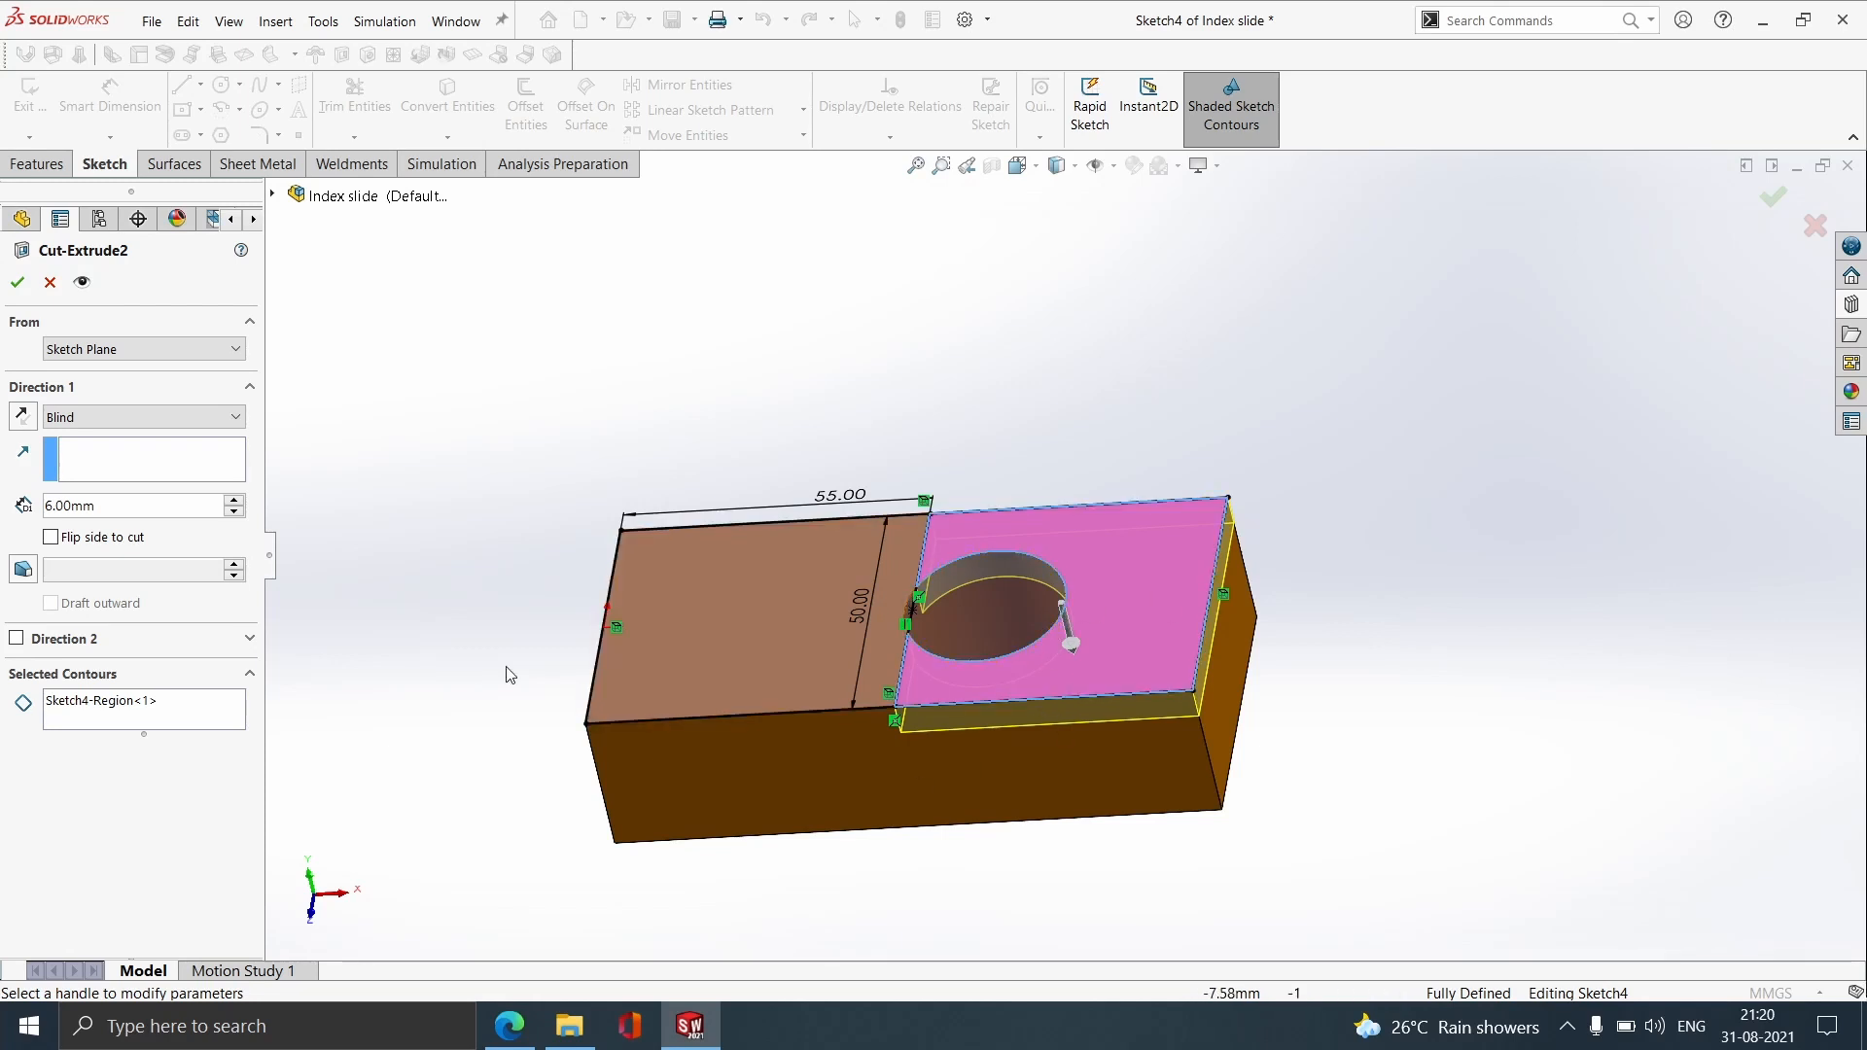
pyautogui.click(1809, 225)
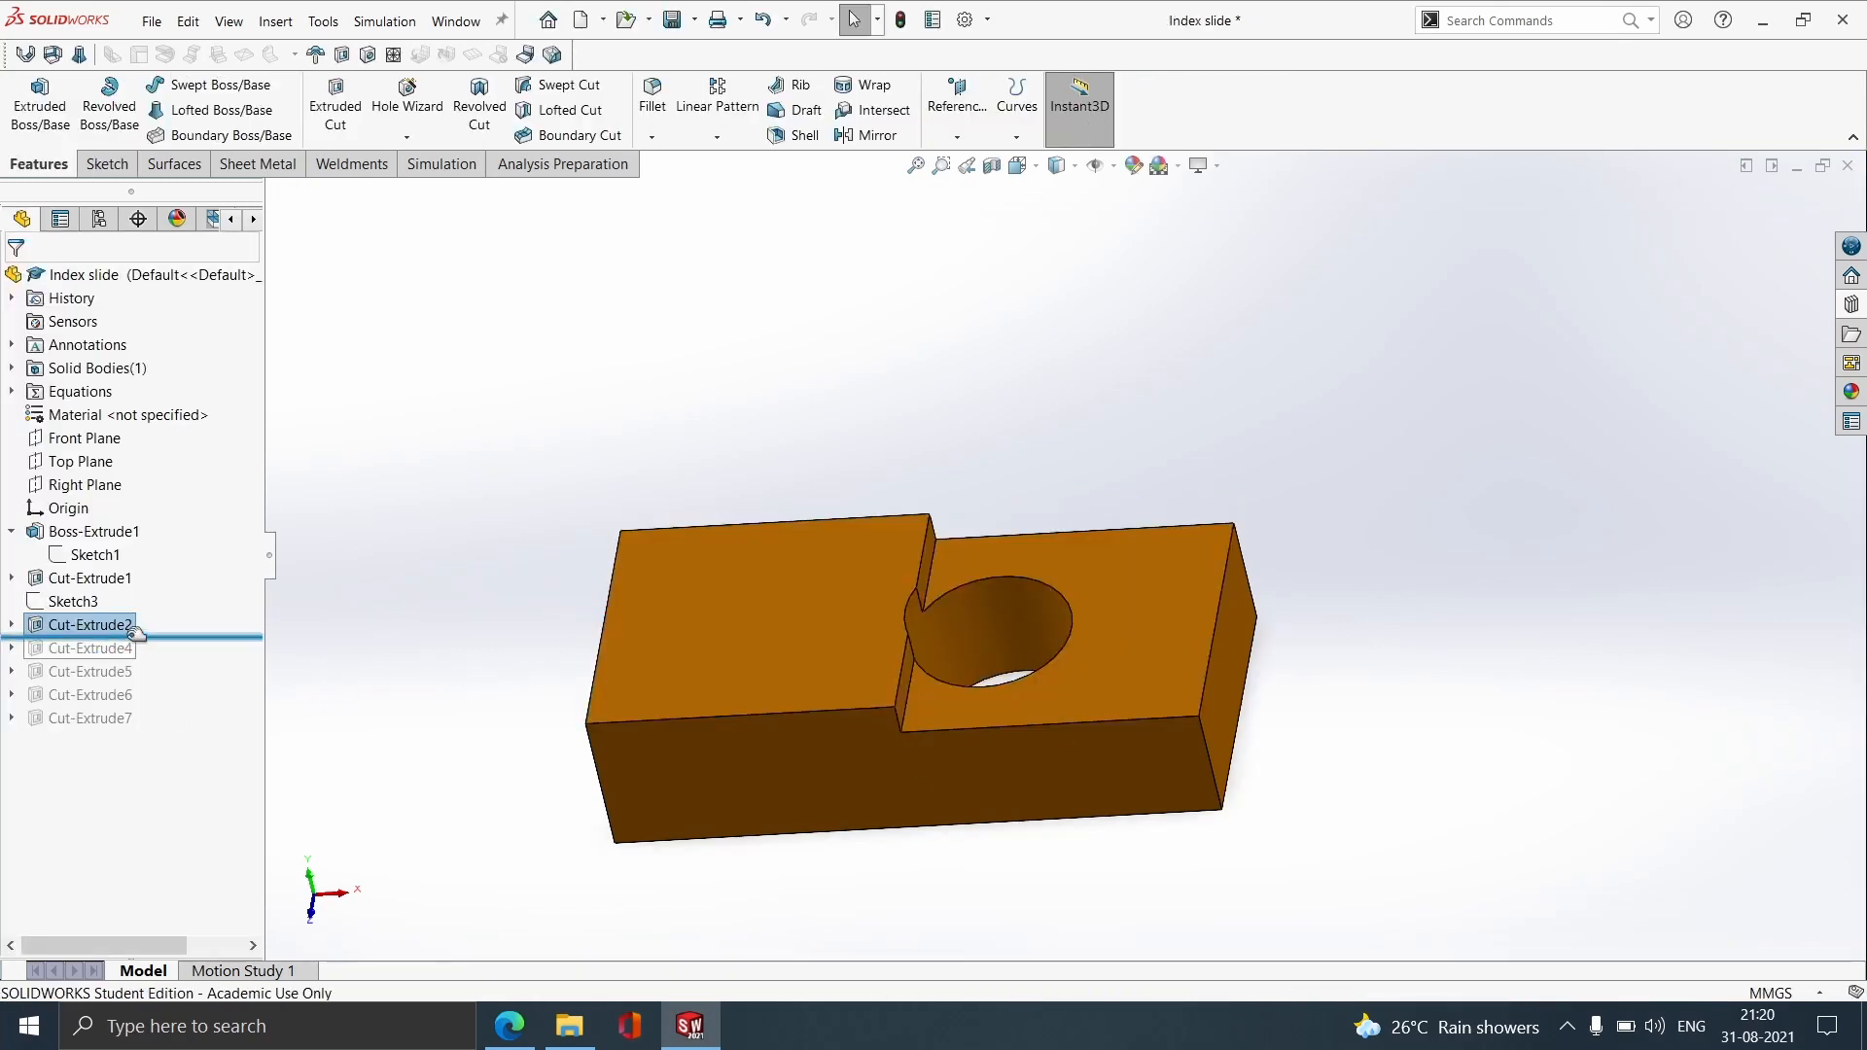
# Step: Roll the feature history forward past Cut-Extrude4 and review its angled-corner sketch and cut settings without changing them
pyautogui.moveTo(134, 632); pyautogui.dragTo(134, 659)
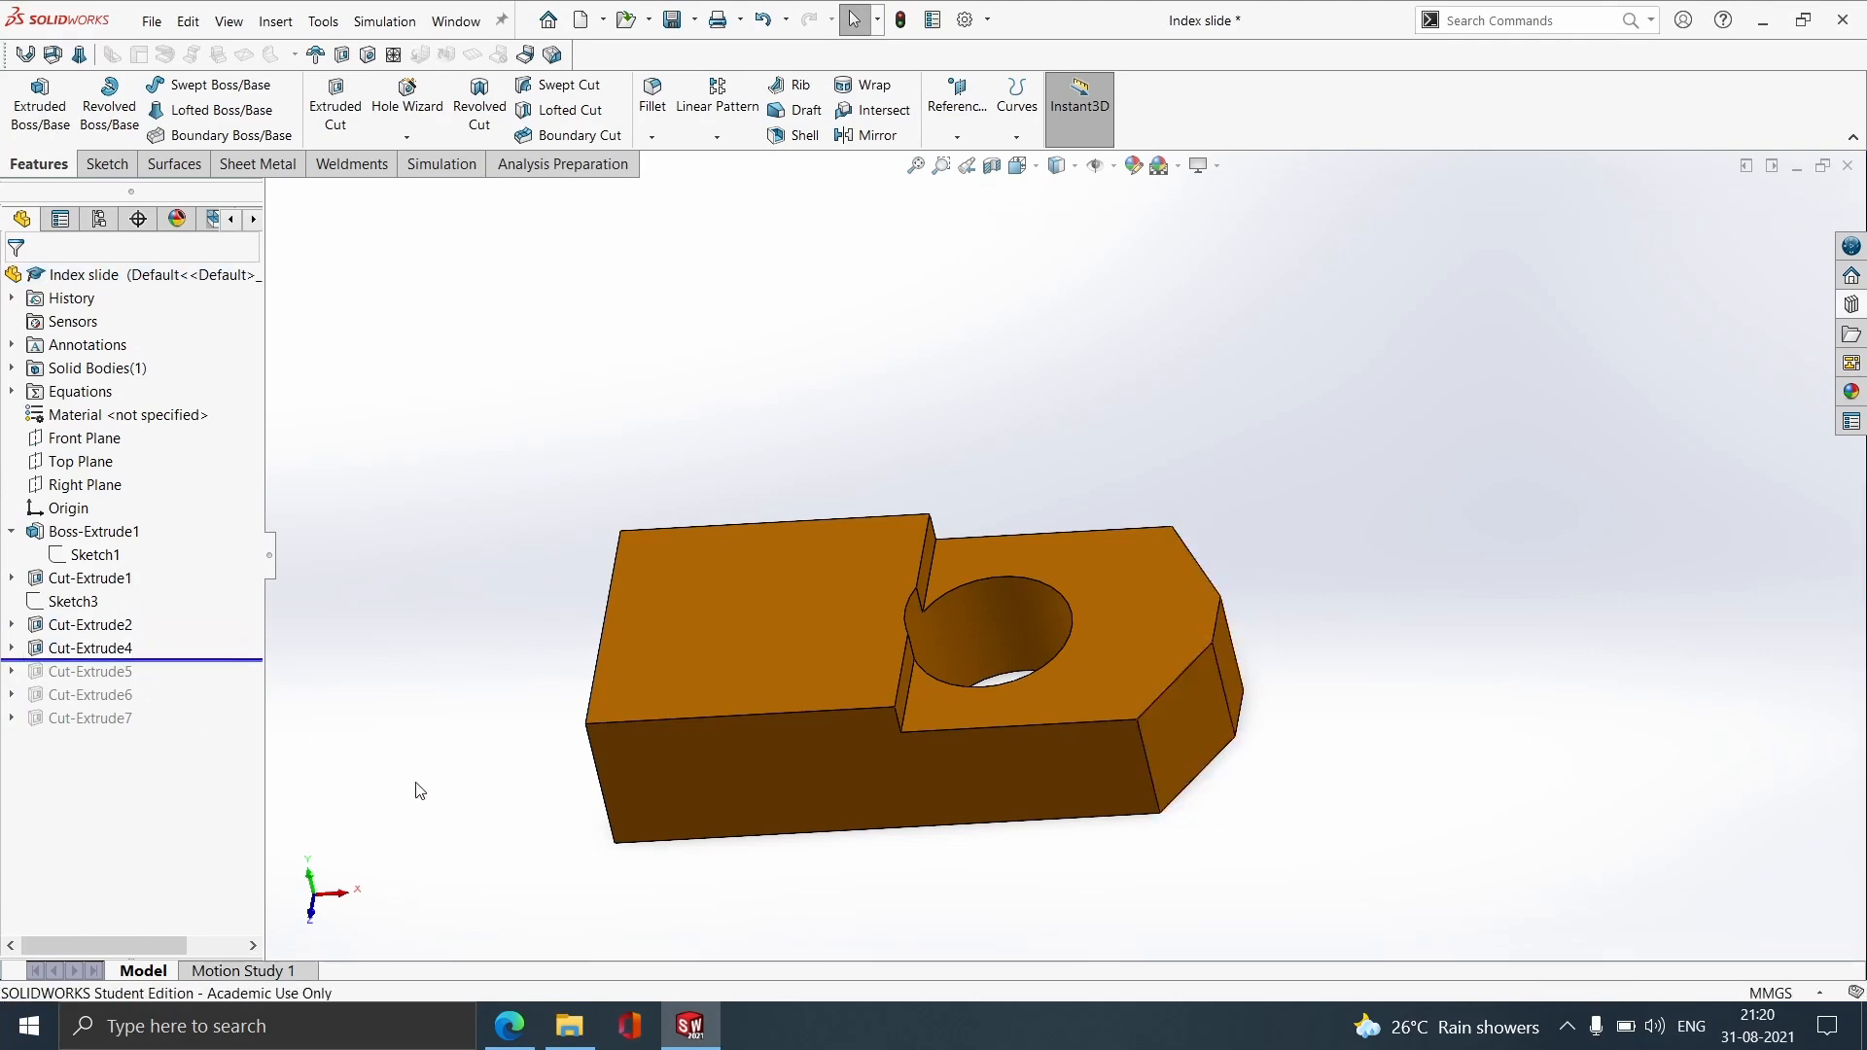
pyautogui.click(78, 648)
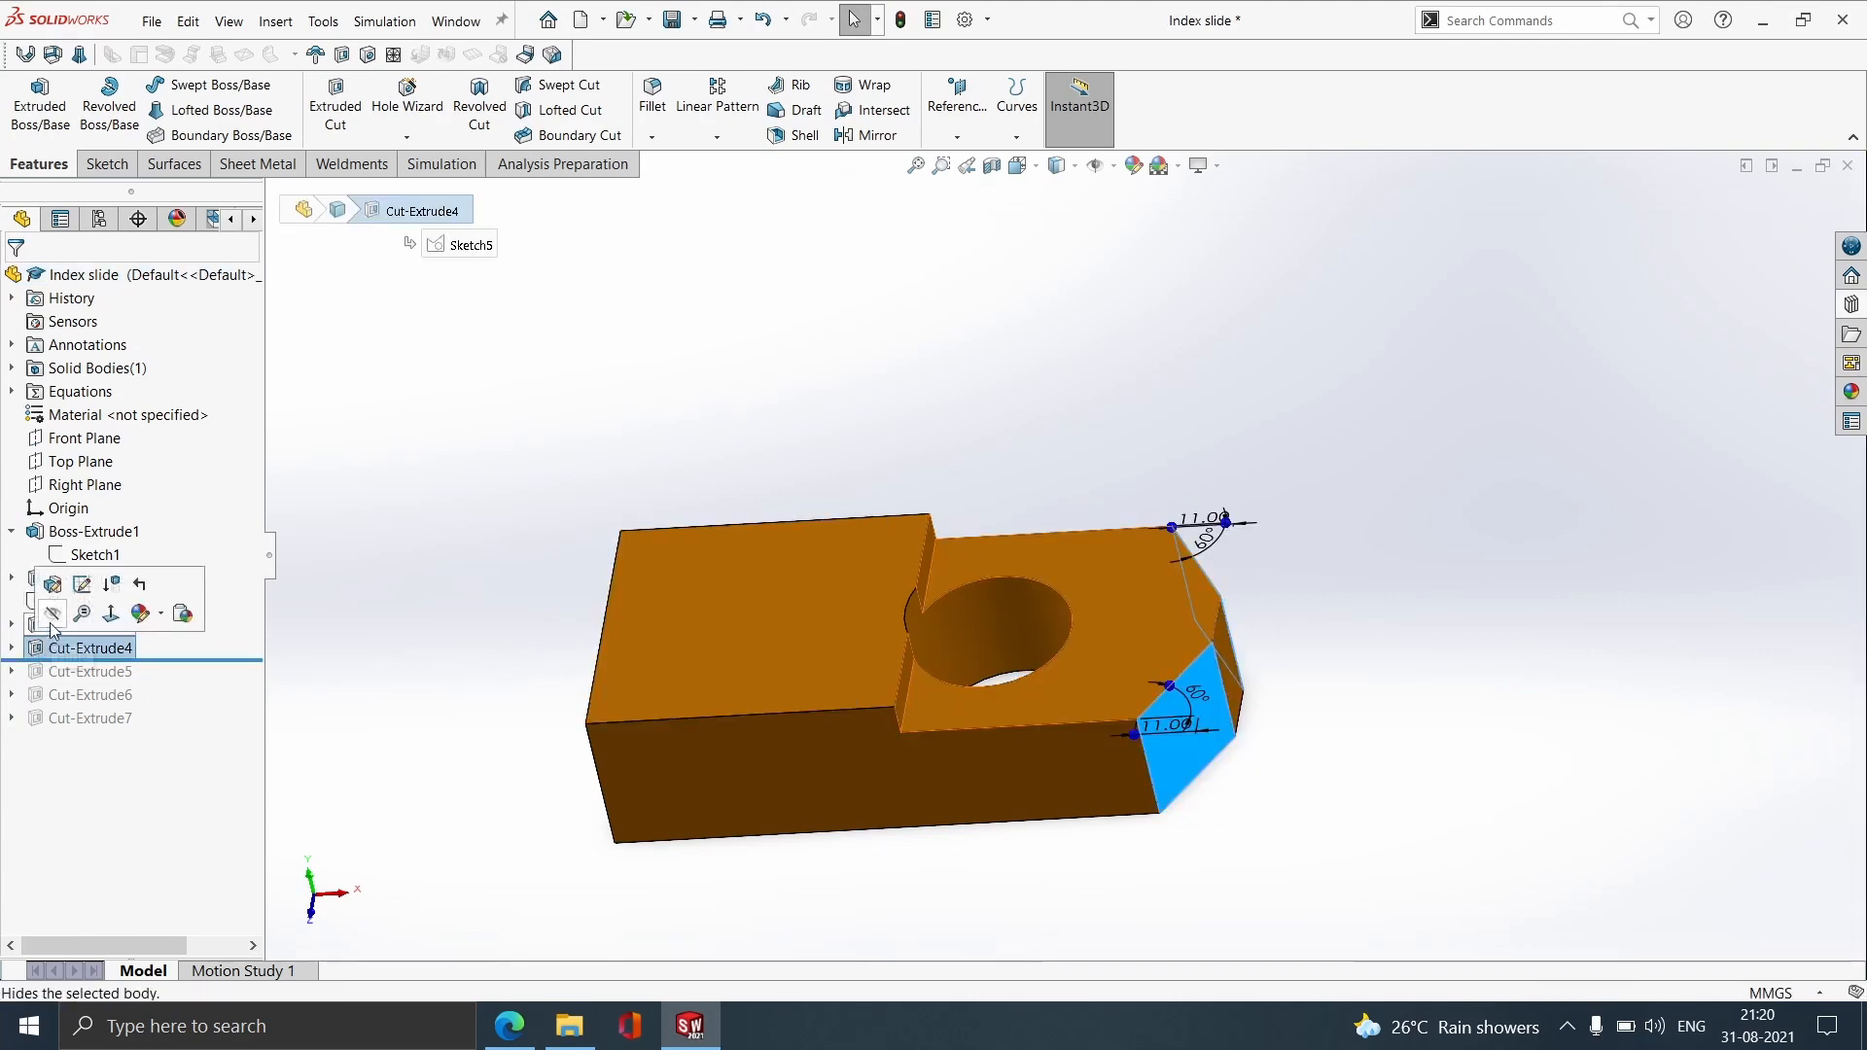
pyautogui.click(83, 586)
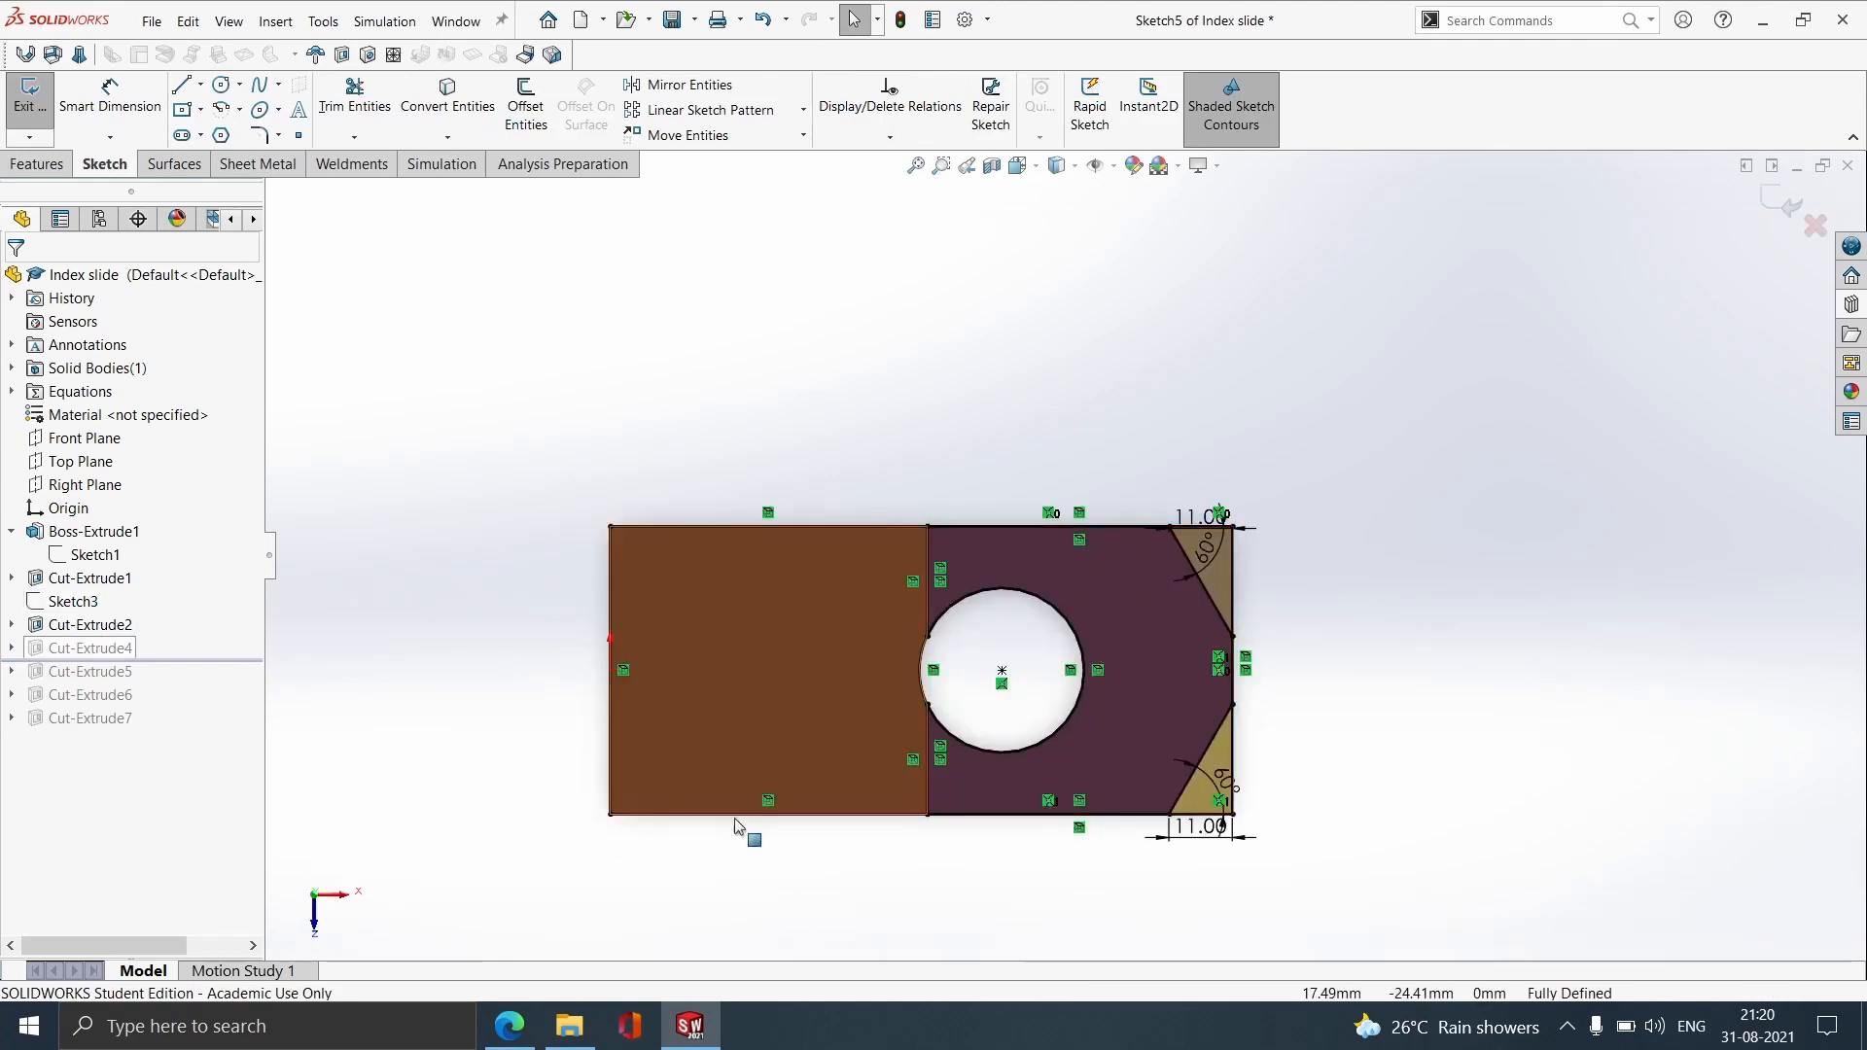
pyautogui.moveTo(1001, 879)
pyautogui.mouseDown(button='middle')
pyautogui.moveTo(1001, 909)
pyautogui.moveTo(1087, 822)
pyautogui.mouseUp(button='middle')
pyautogui.moveTo(1176, 767); pyautogui.dragTo(1309, 875, button='middle')
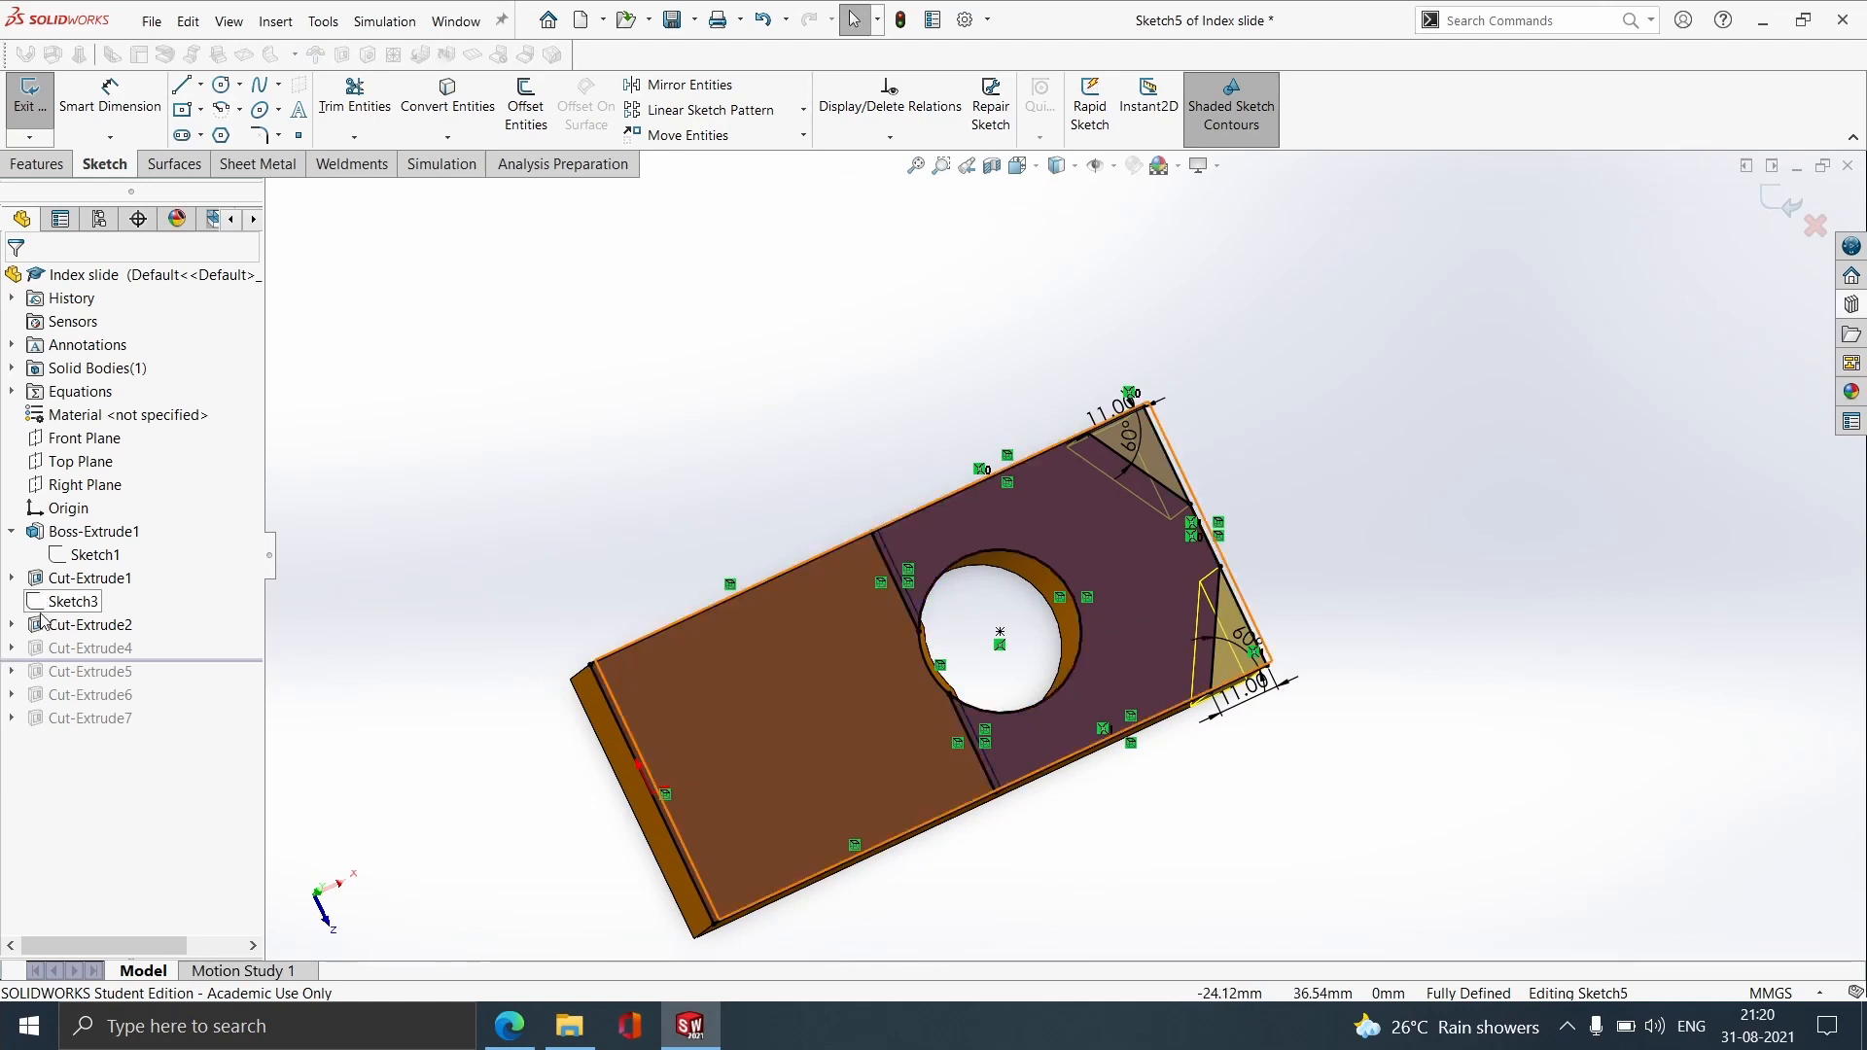
pyautogui.moveTo(914, 836)
pyautogui.mouseDown(button='middle')
pyautogui.moveTo(982, 816)
pyautogui.moveTo(919, 830)
pyautogui.mouseUp(button='middle')
pyautogui.hotkey('ctrl', '8')
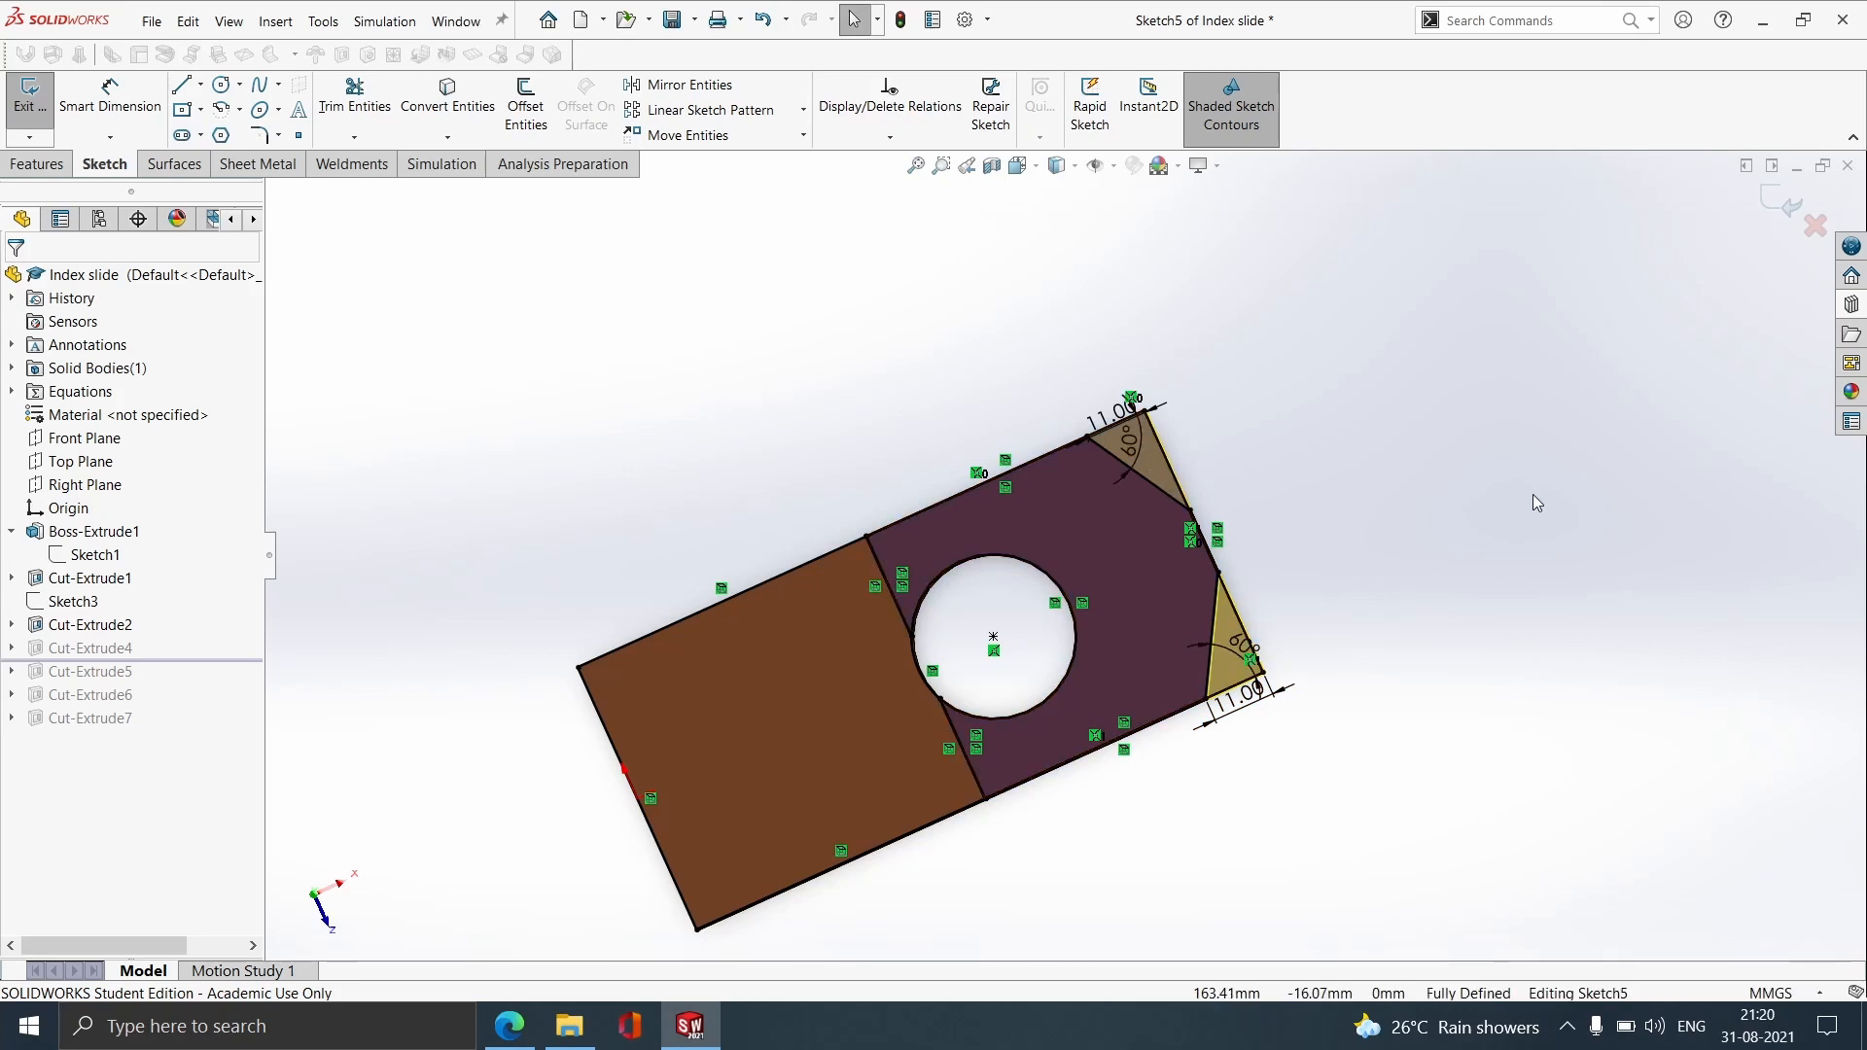
pyautogui.click(1782, 203)
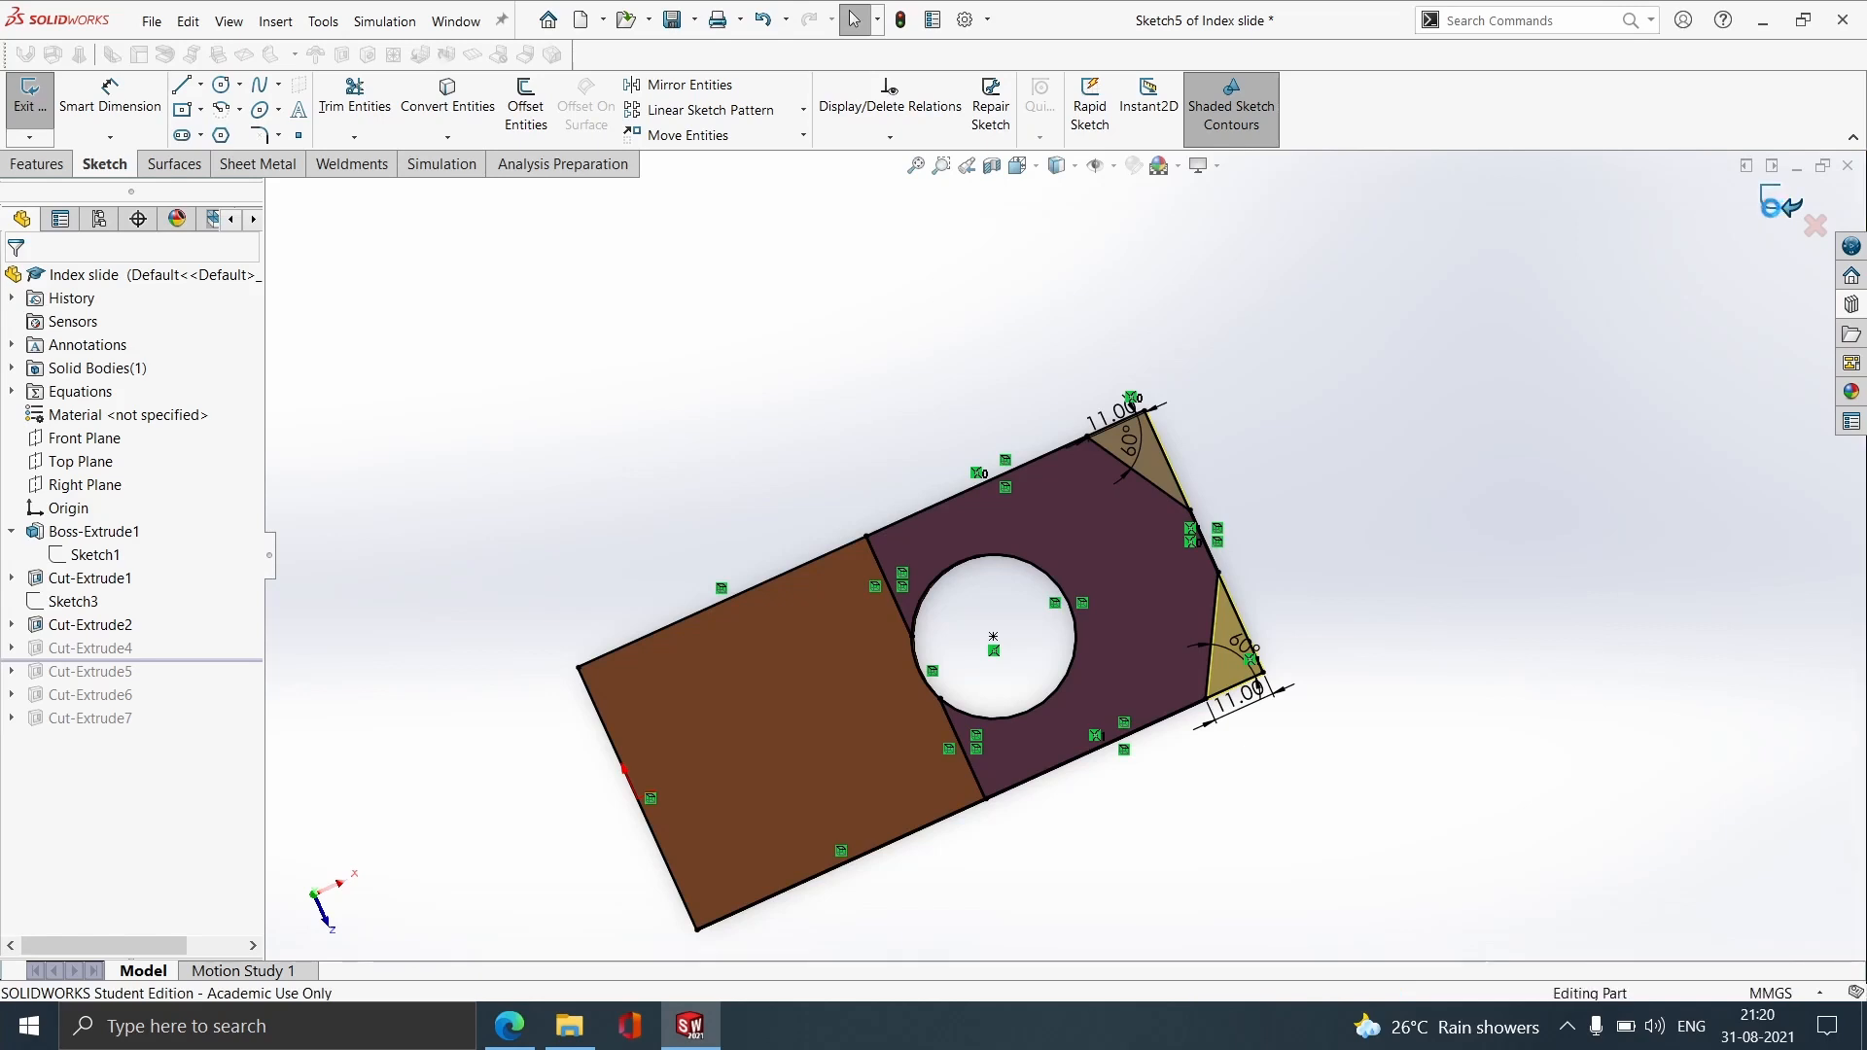
pyautogui.click(90, 648)
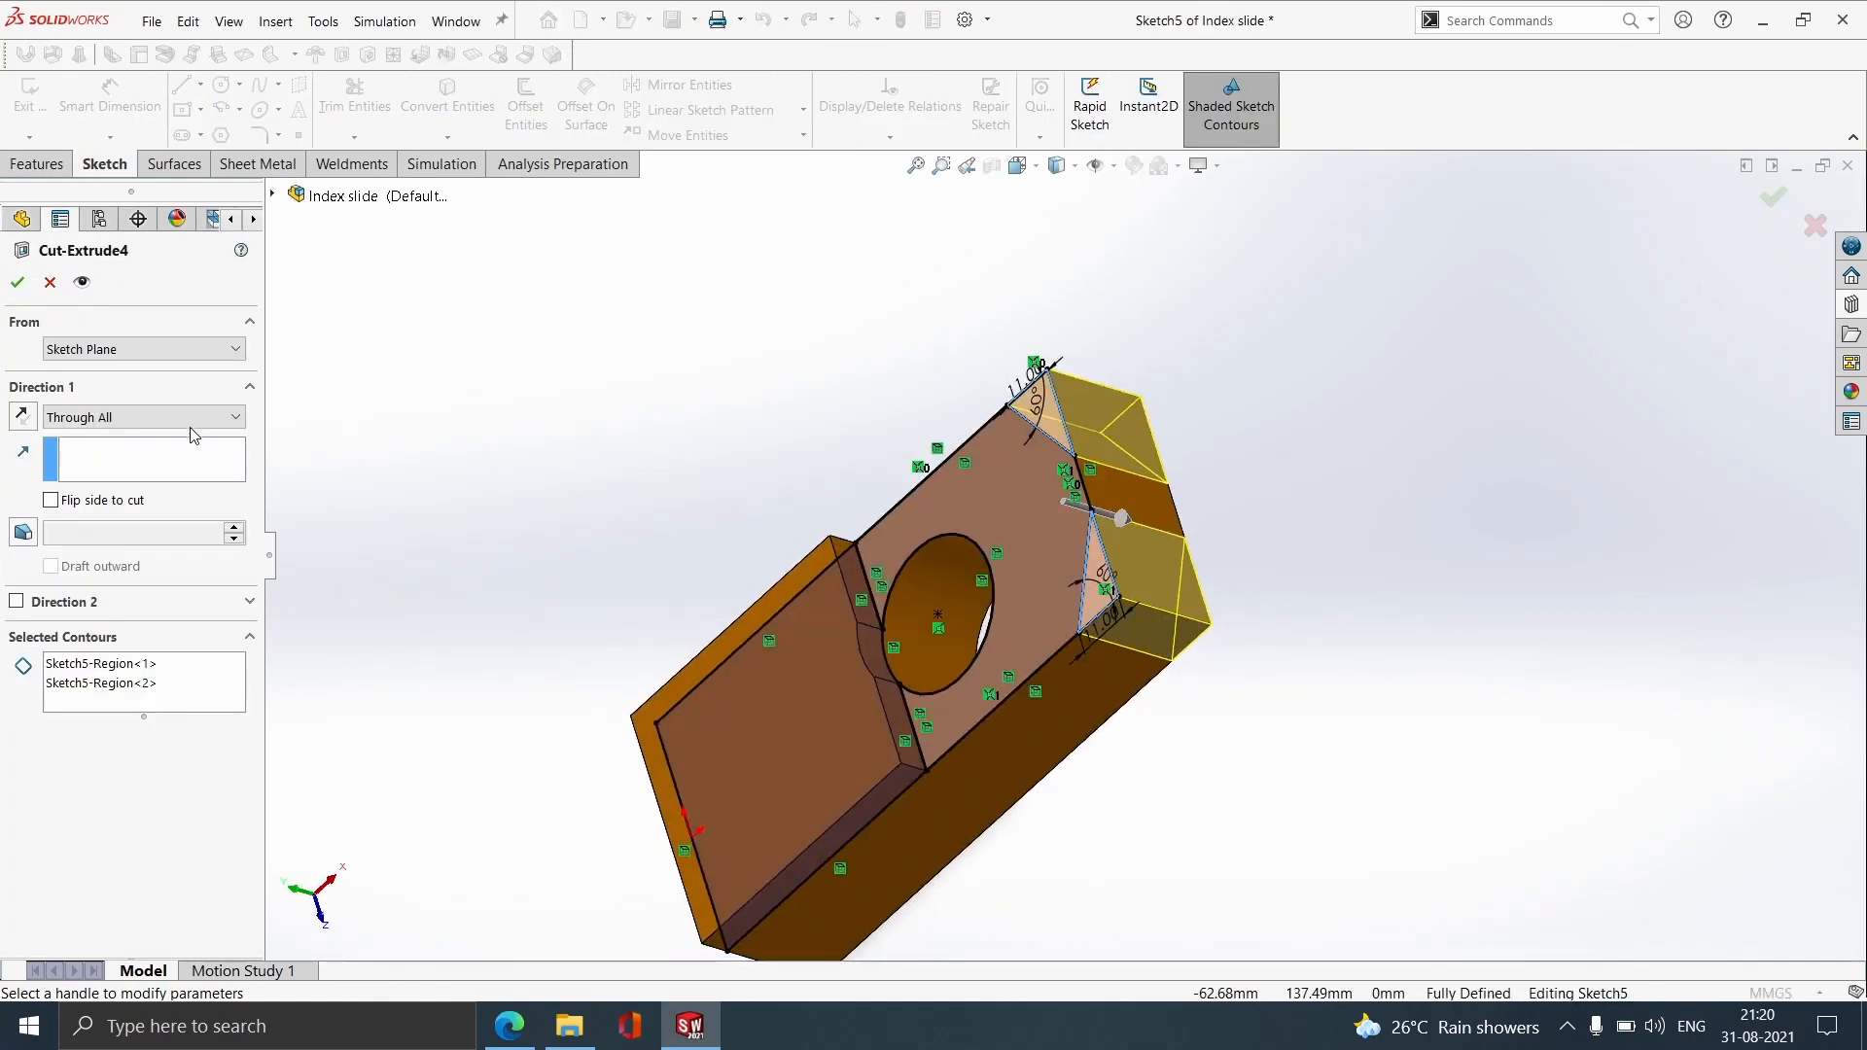
pyautogui.click(1815, 225)
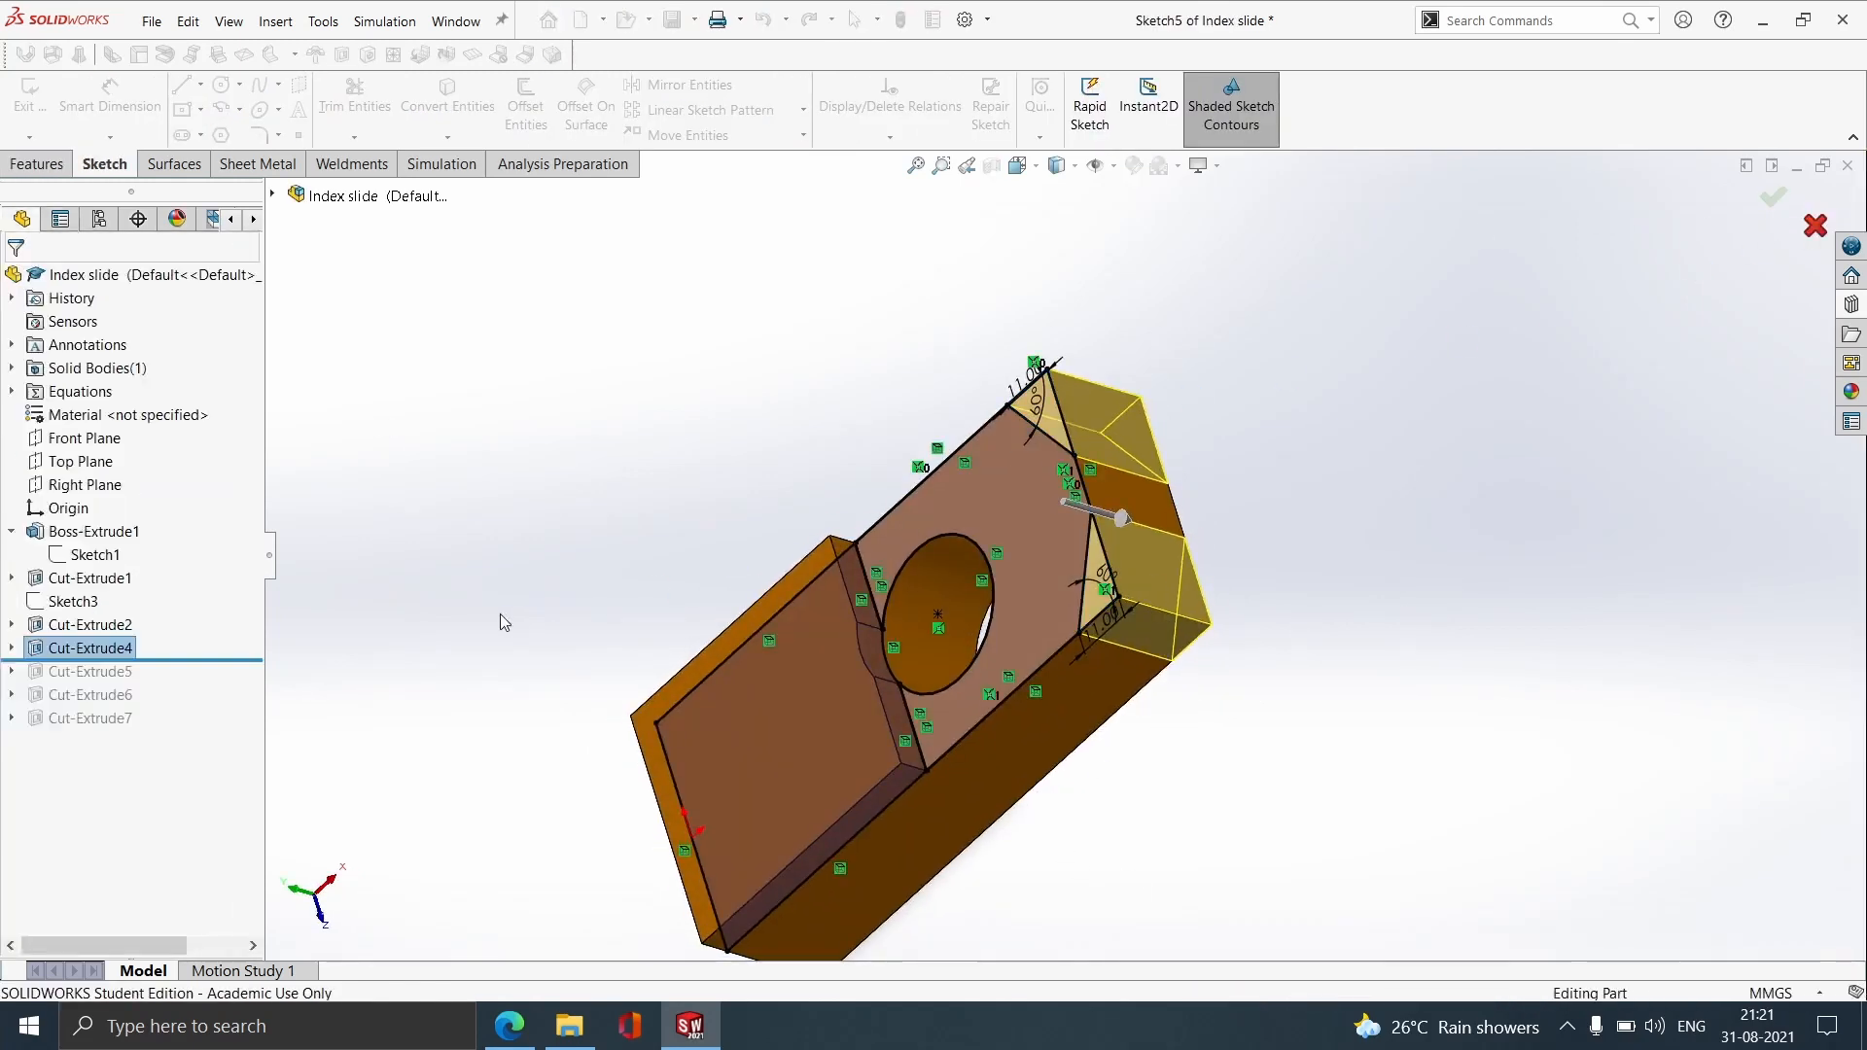
# Step: Roll the feature history forward past Cut-Extrude5 and open its slot sketch for editing
pyautogui.moveTo(199, 659); pyautogui.dragTo(199, 682)
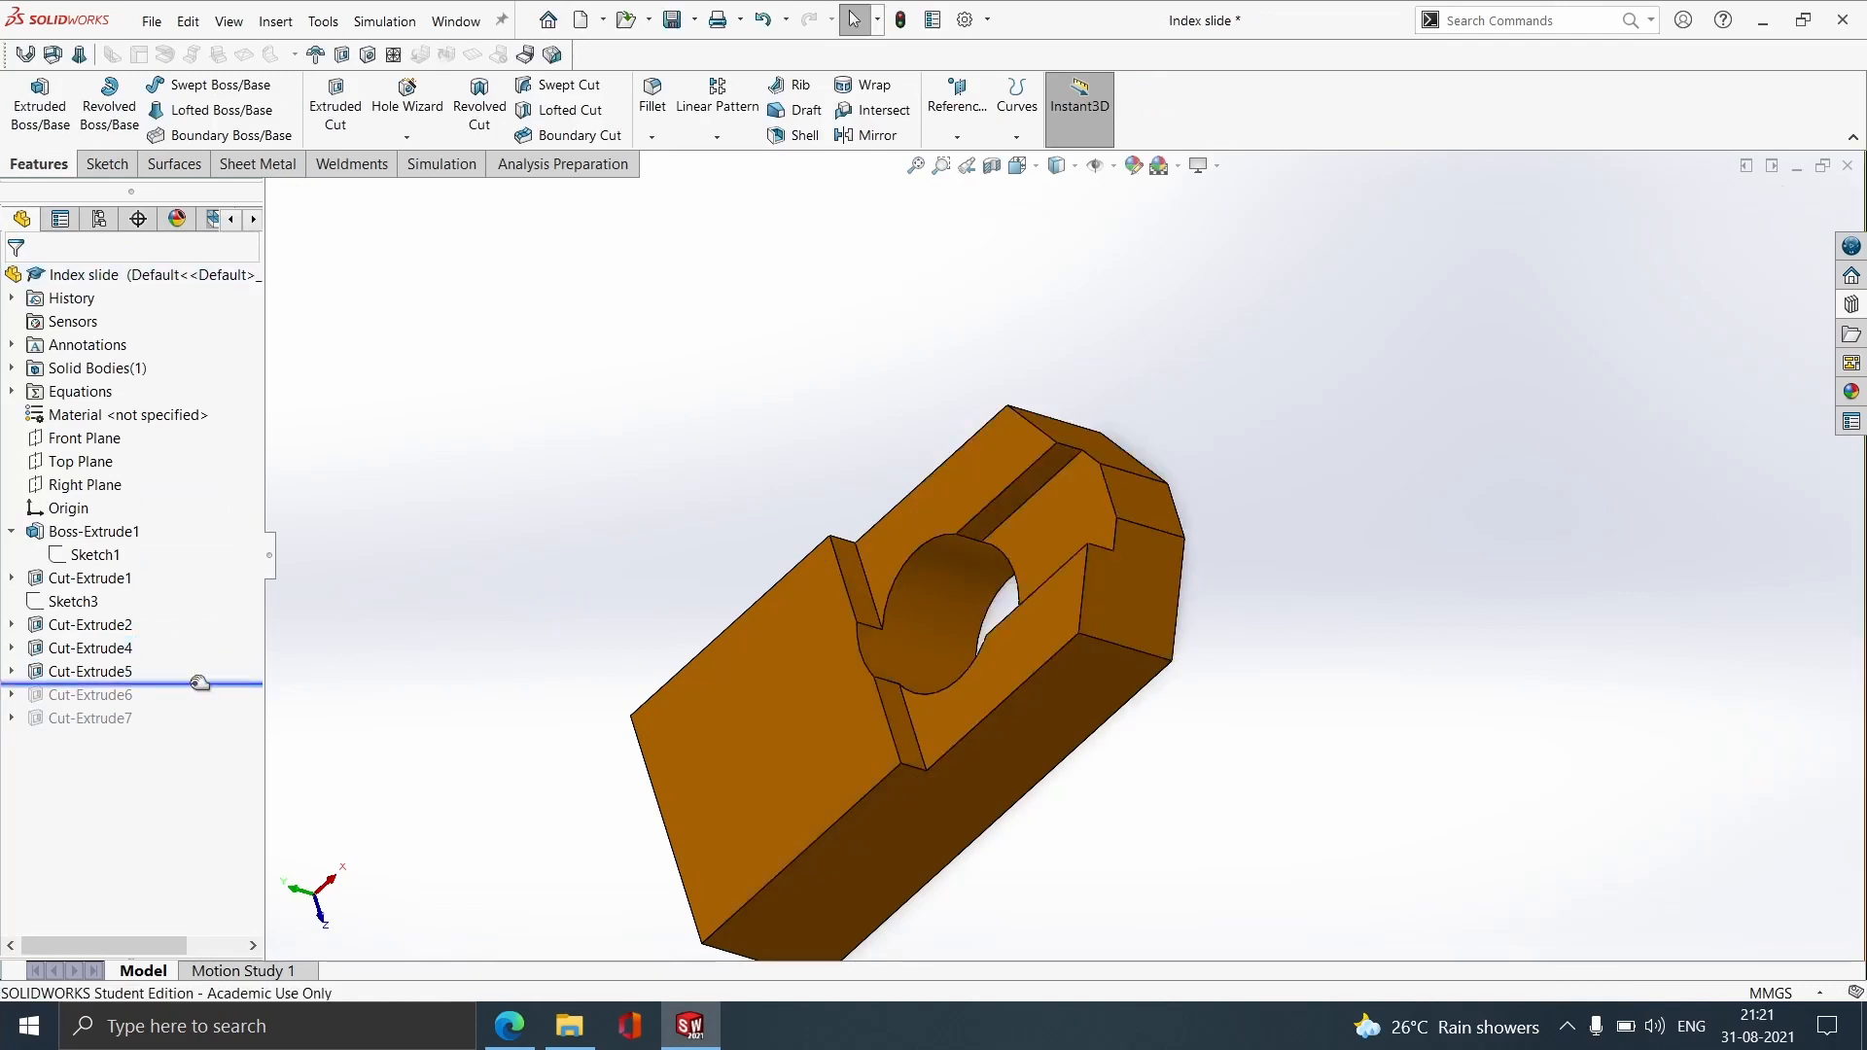
pyautogui.click(125, 674)
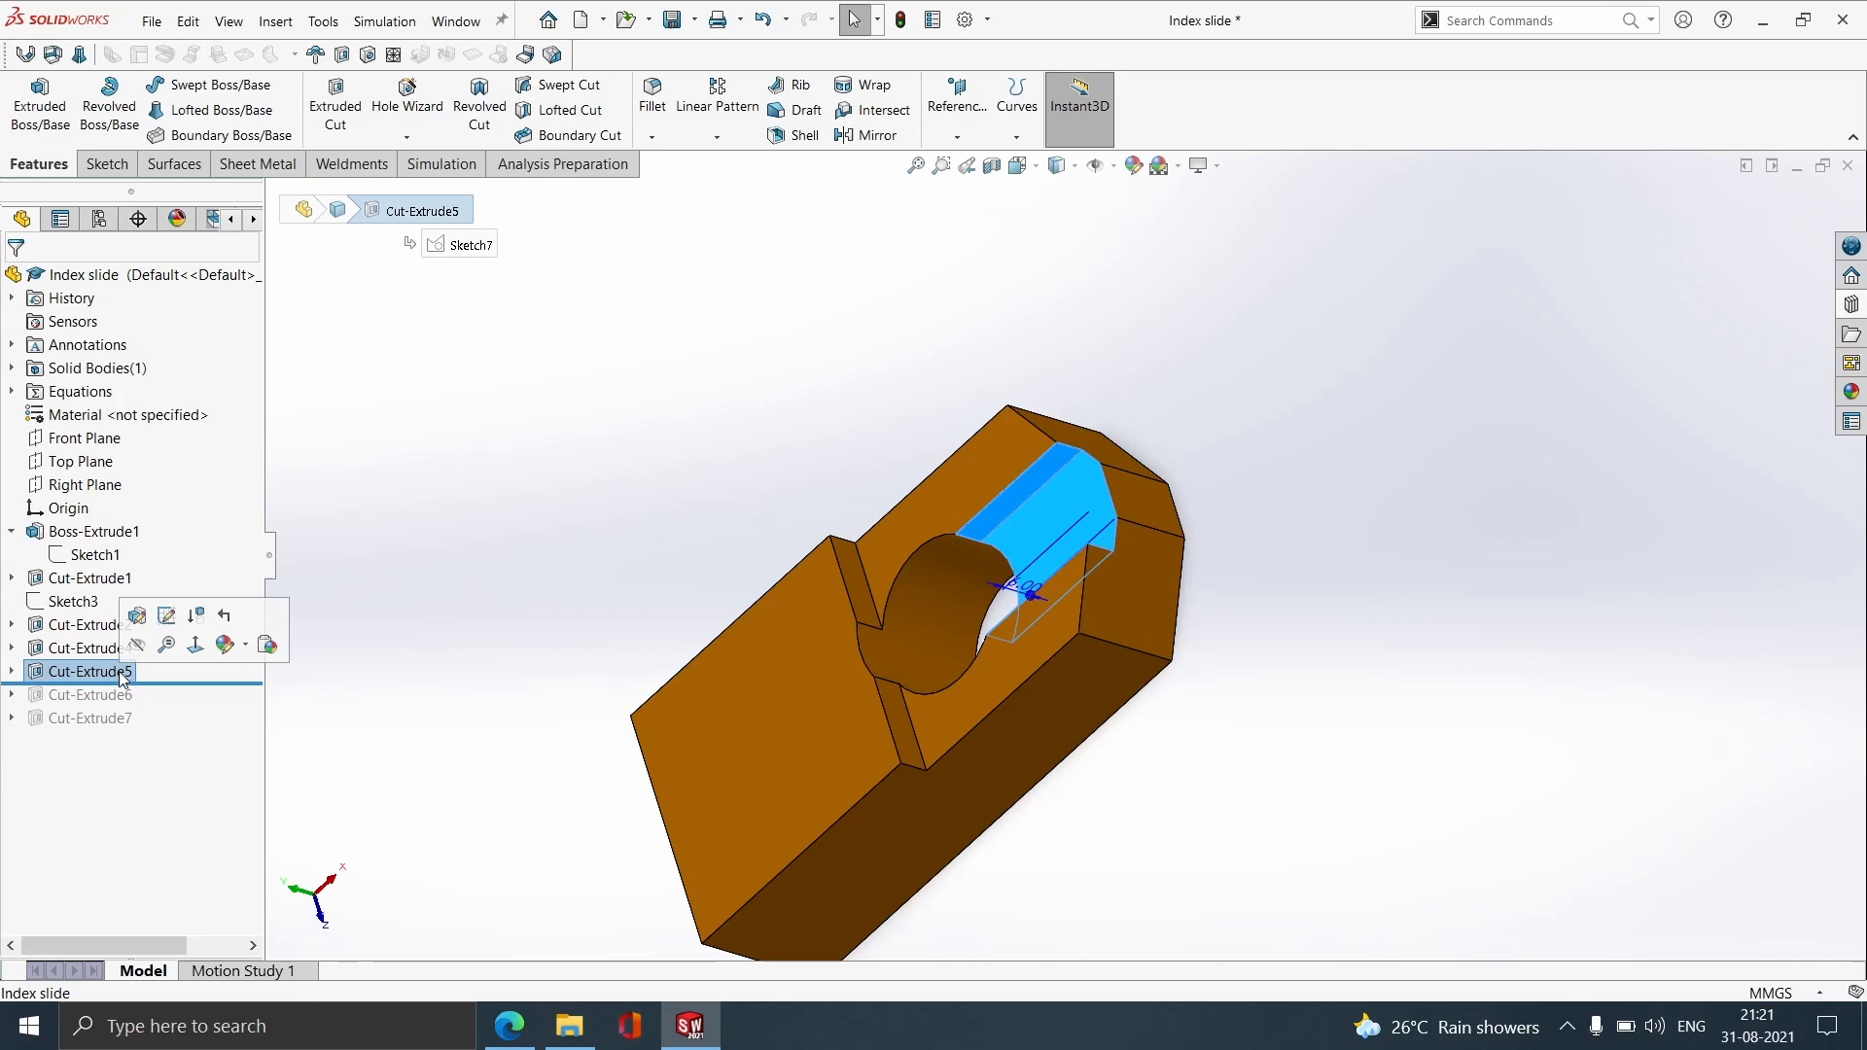
pyautogui.click(166, 621)
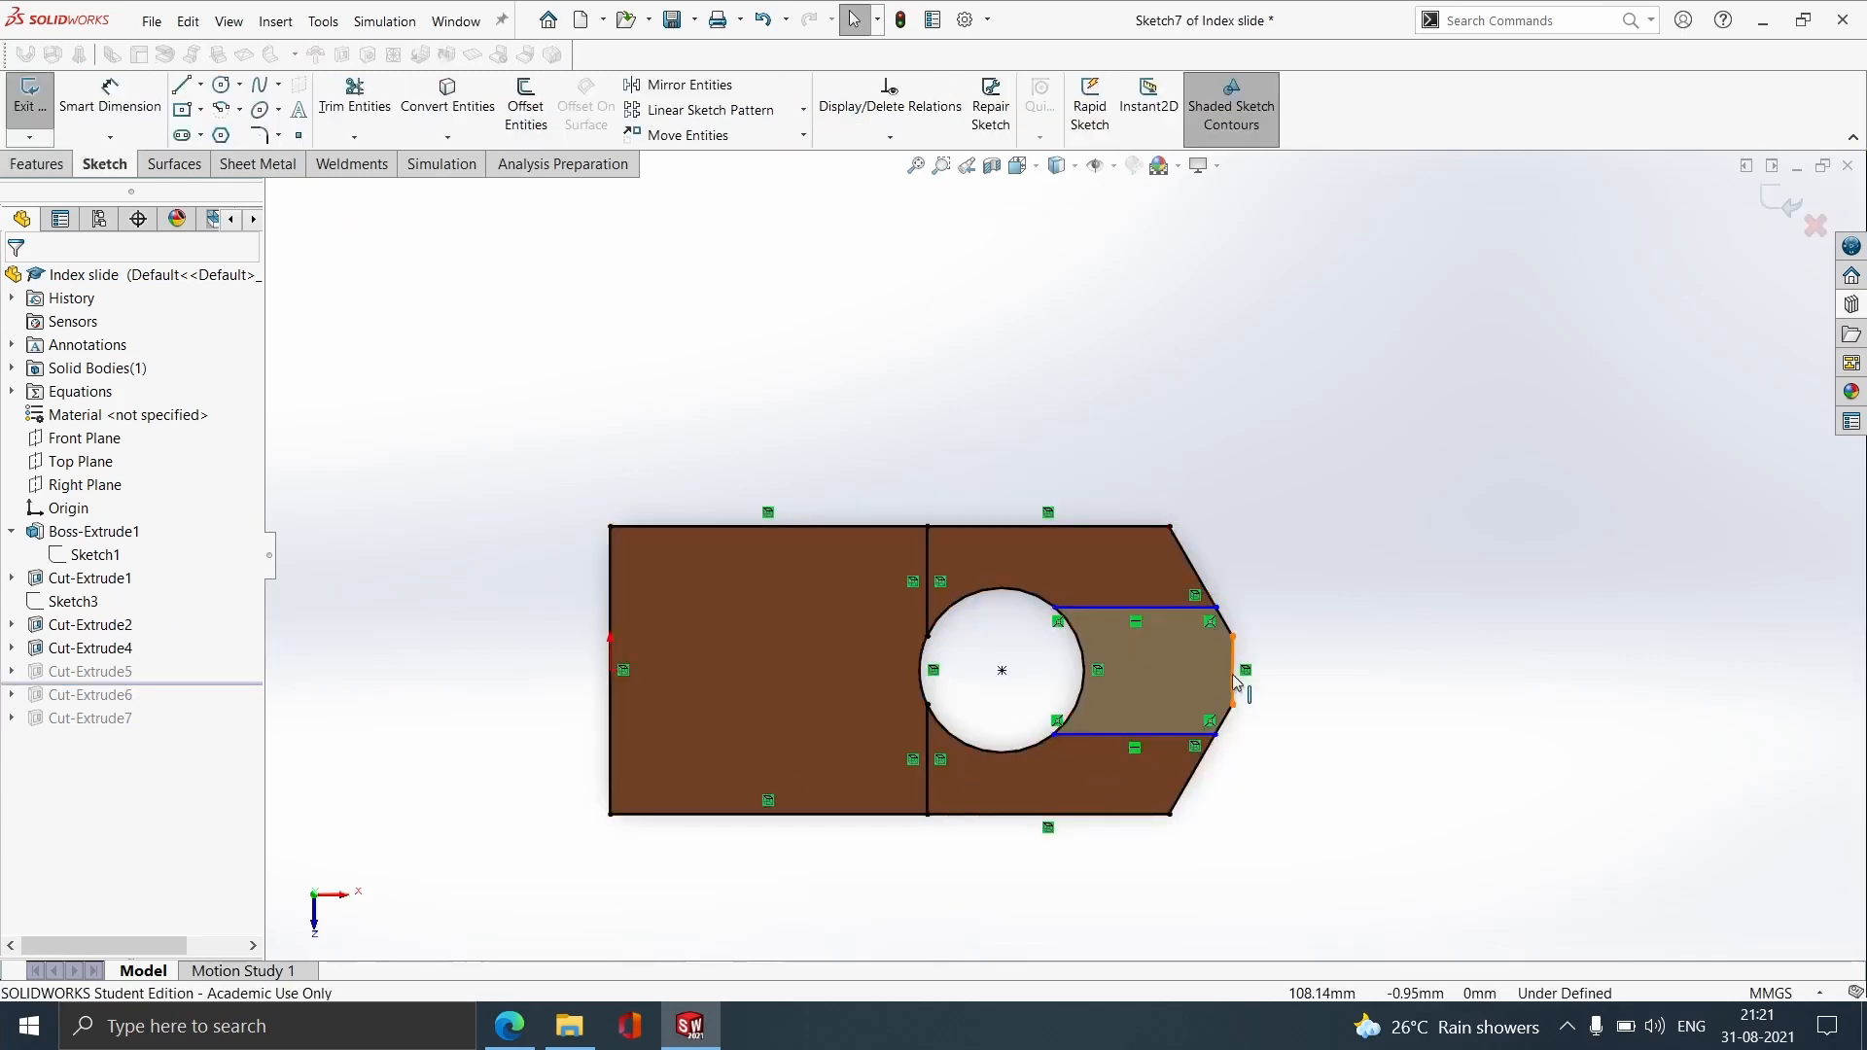
# Step: Dimension the vertical spacing between the slot's two horizontal lines
pyautogui.scroll(-3, 1221, 620)
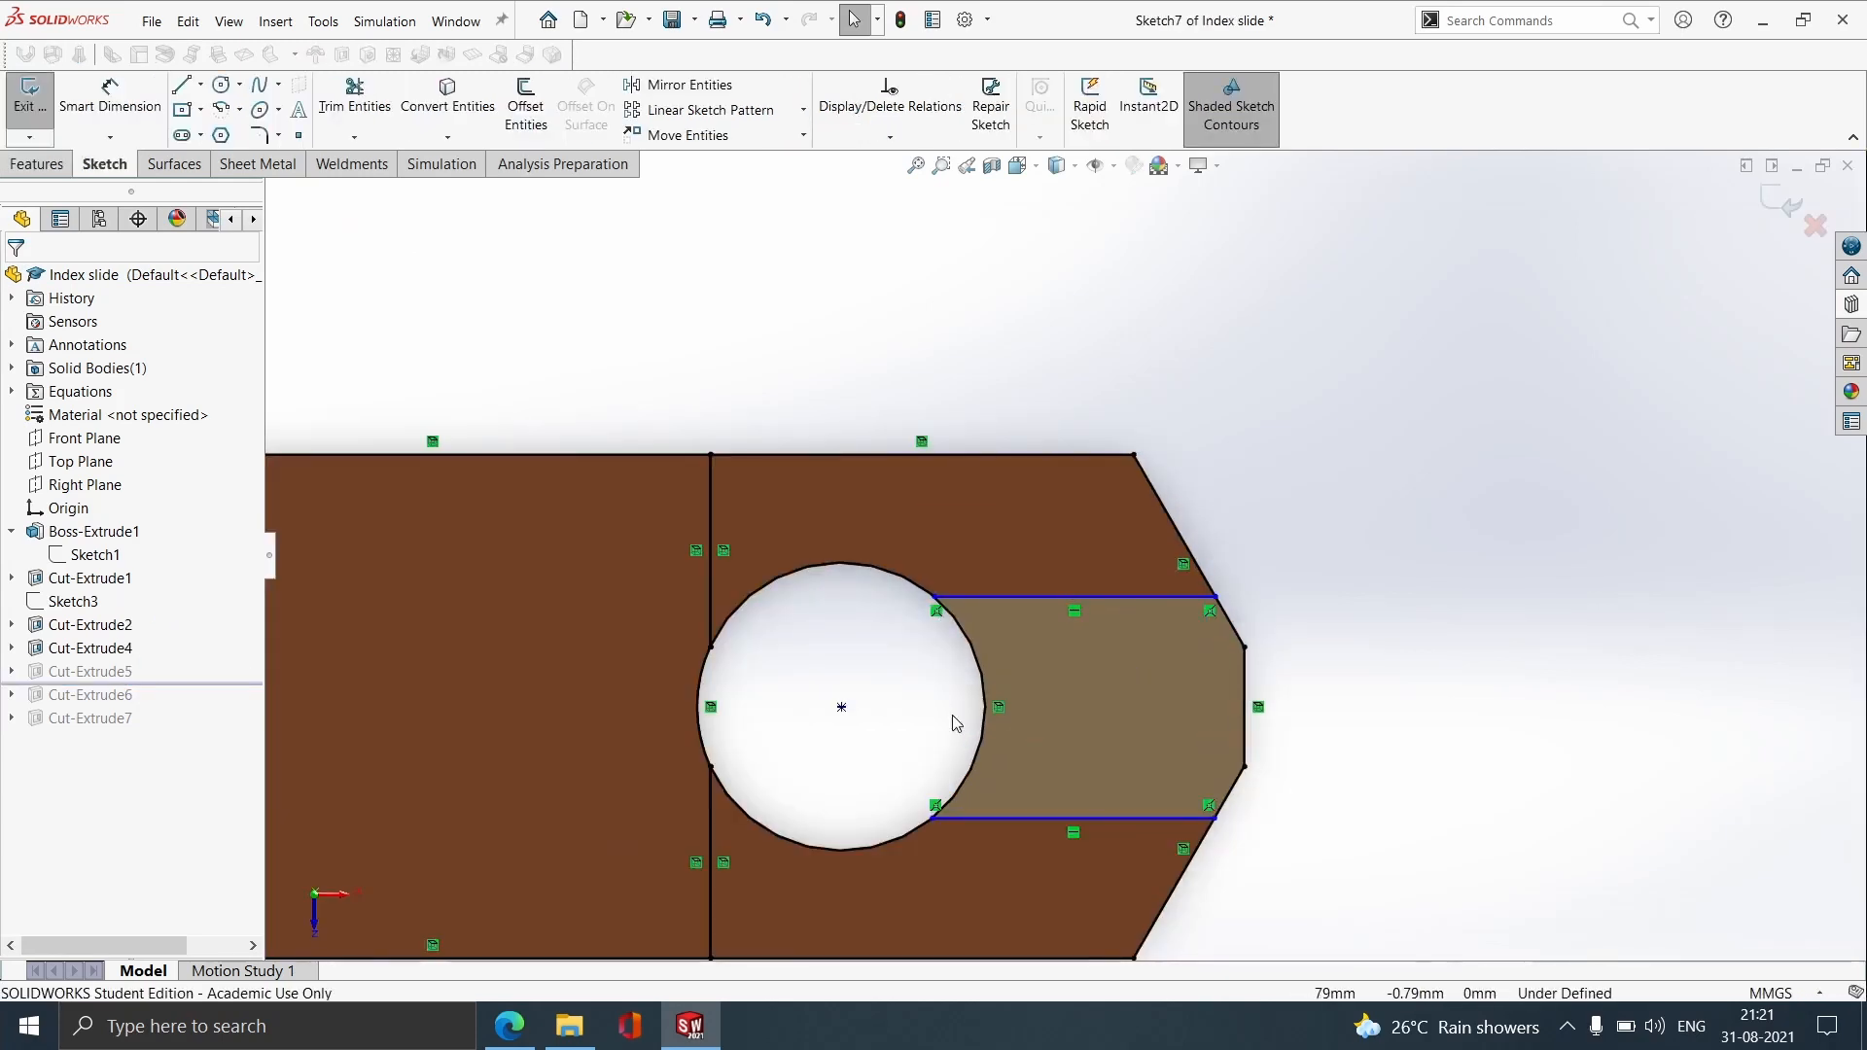
pyautogui.click(133, 97)
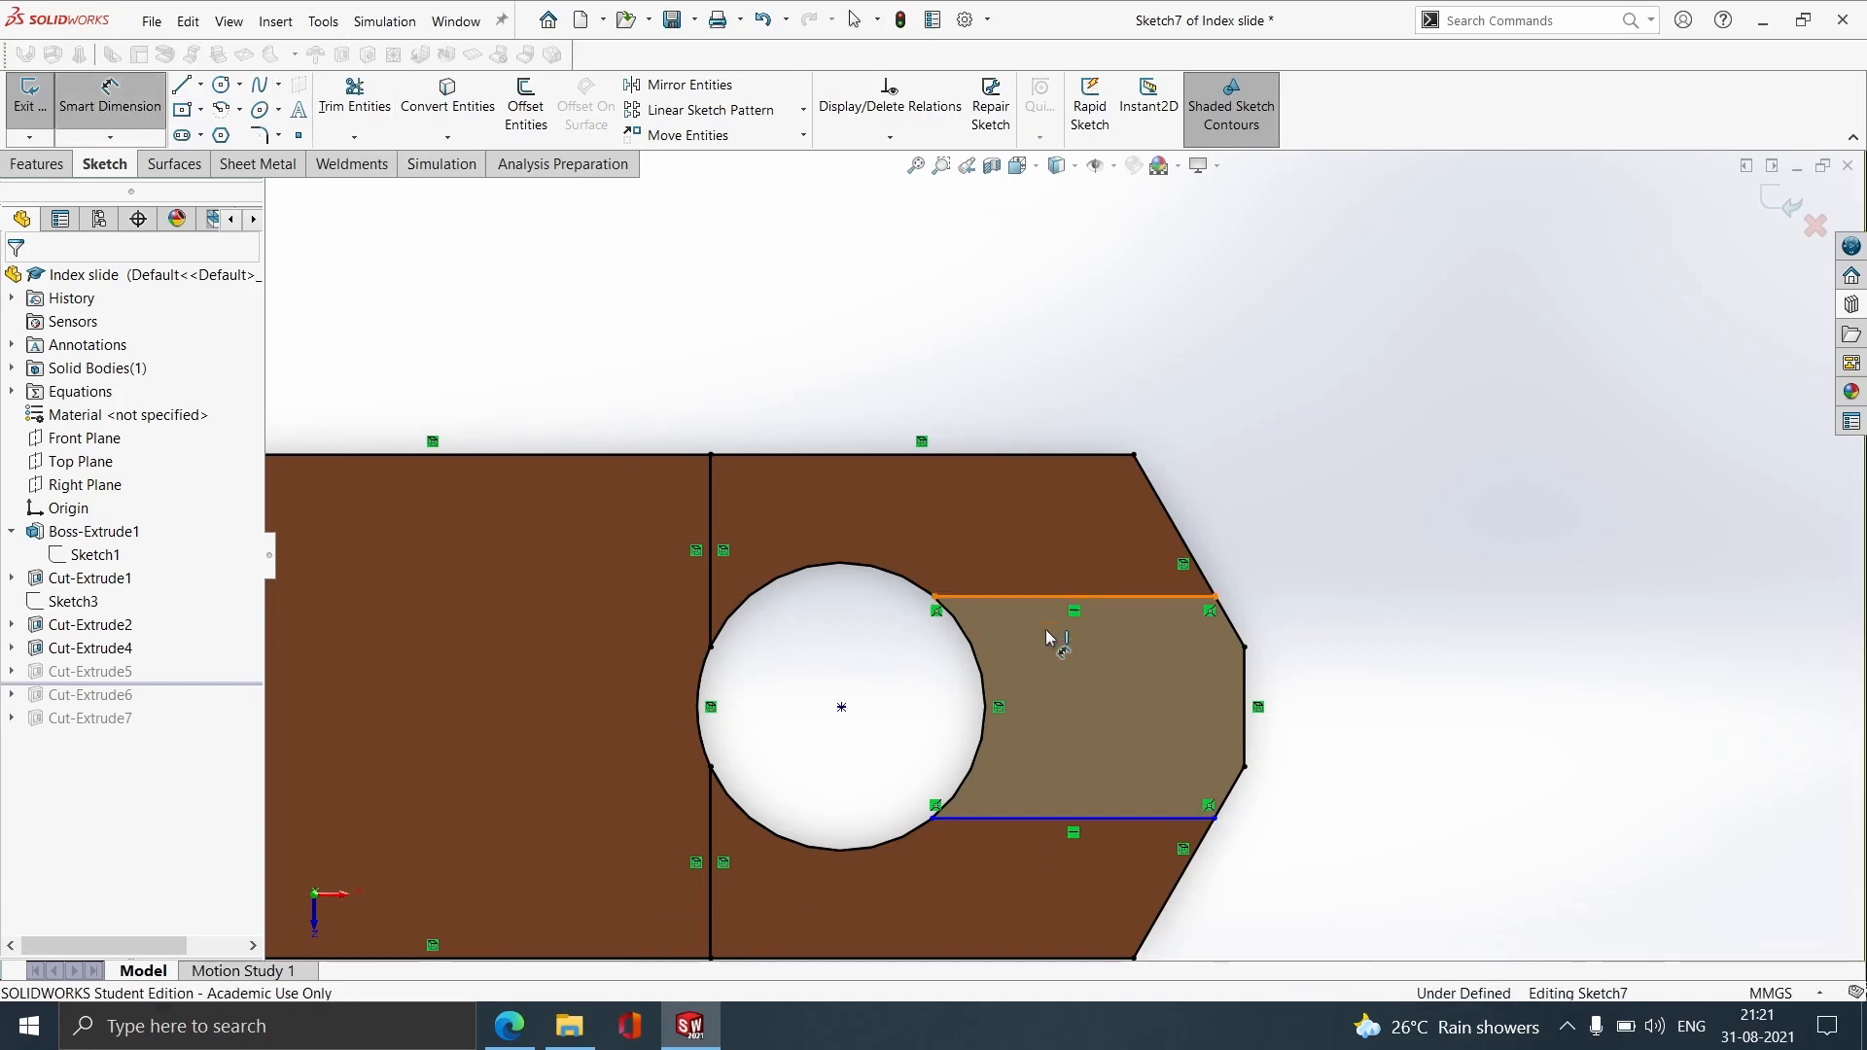
pyautogui.click(1062, 597)
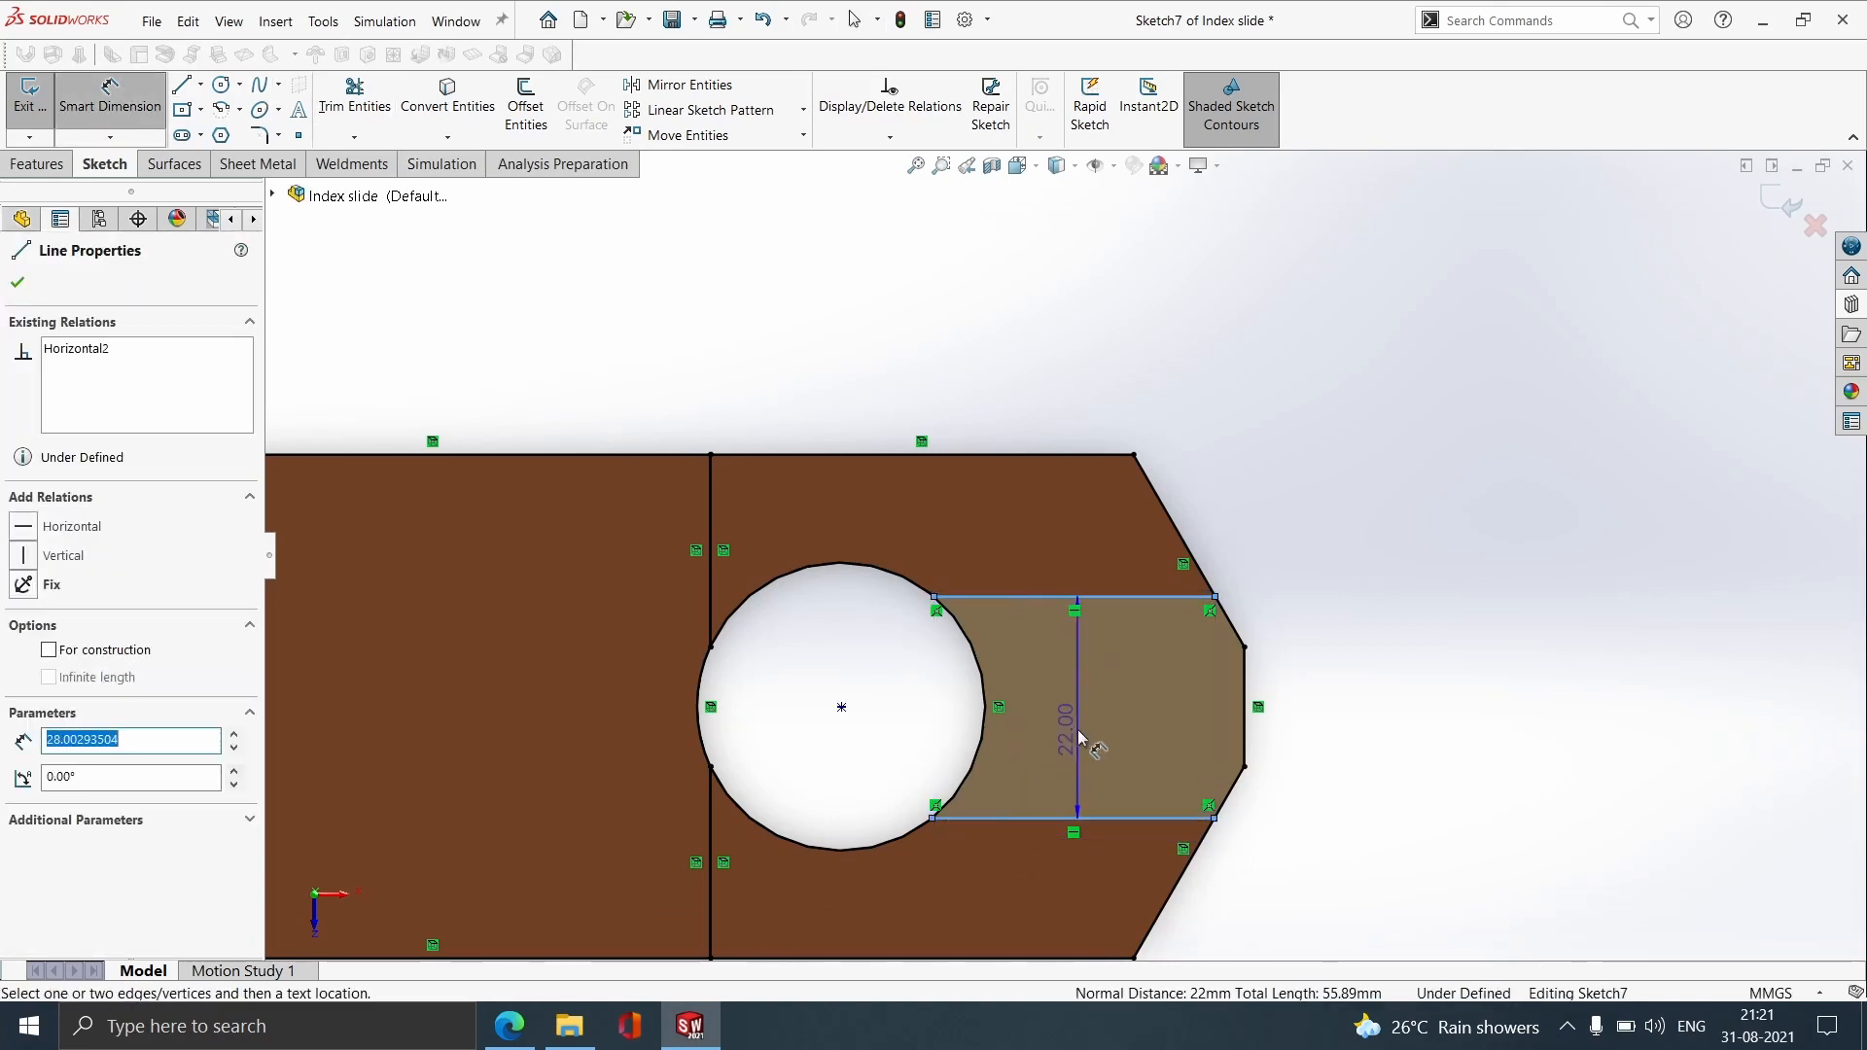
pyautogui.click(1074, 742)
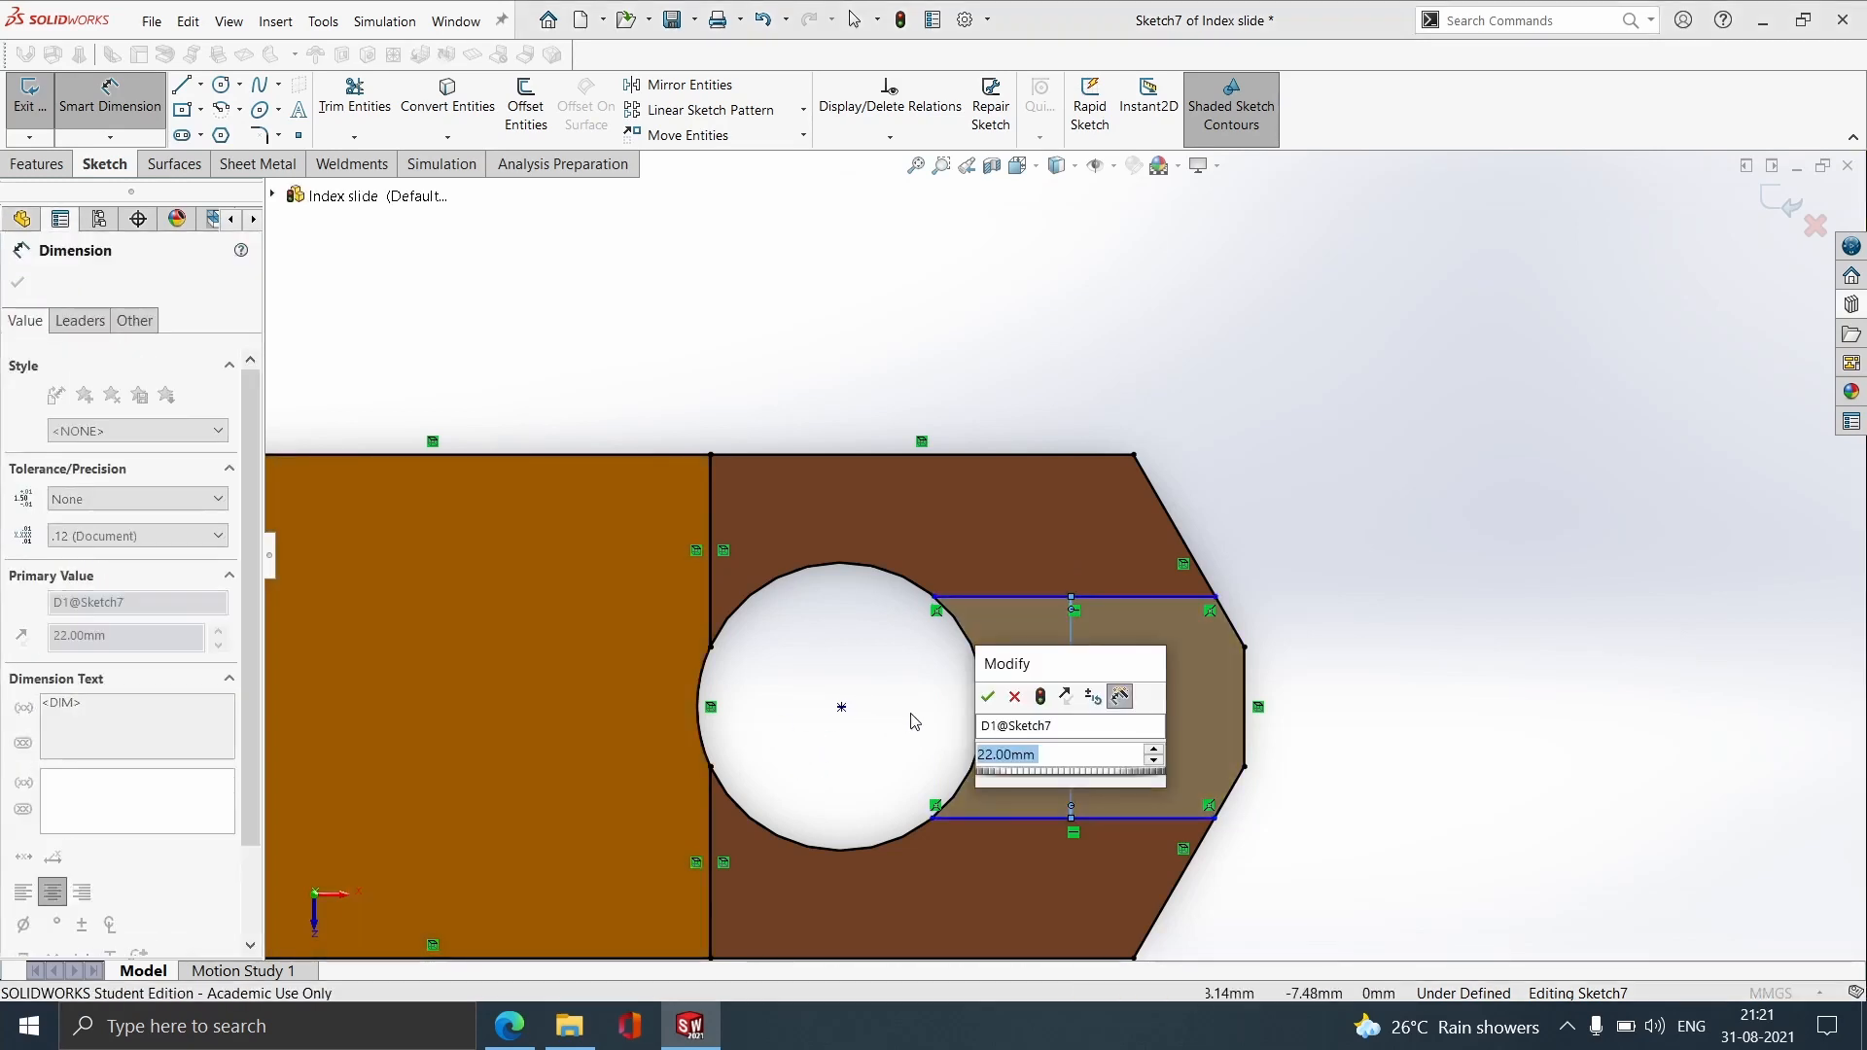
pyautogui.scroll(2, 910, 720)
pyautogui.click(988, 697)
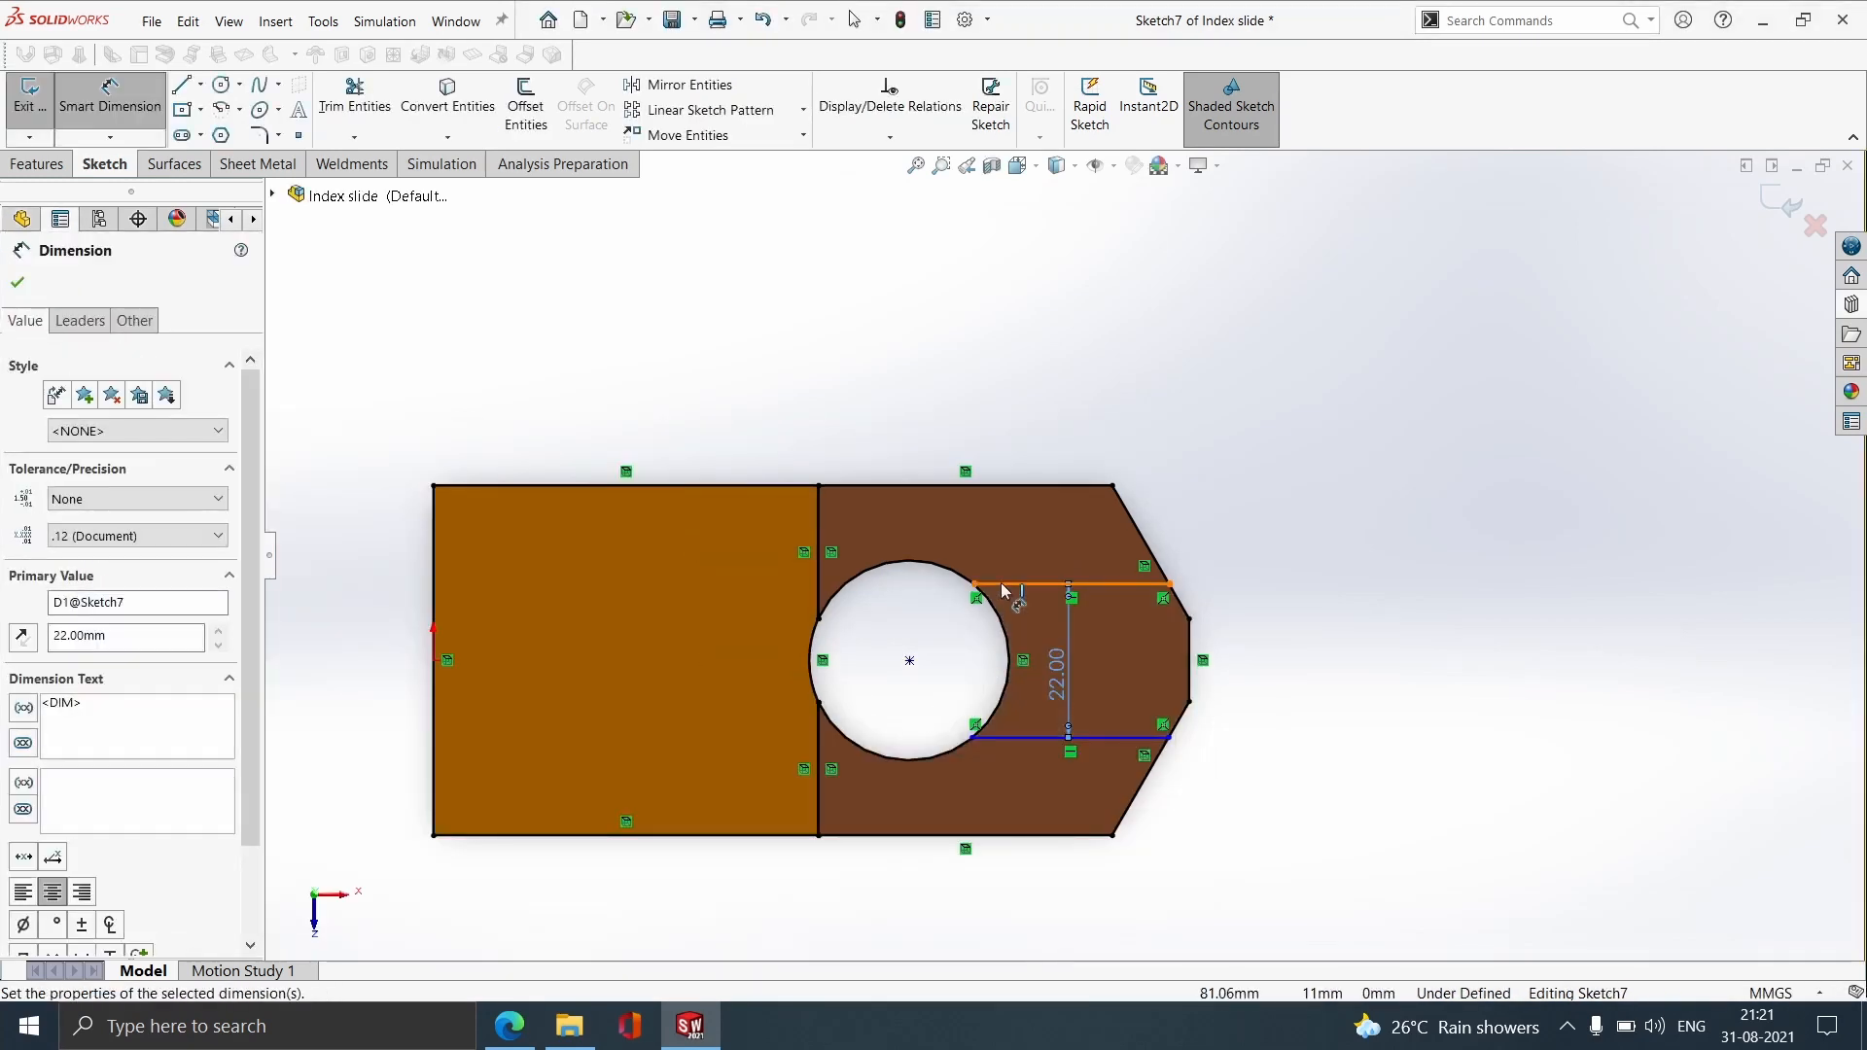
# Step: Dimension the vertical offset from the slot's lower line to the origin on the block's end edge, and exit the sketch
pyautogui.click(995, 740)
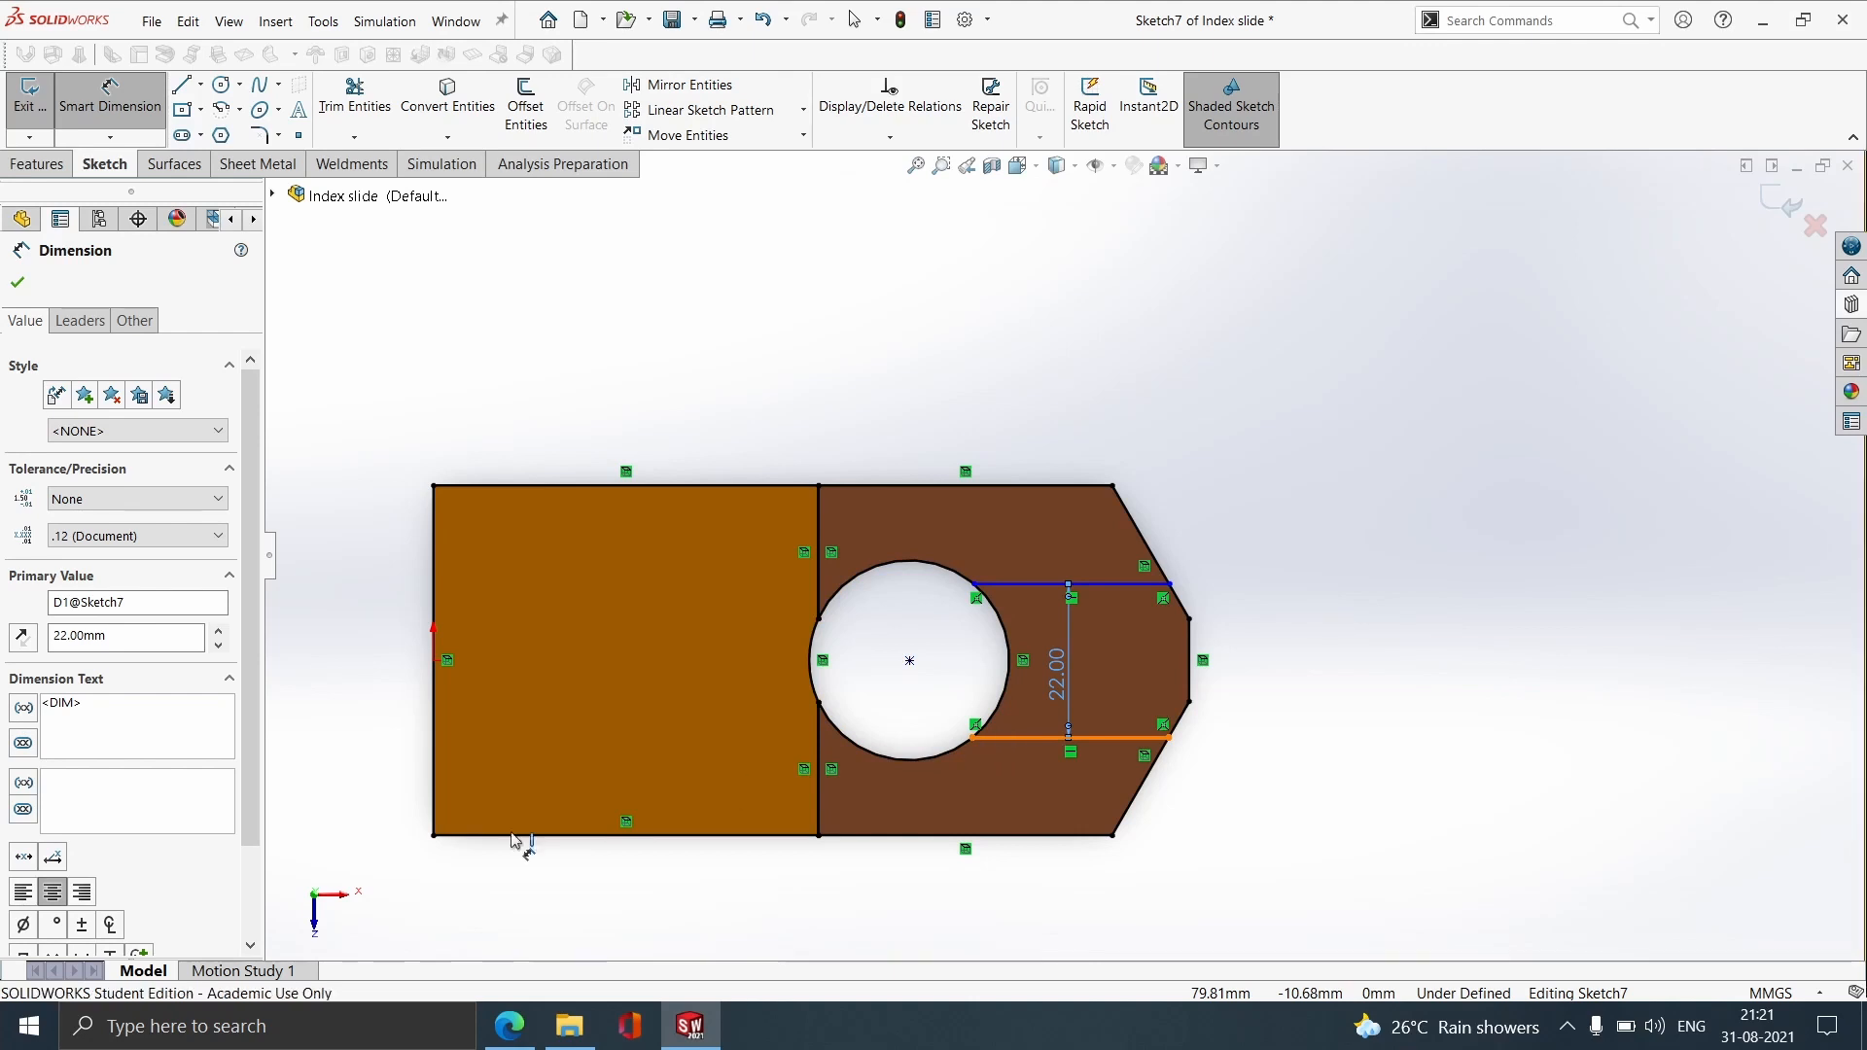
pyautogui.click(432, 657)
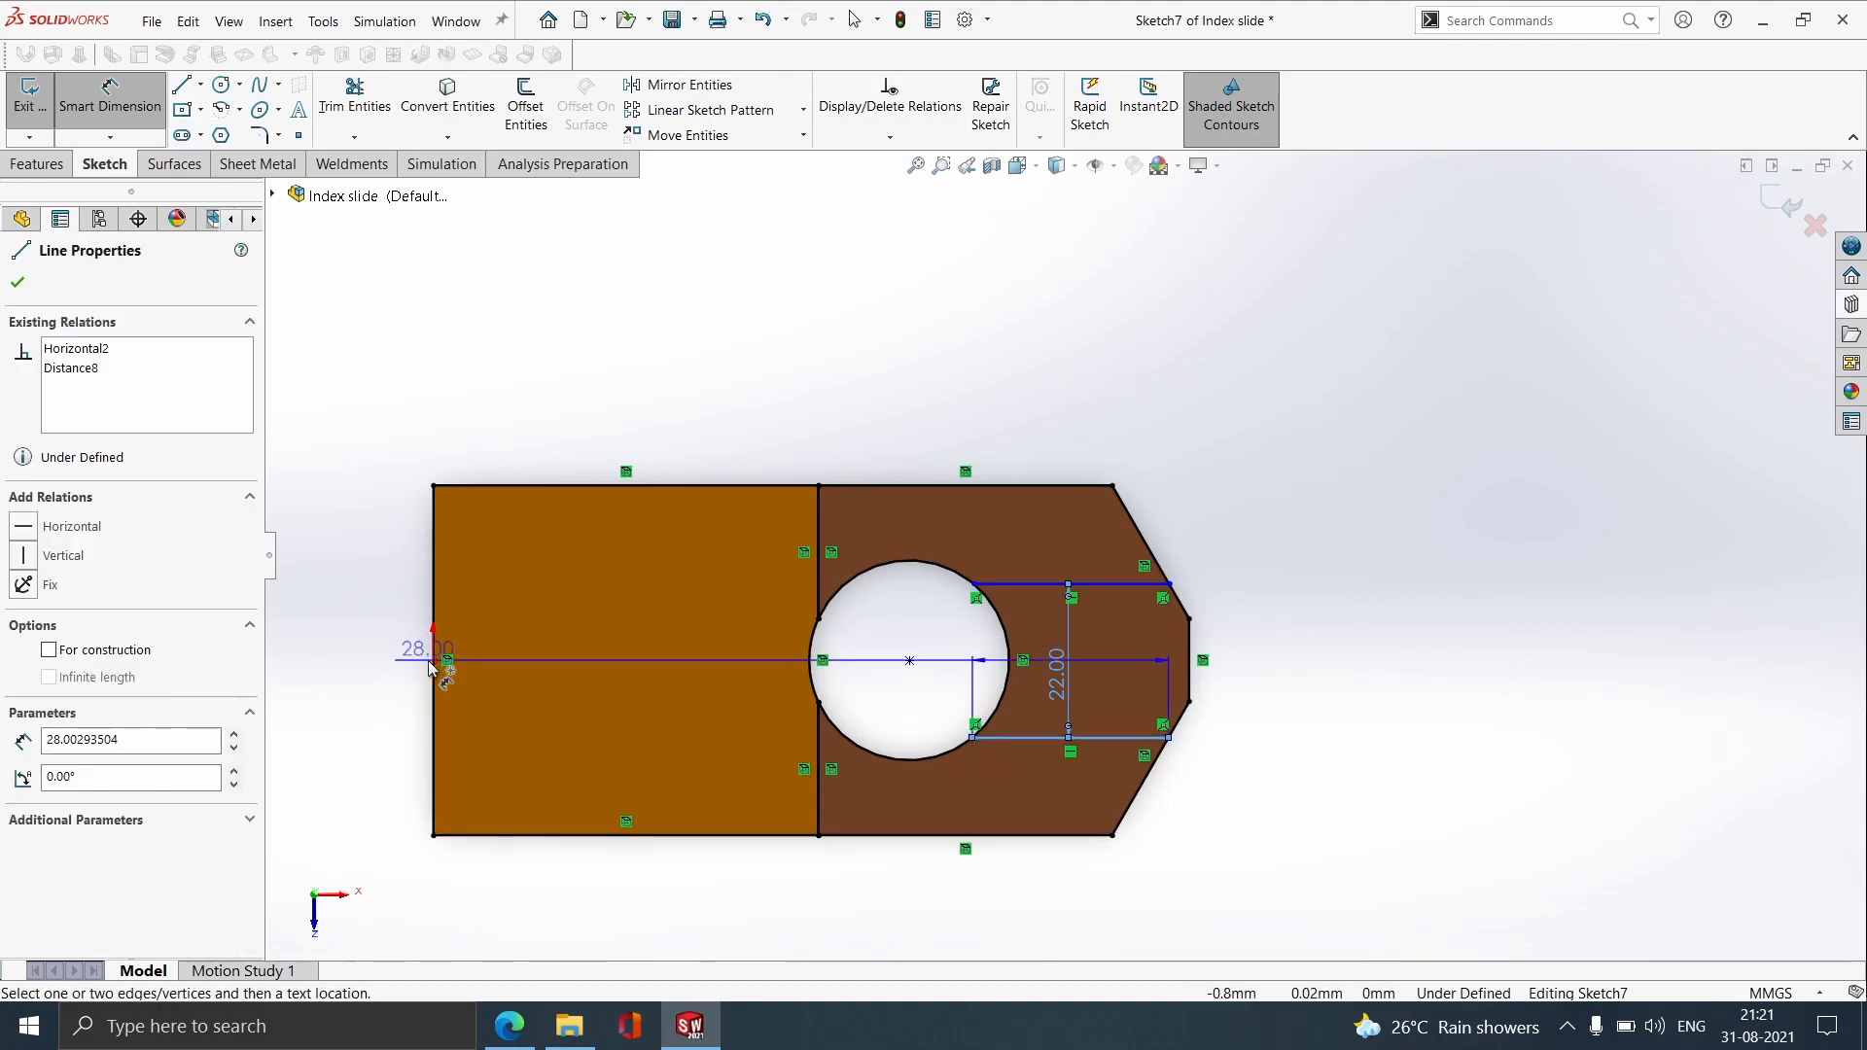
pyautogui.click(433, 662)
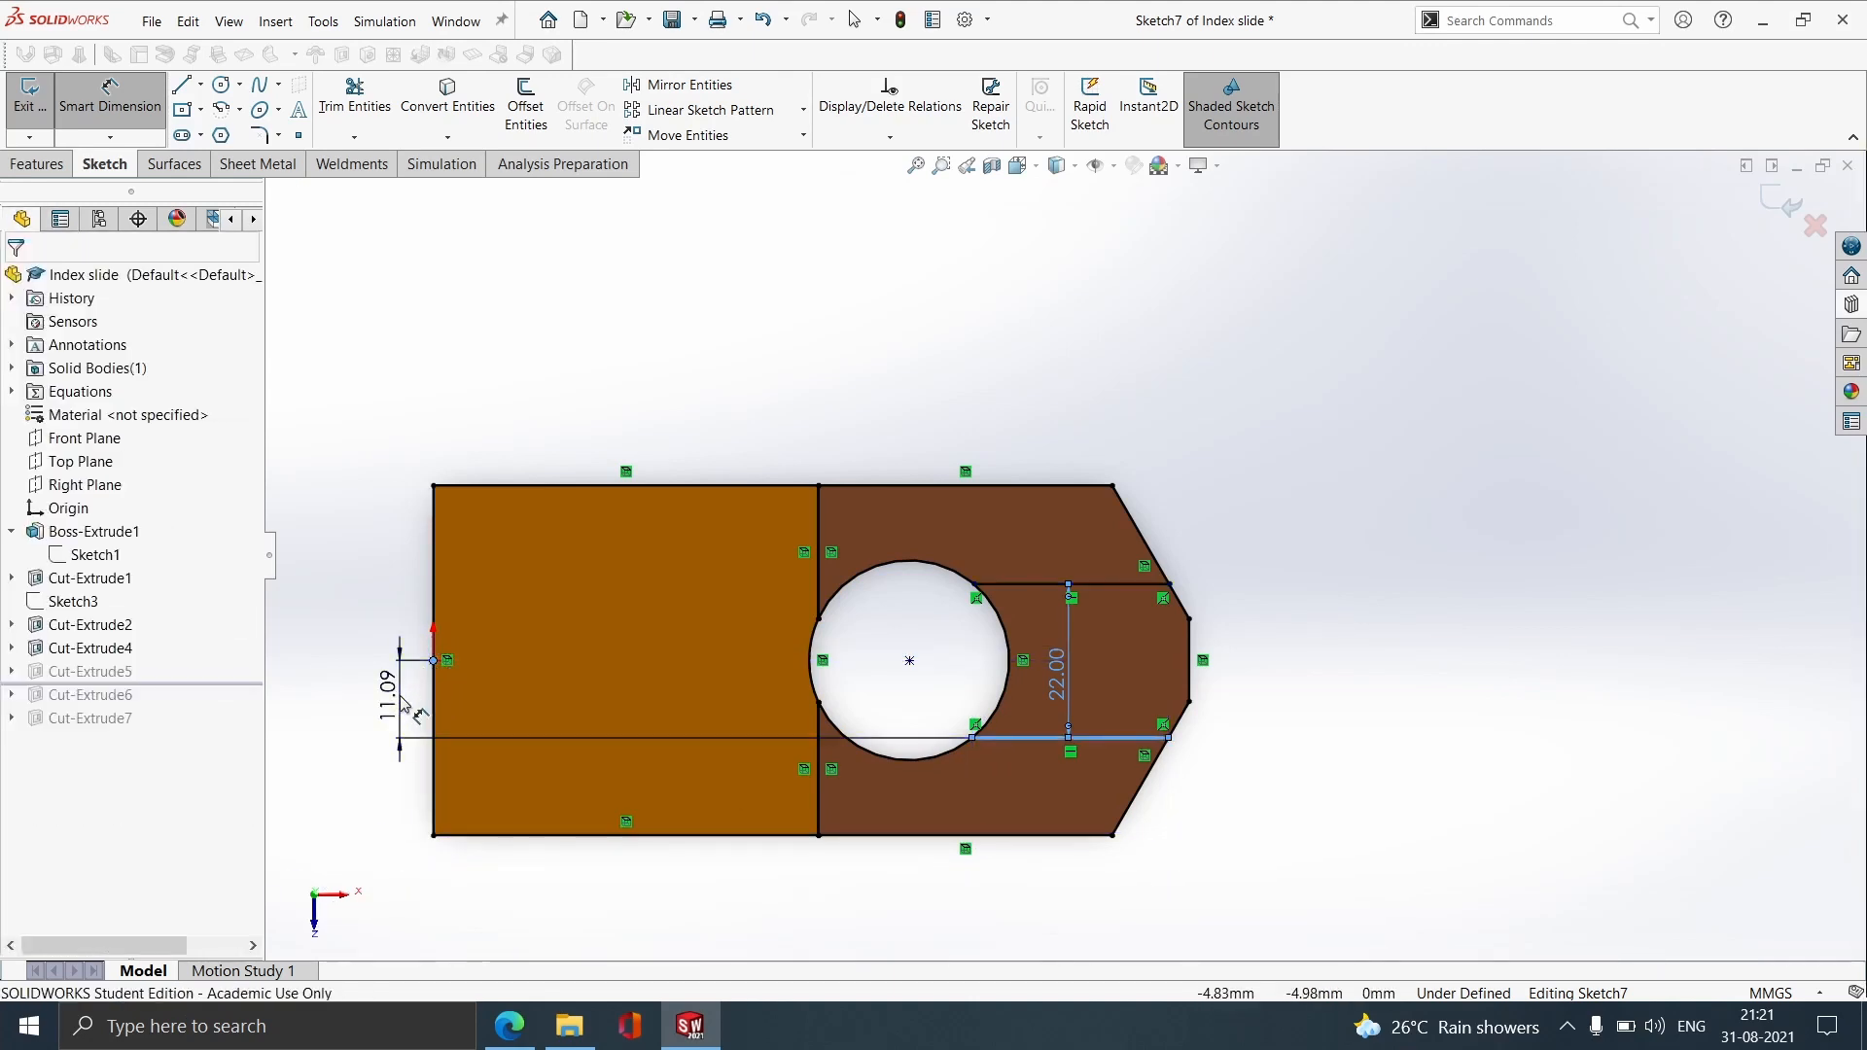
pyautogui.click(401, 694)
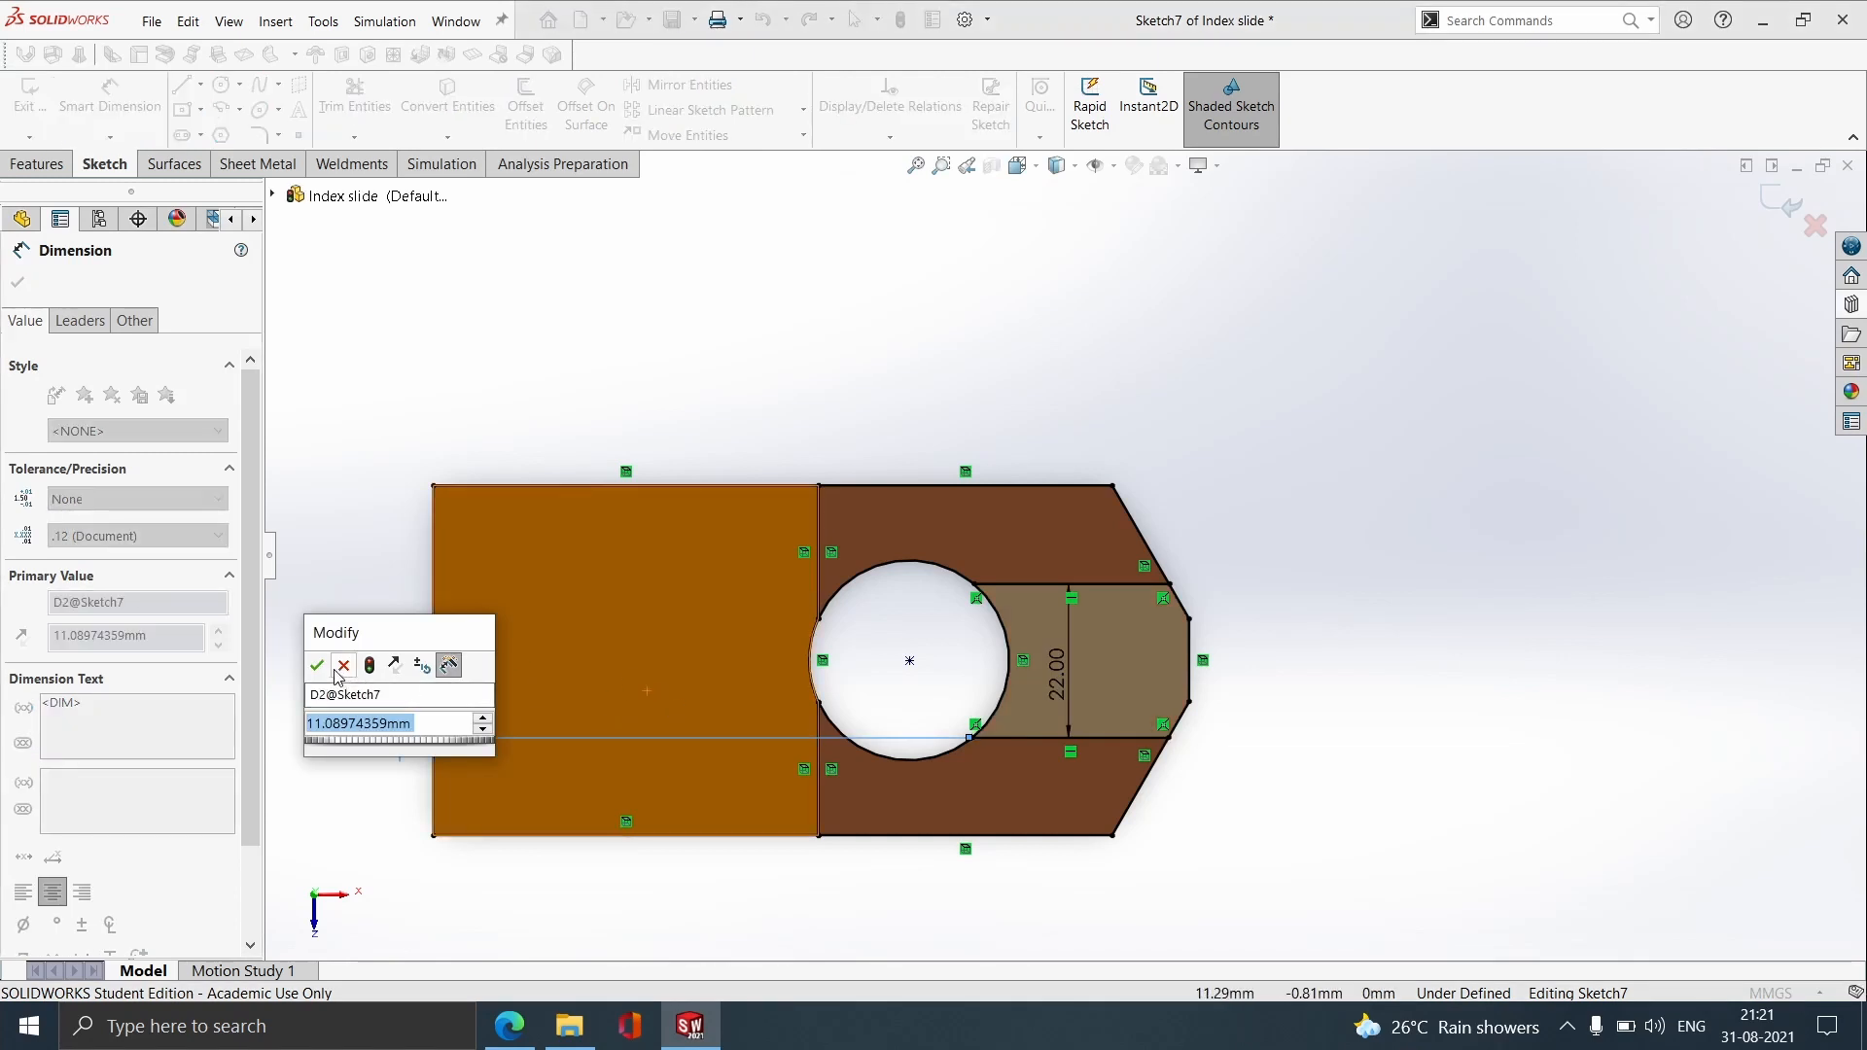
pyautogui.click(321, 668)
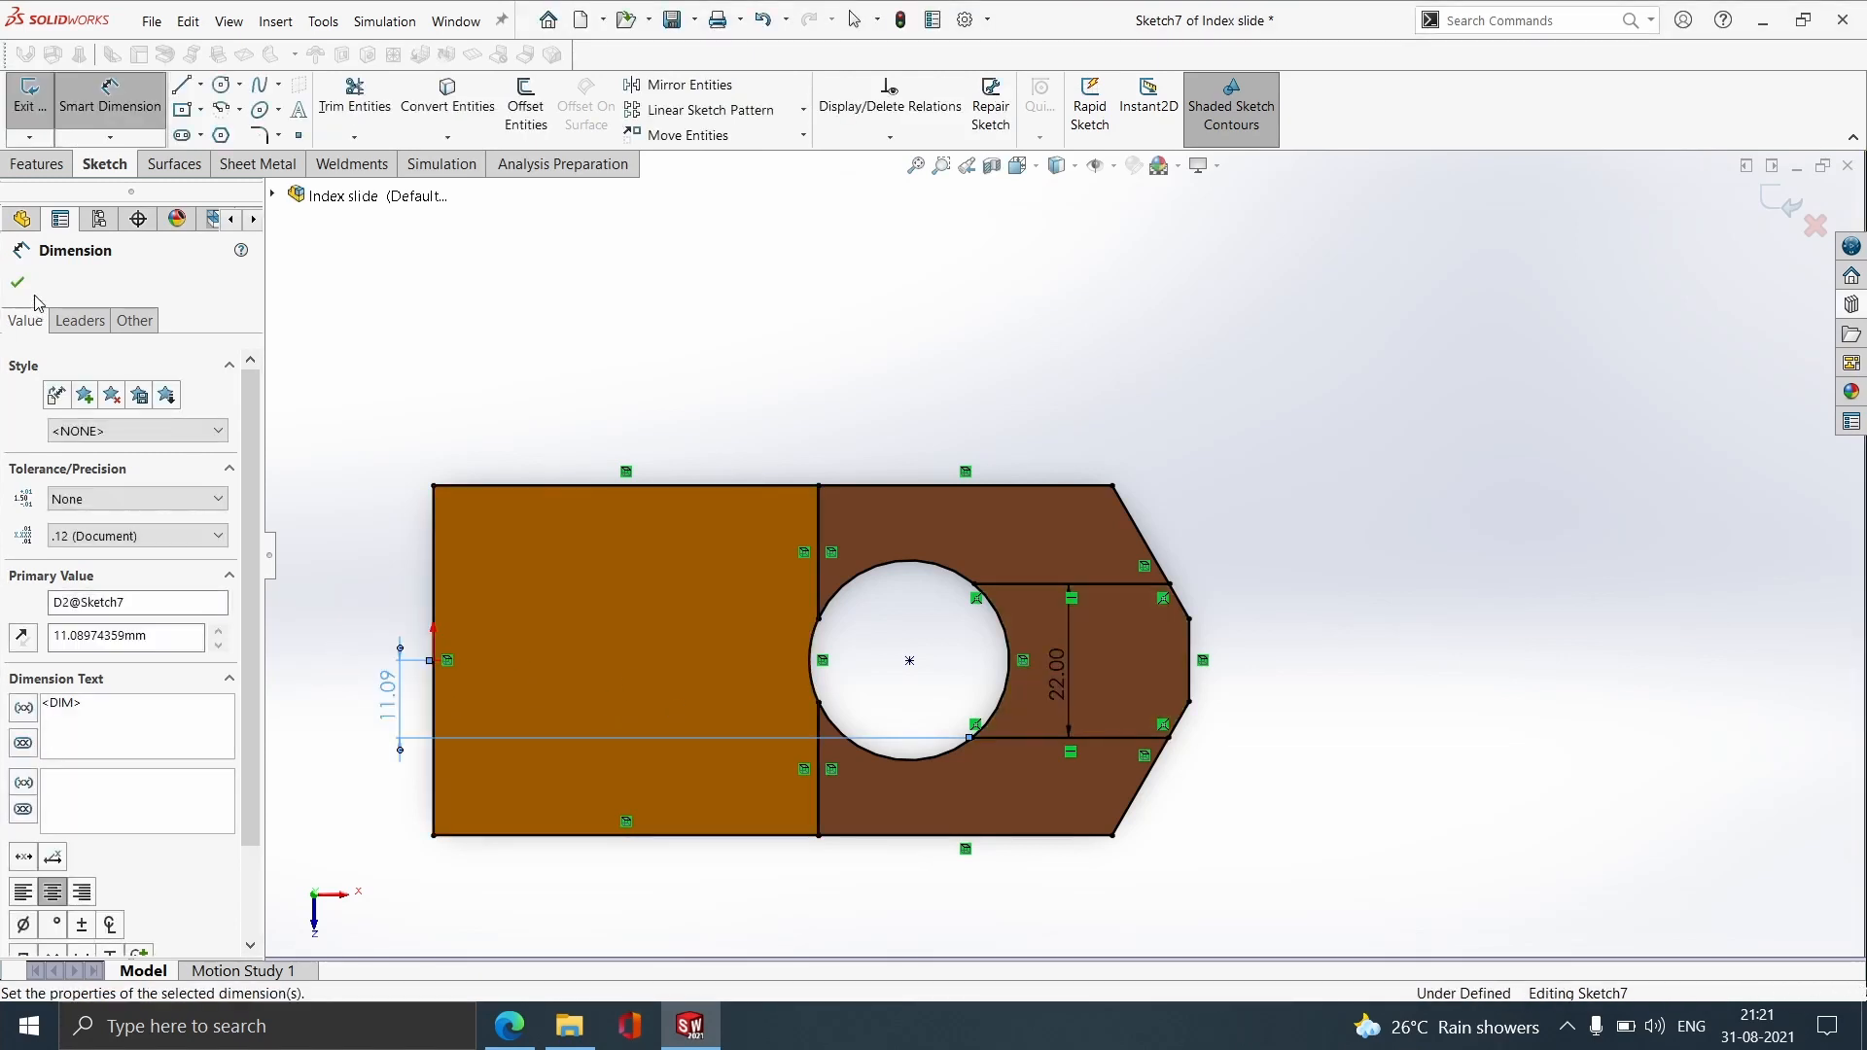
pyautogui.click(18, 283)
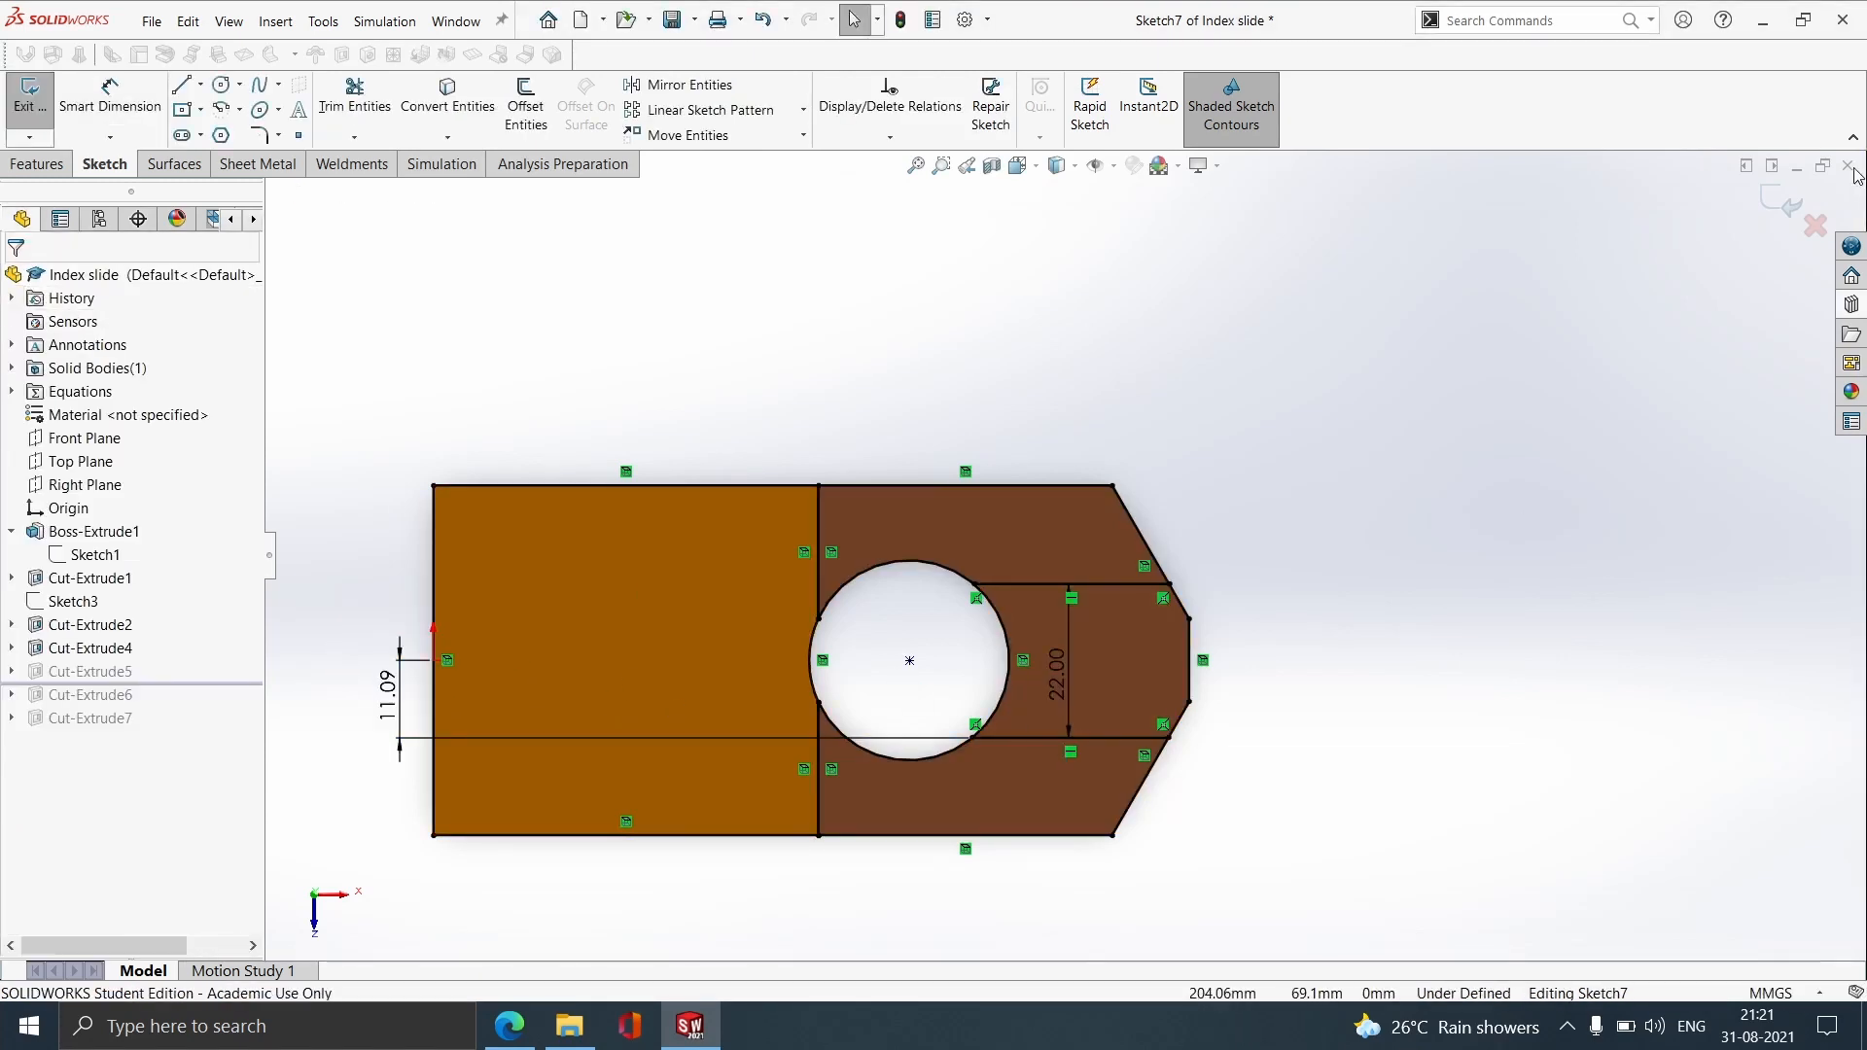
pyautogui.click(1785, 216)
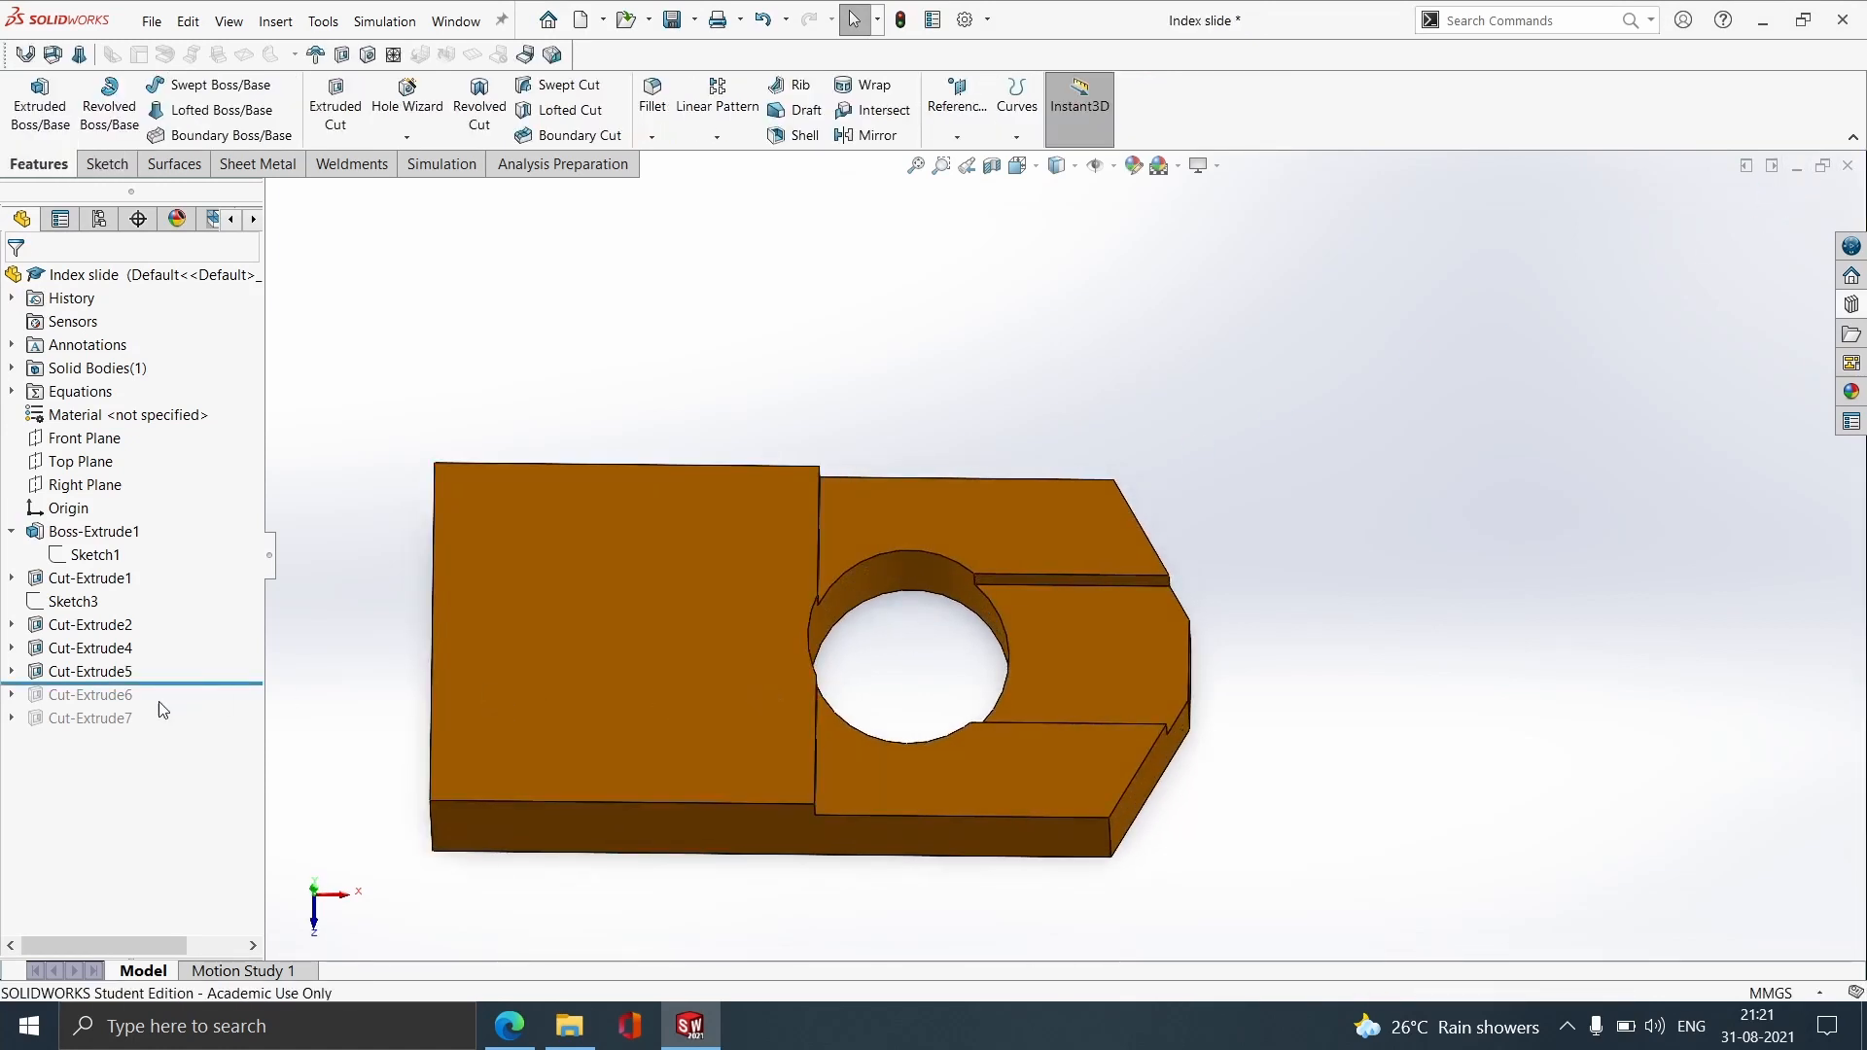
# Step: Review the cut settings and selected contour of Cut-Extrude5, and close them without changes
pyautogui.click(89, 671)
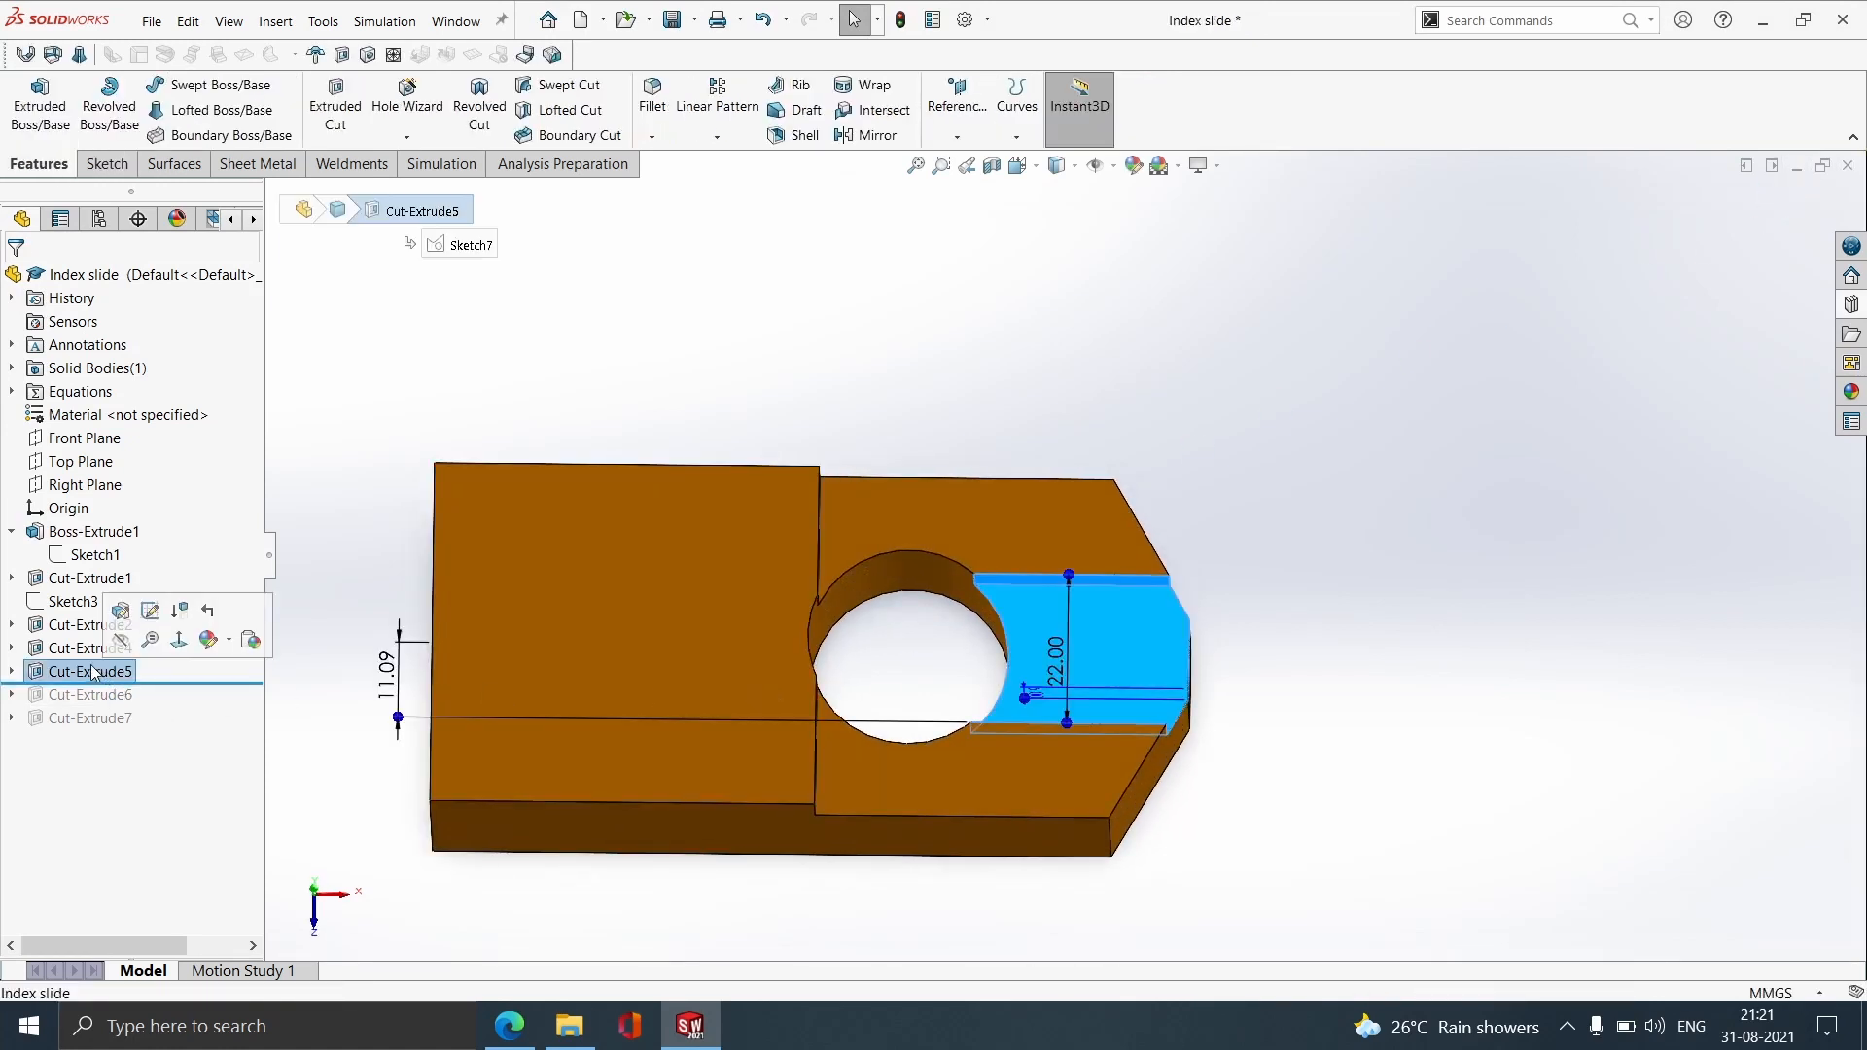
pyautogui.click(119, 609)
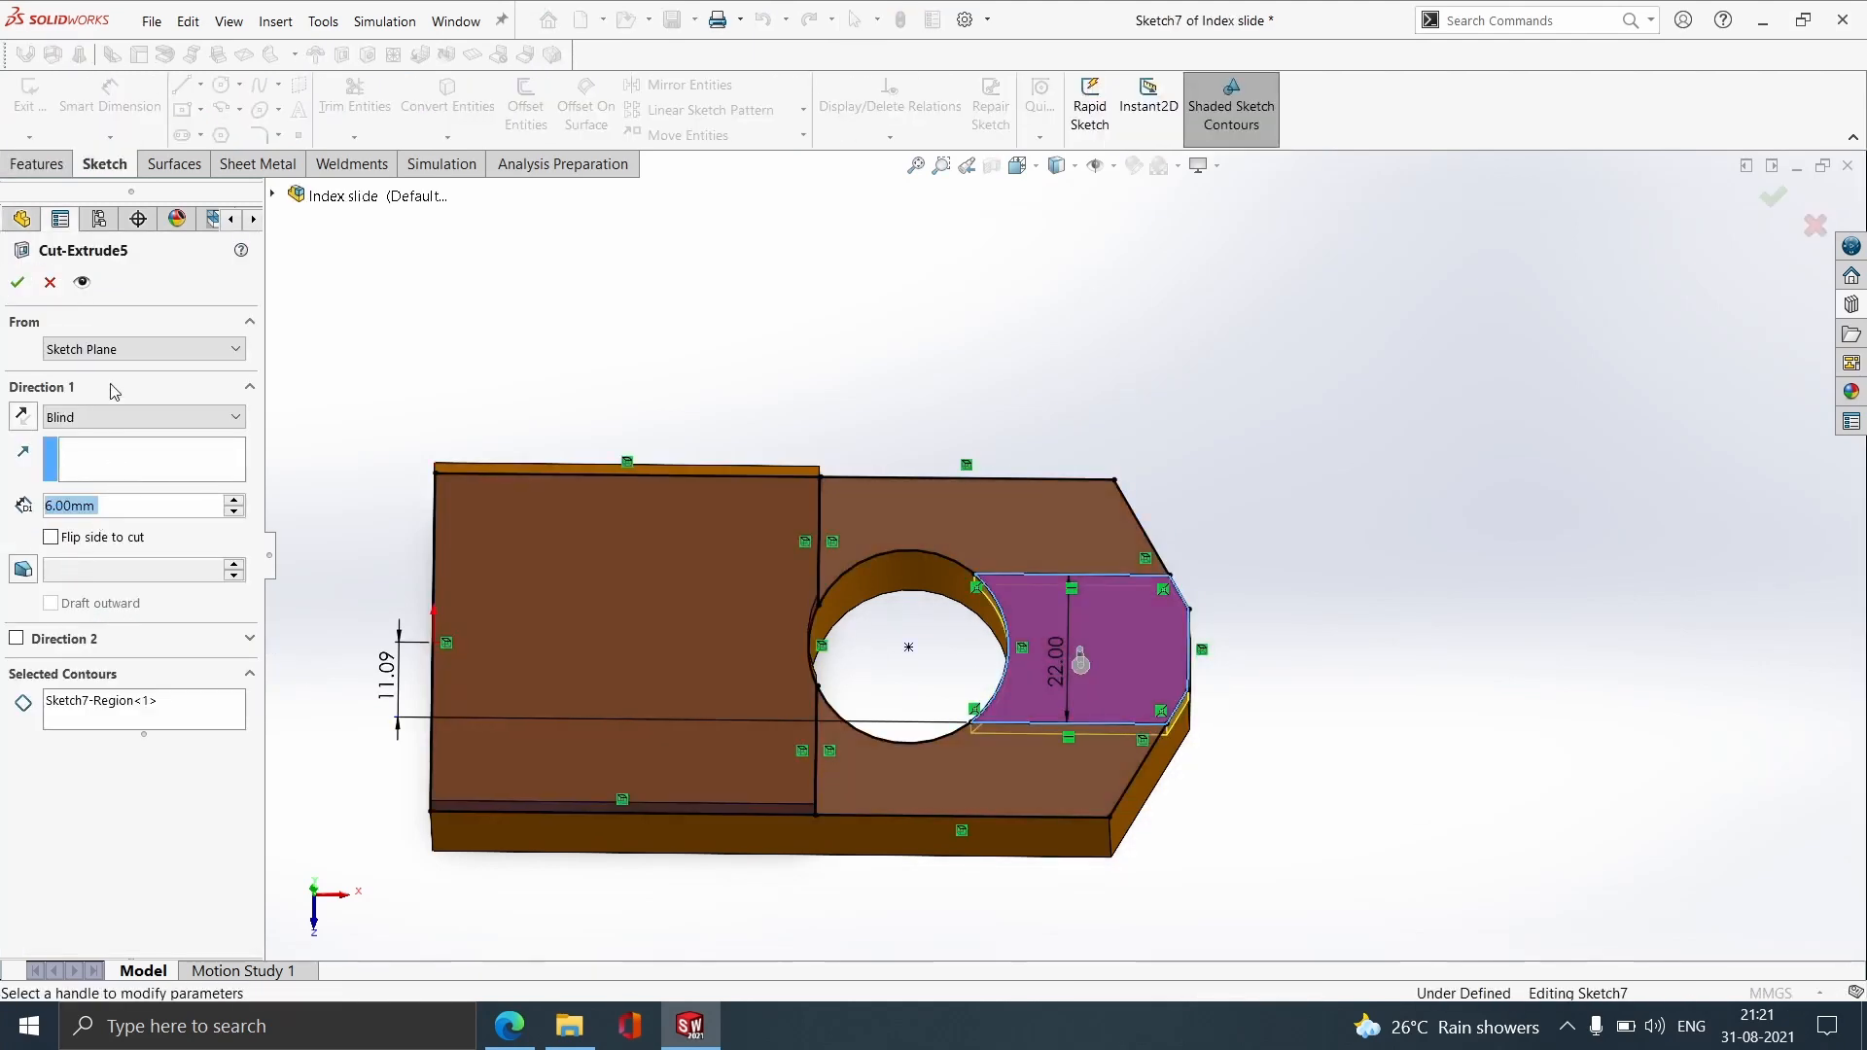
pyautogui.moveTo(1077, 801); pyautogui.dragTo(959, 624, button='middle')
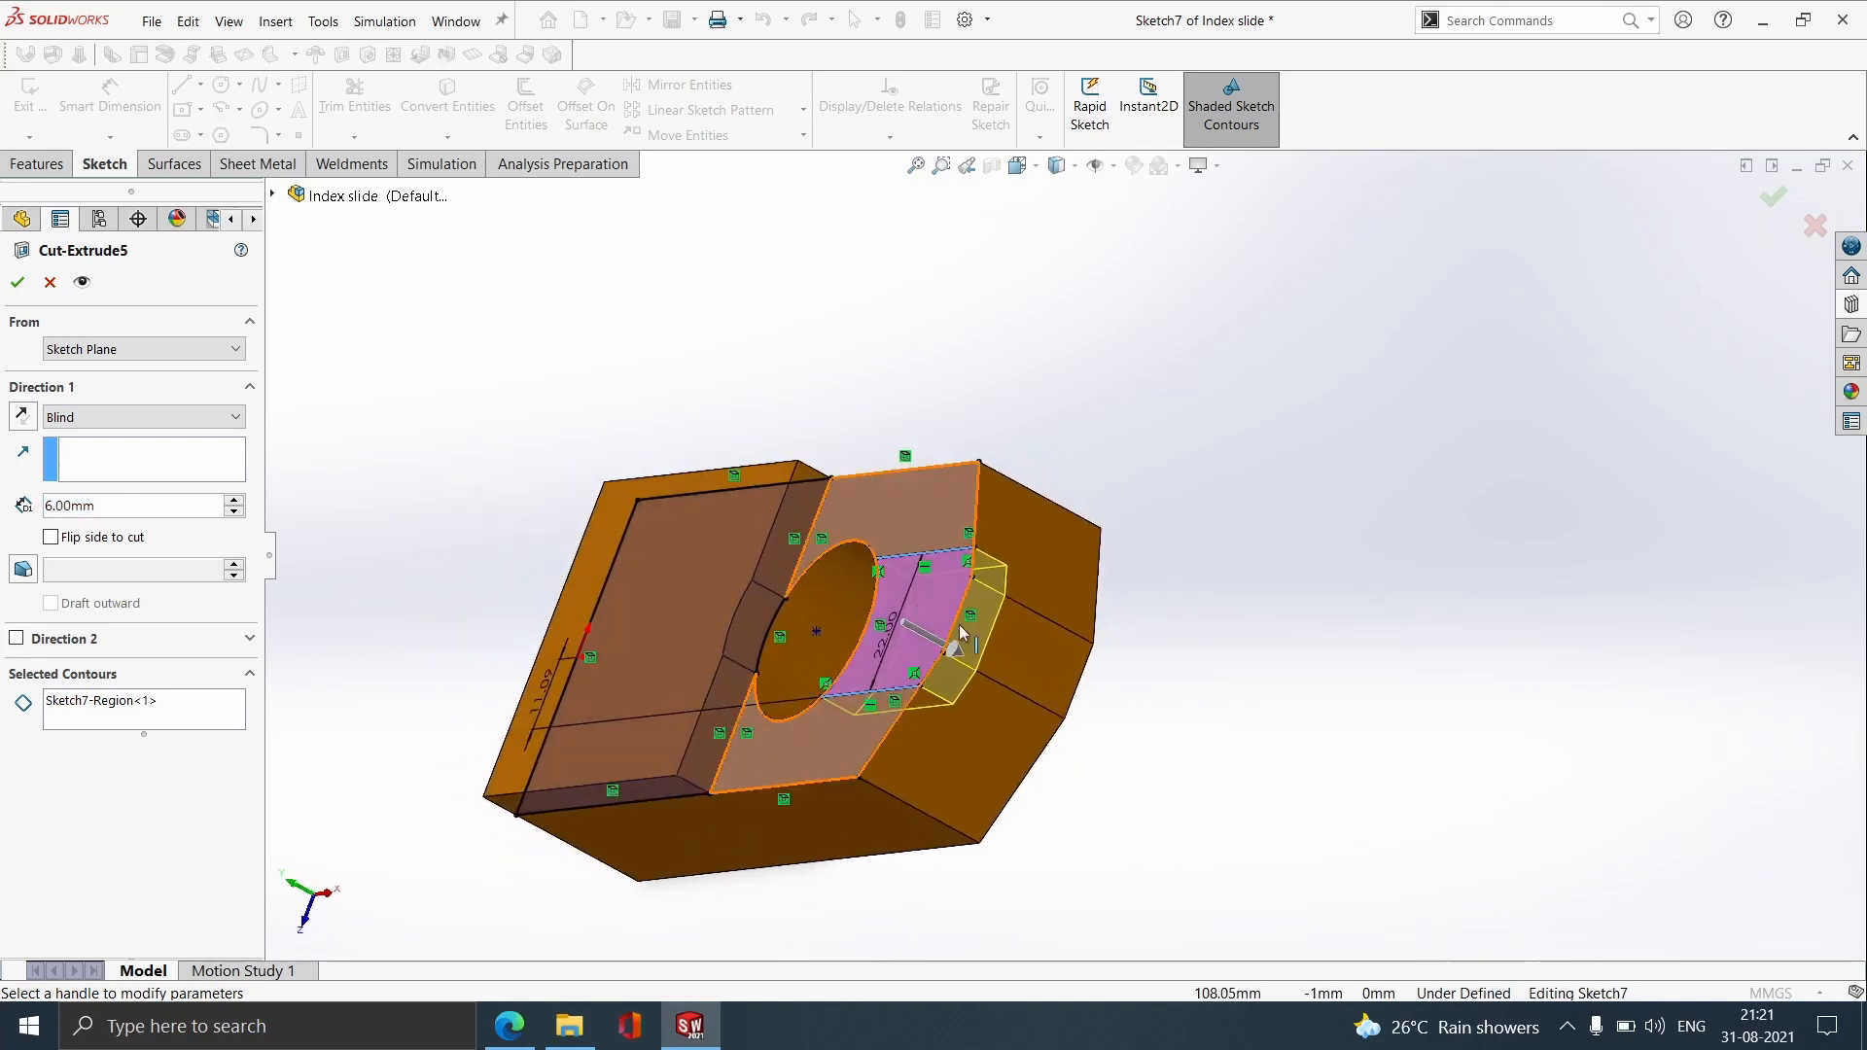
pyautogui.click(50, 283)
# Step: Roll the feature history forward past Cut-Extrude6 and open its curved-slot sketch for editing
pyautogui.moveTo(207, 685); pyautogui.dragTo(201, 707)
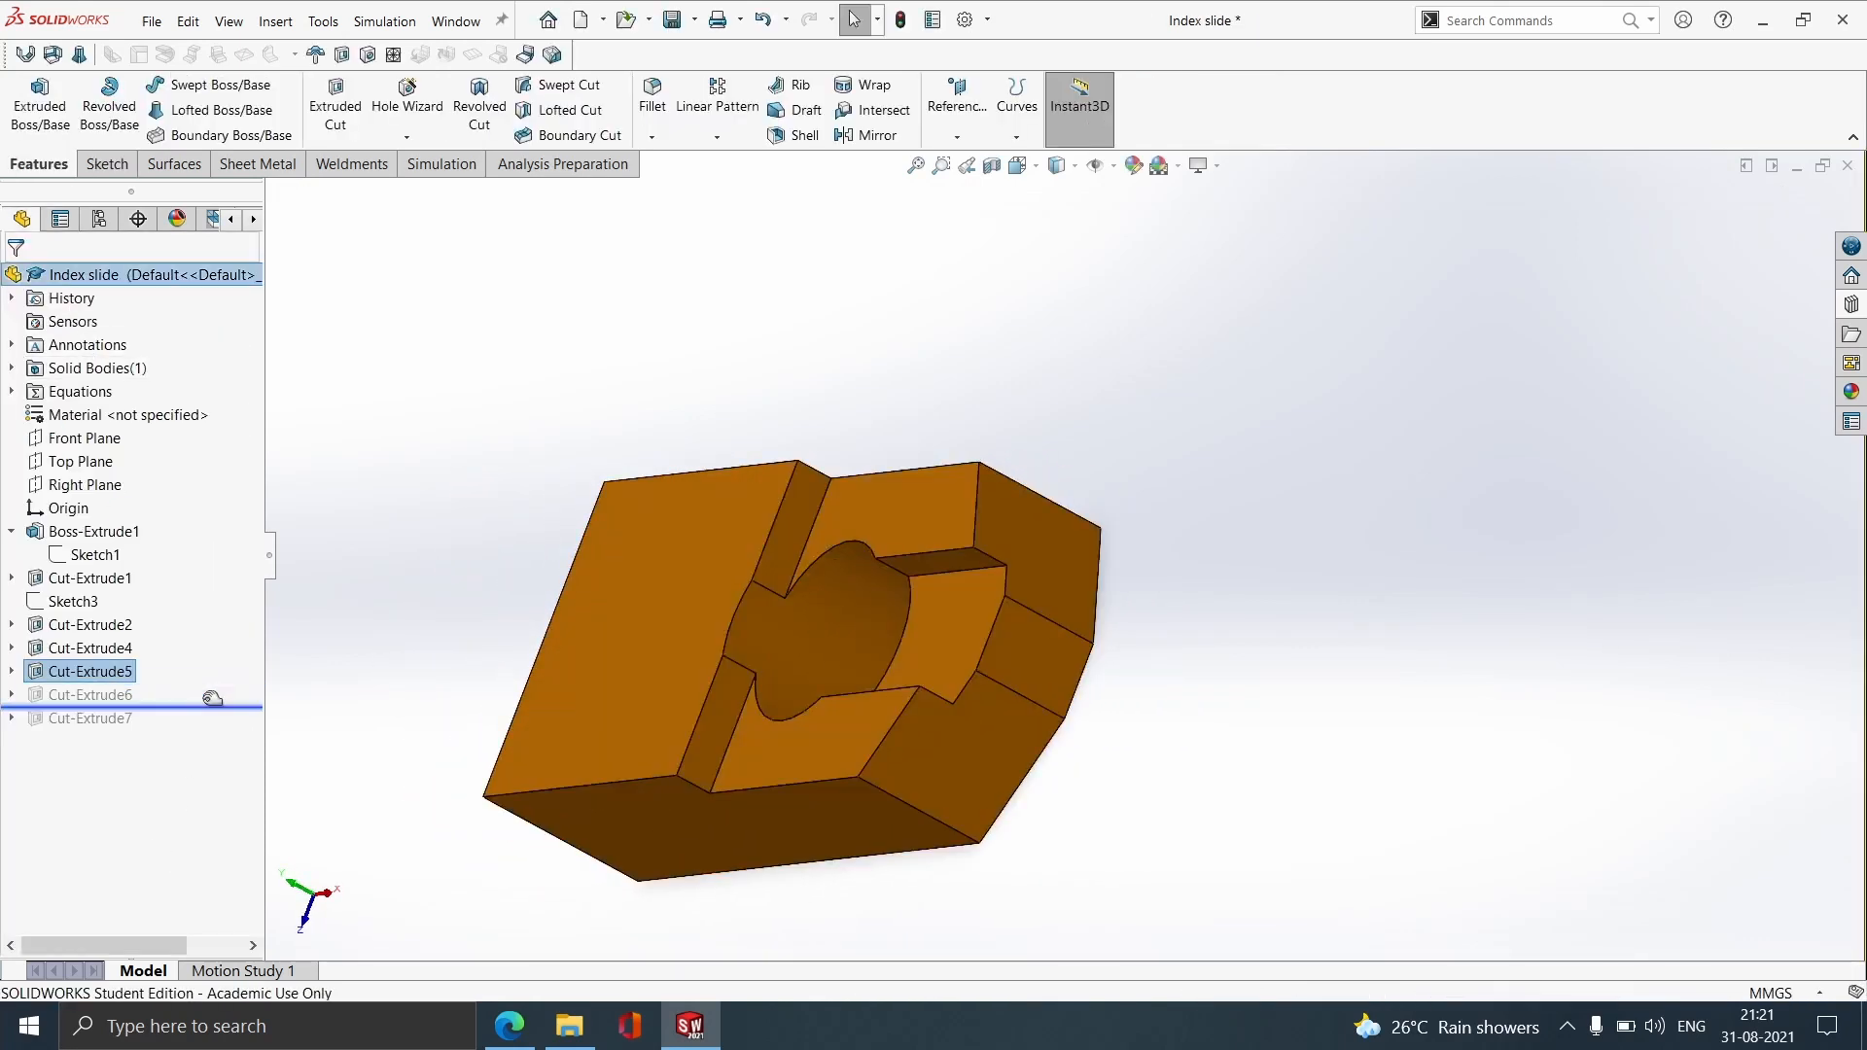
pyautogui.moveTo(547, 819); pyautogui.dragTo(669, 857, button='middle')
pyautogui.click(62, 694)
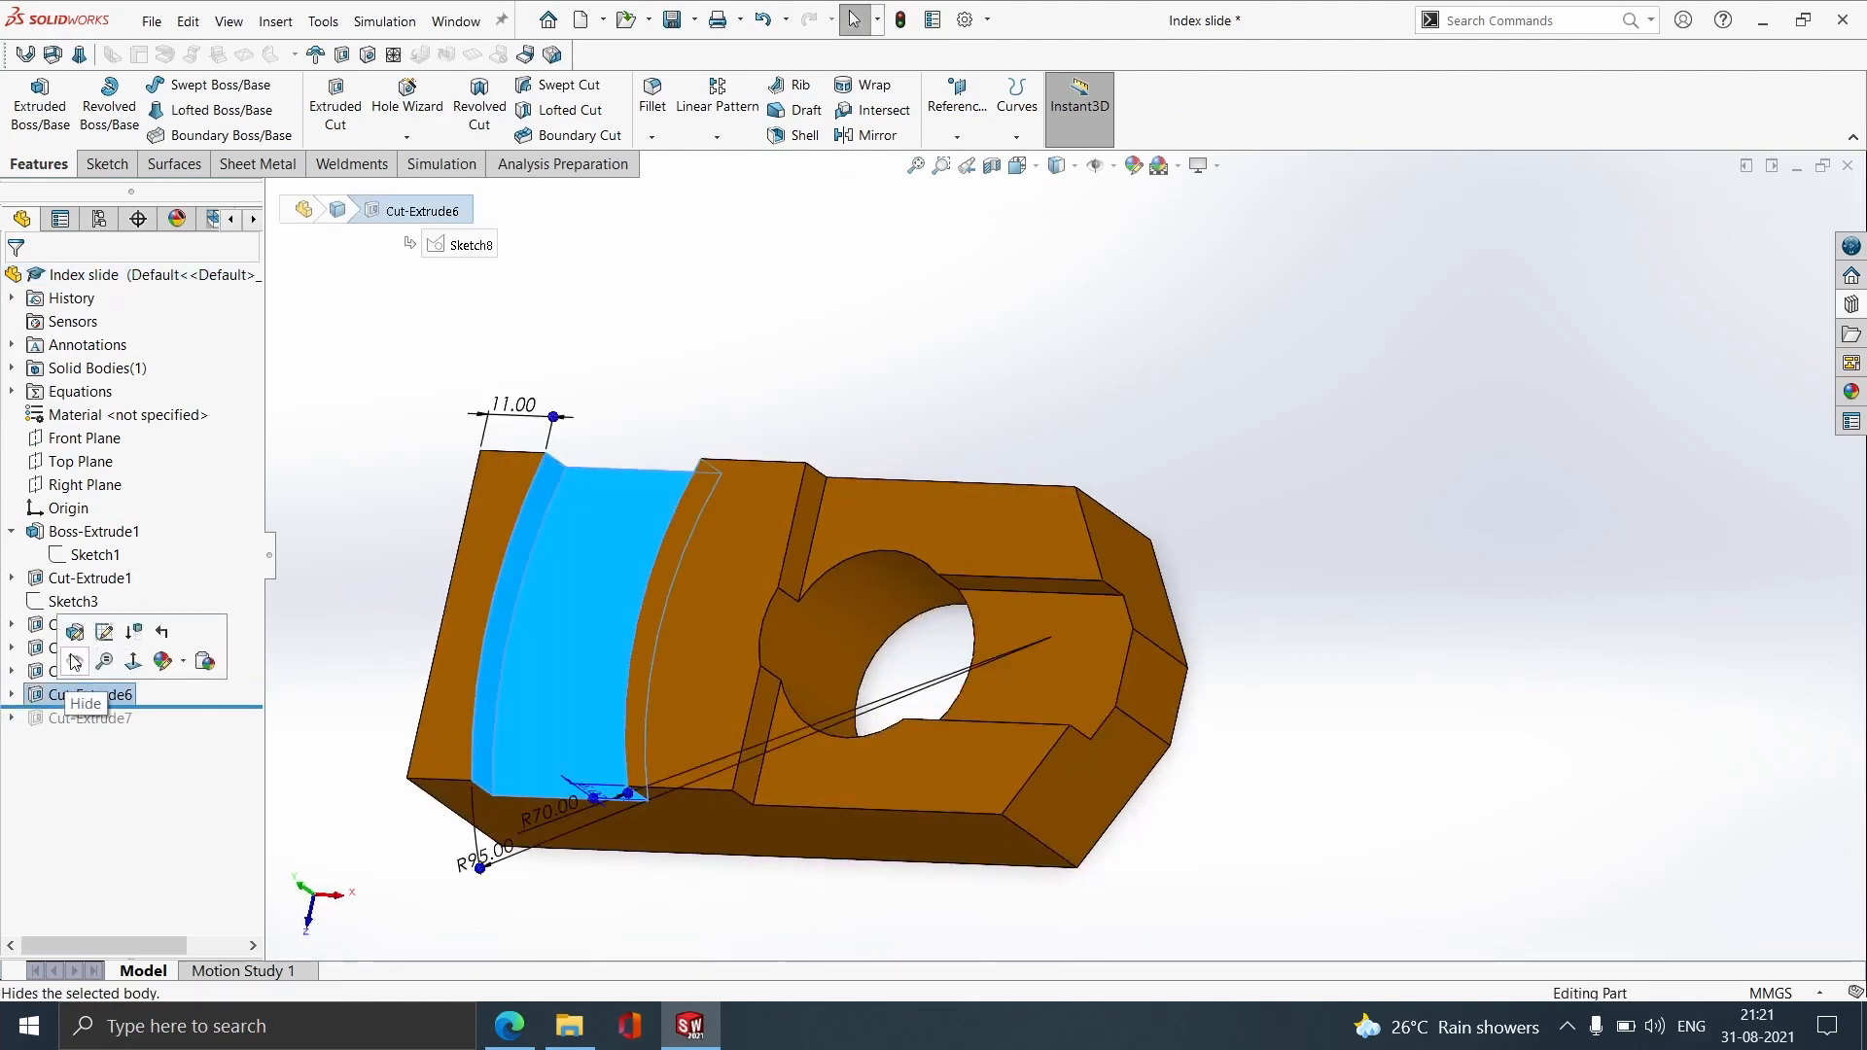
pyautogui.click(104, 632)
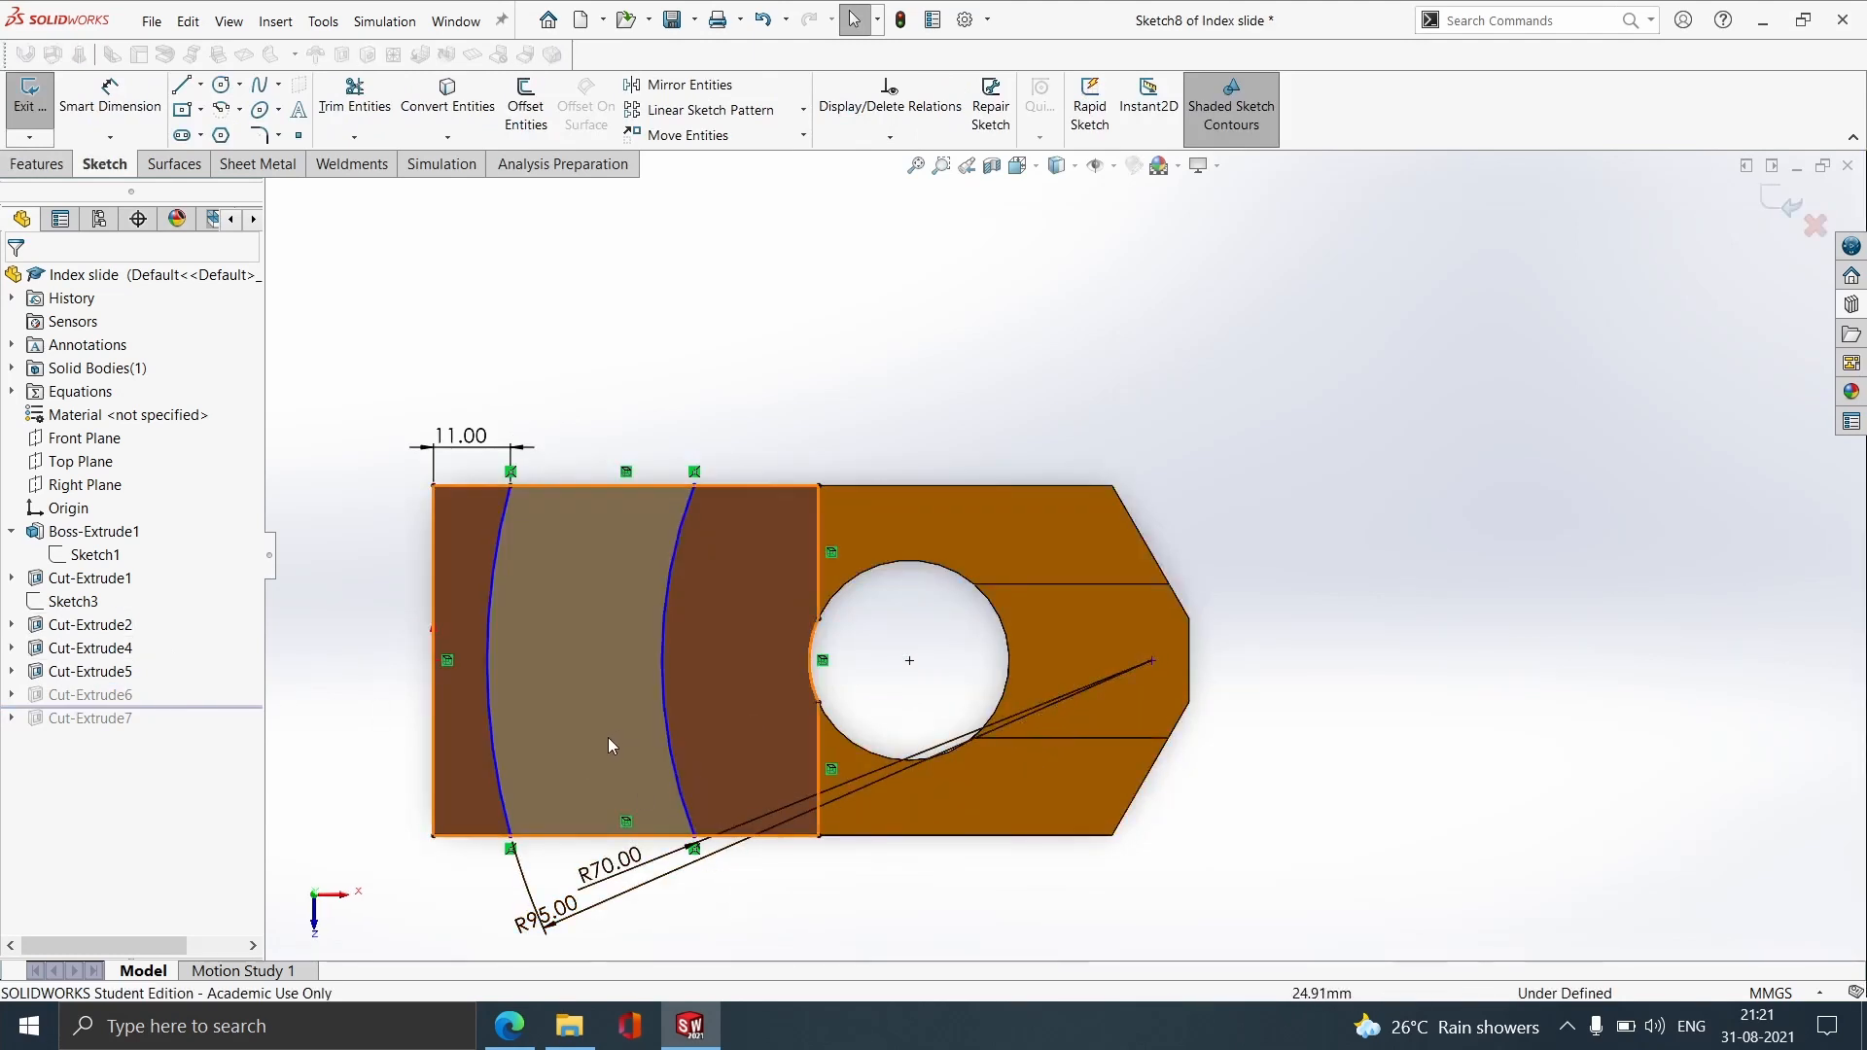
# Step: Dimension the horizontal distance from the origin on the block's end edge to the arcs' common centre point, and exit the sketch
pyautogui.click(114, 133)
pyautogui.click(434, 661)
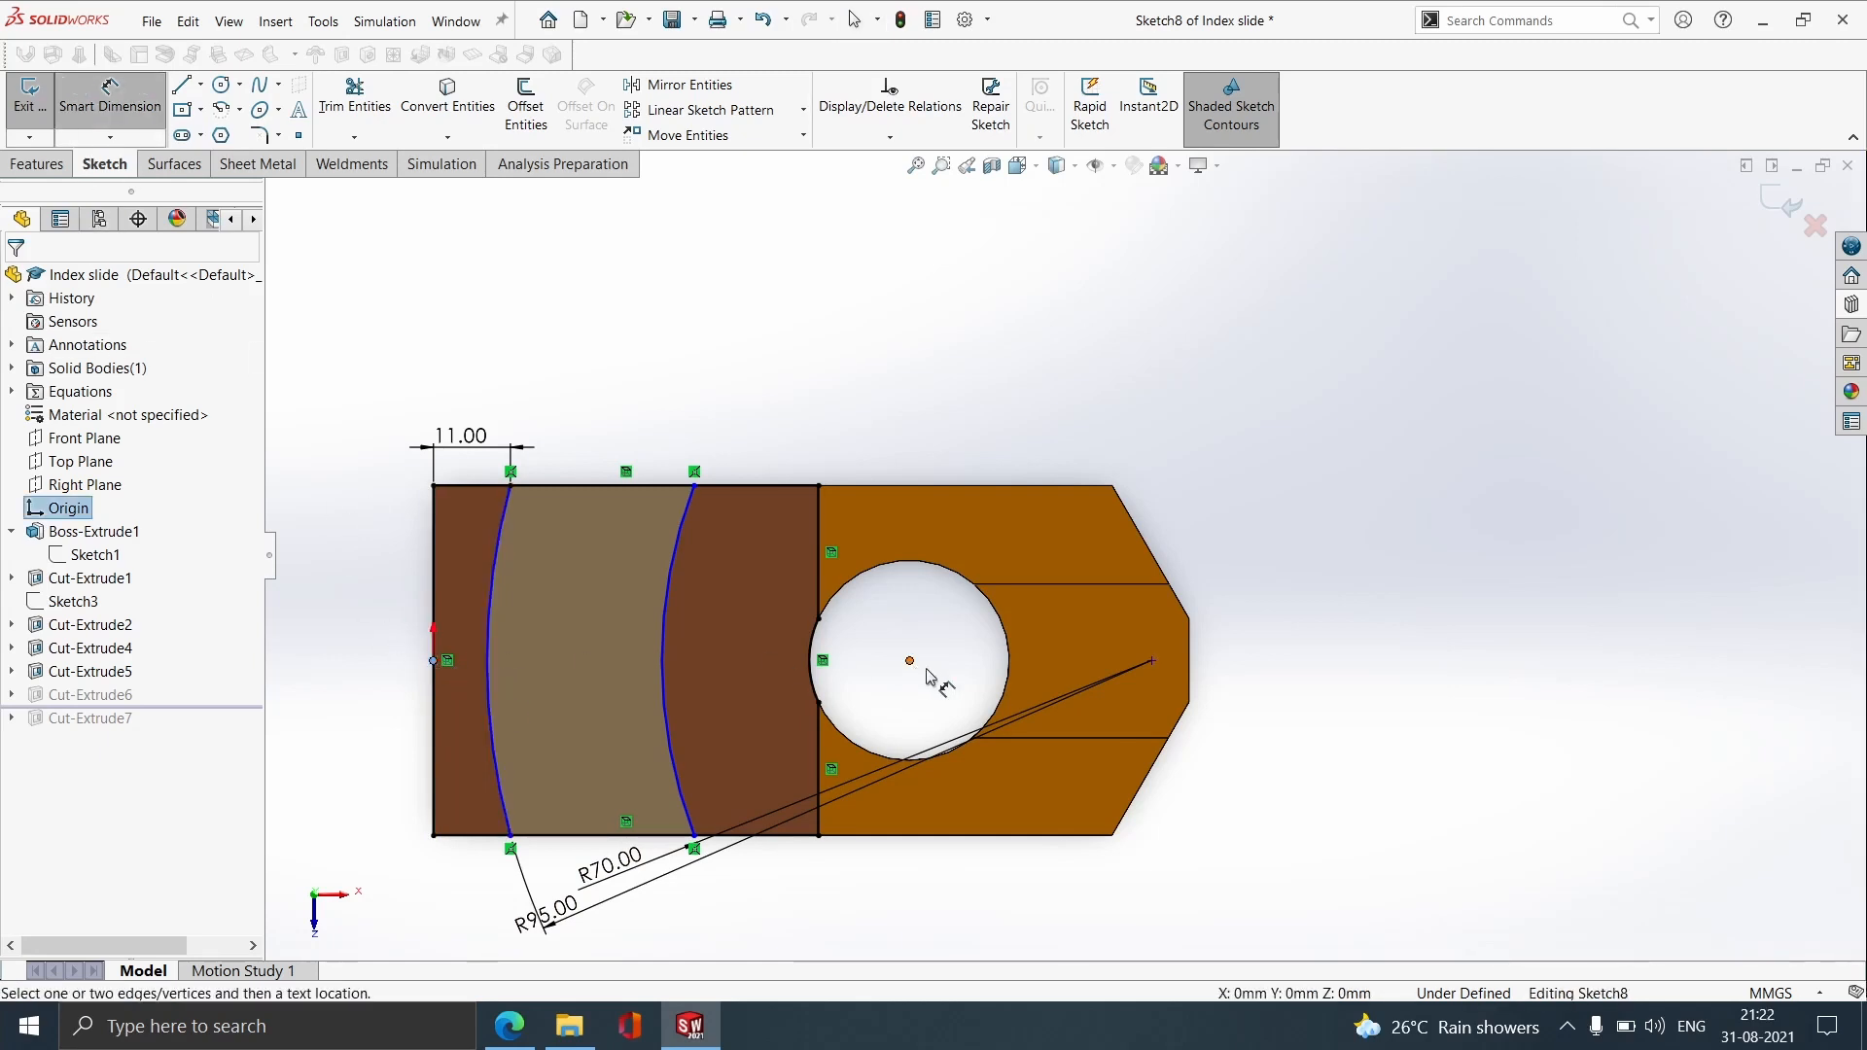
pyautogui.click(1149, 662)
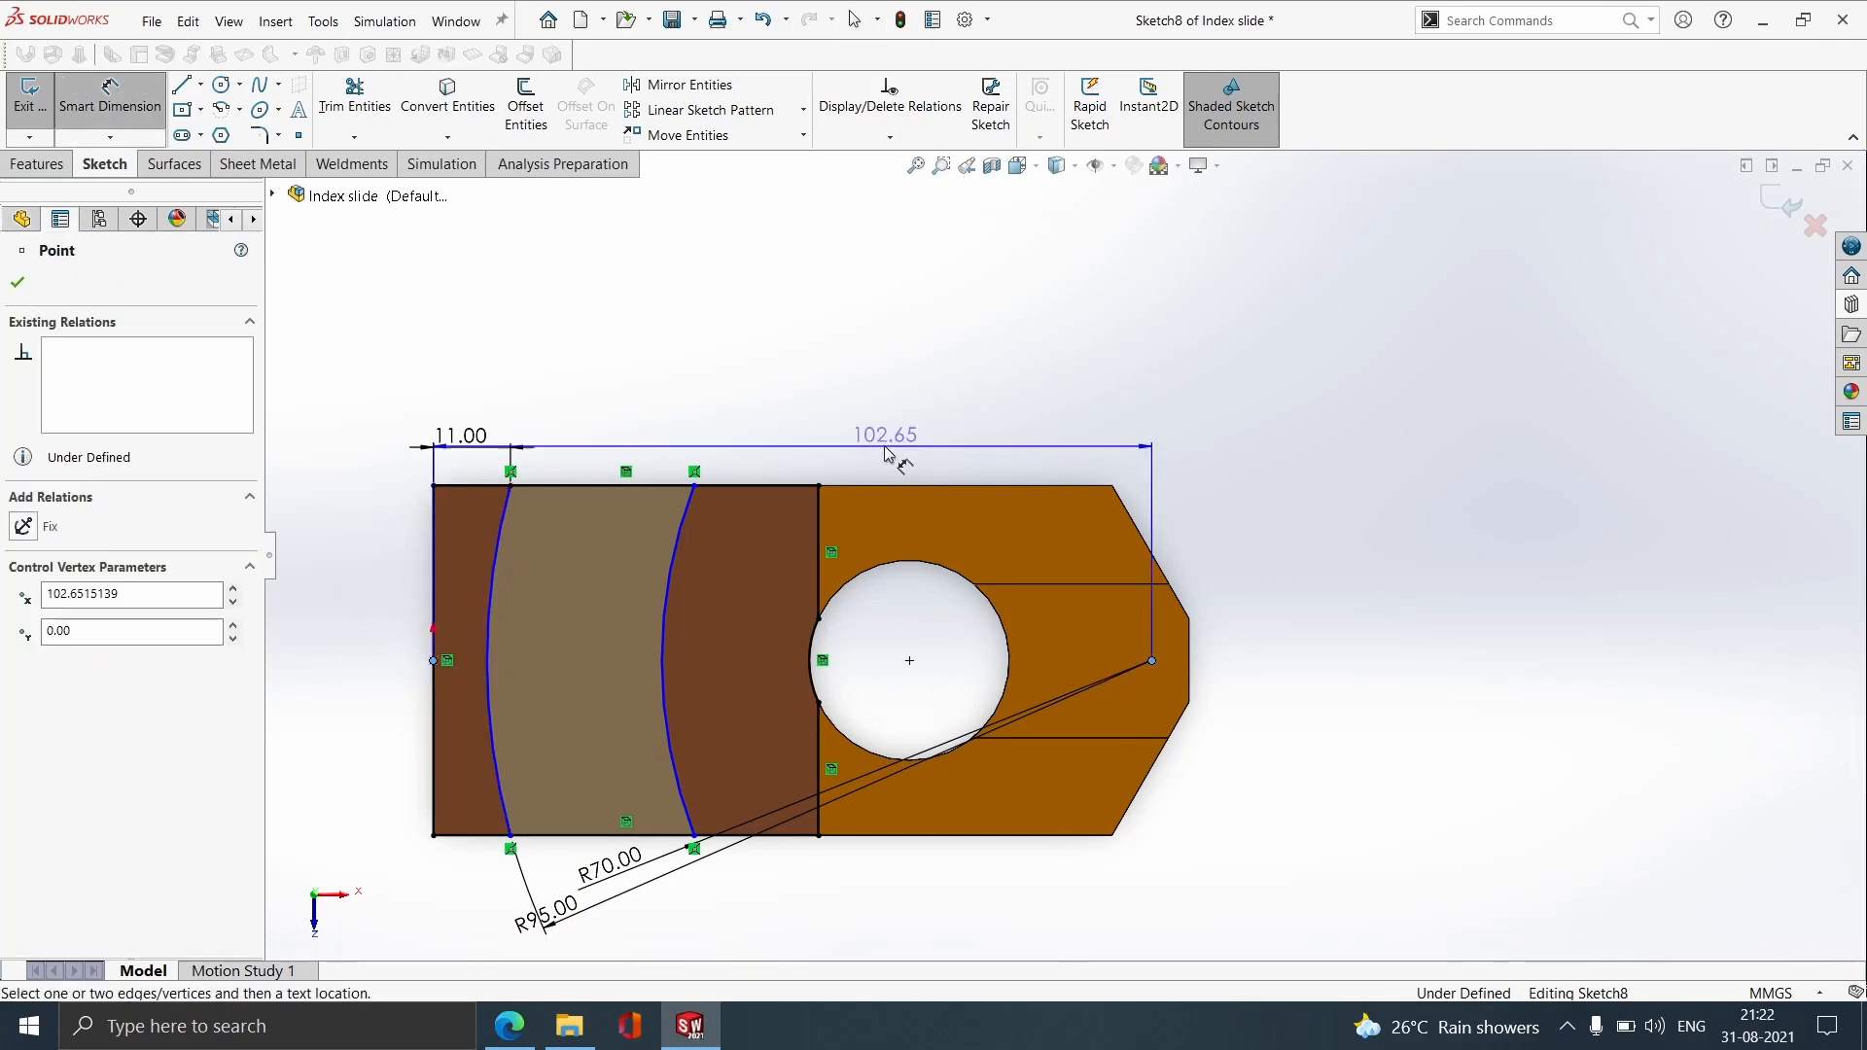
pyautogui.click(760, 373)
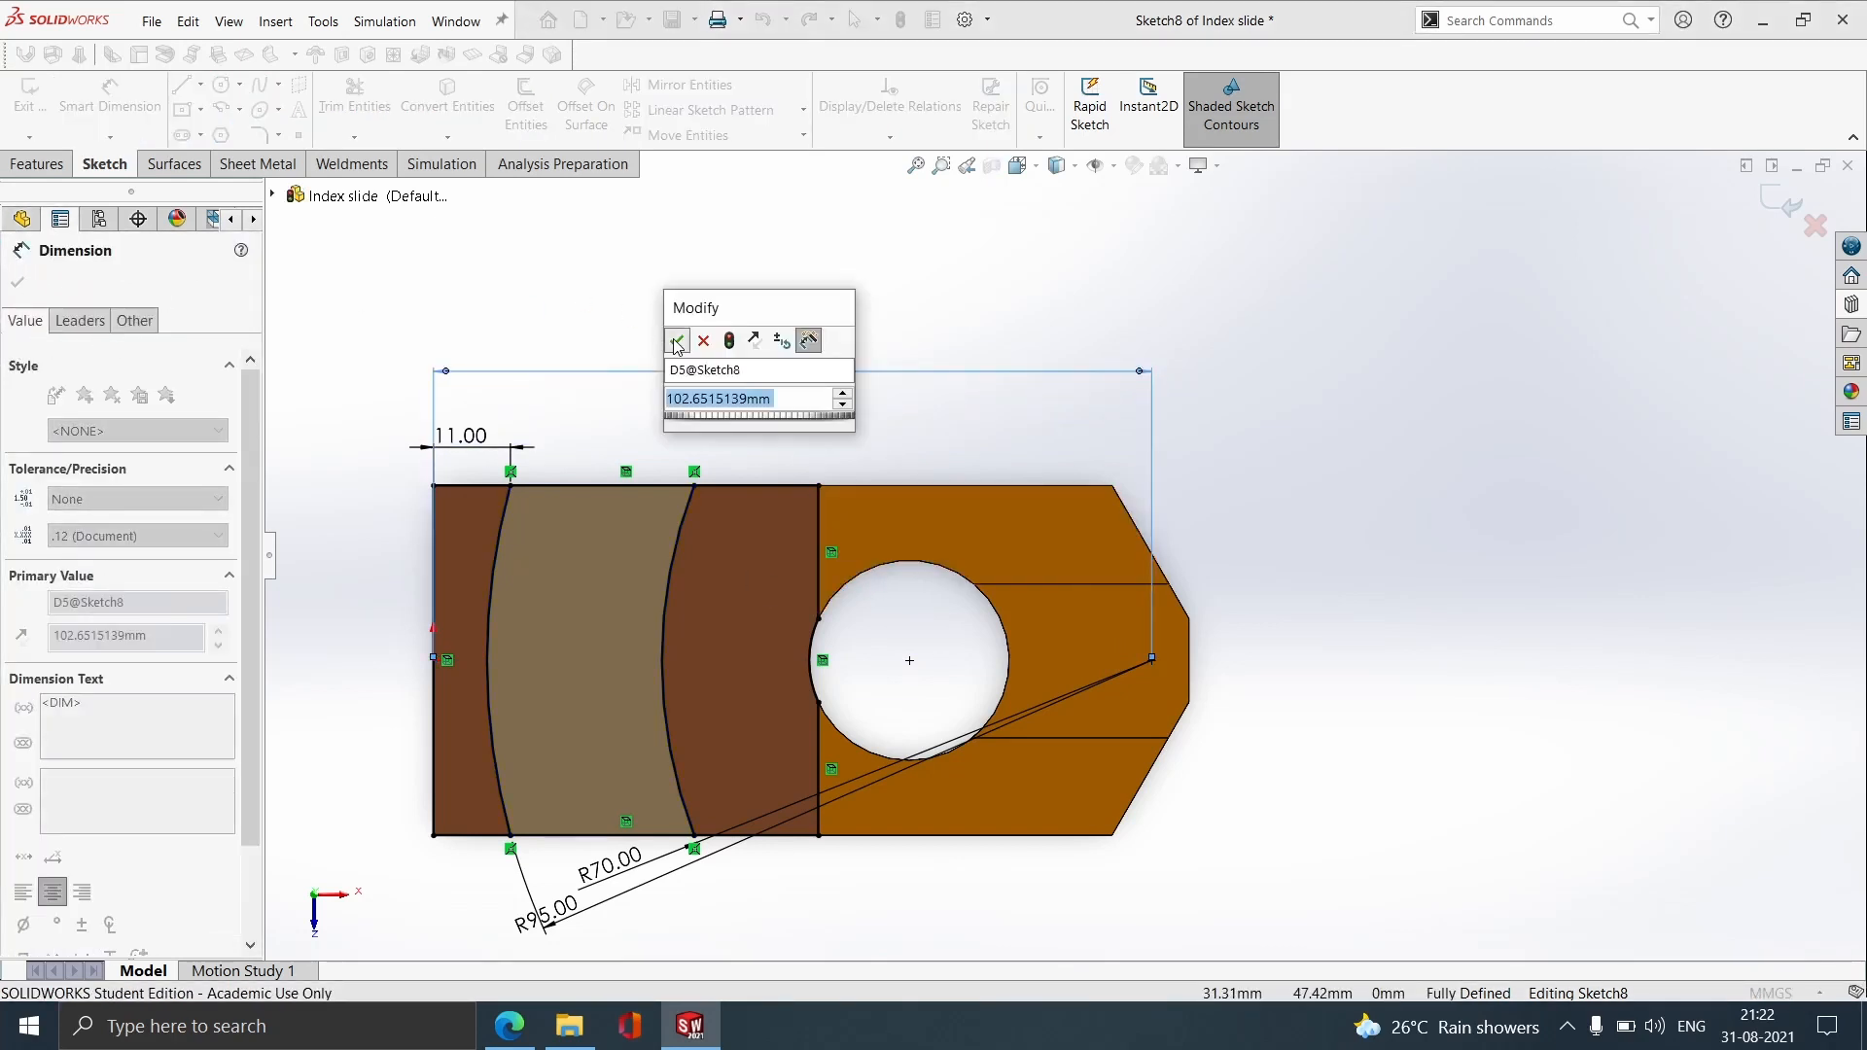
pyautogui.click(678, 342)
pyautogui.click(17, 282)
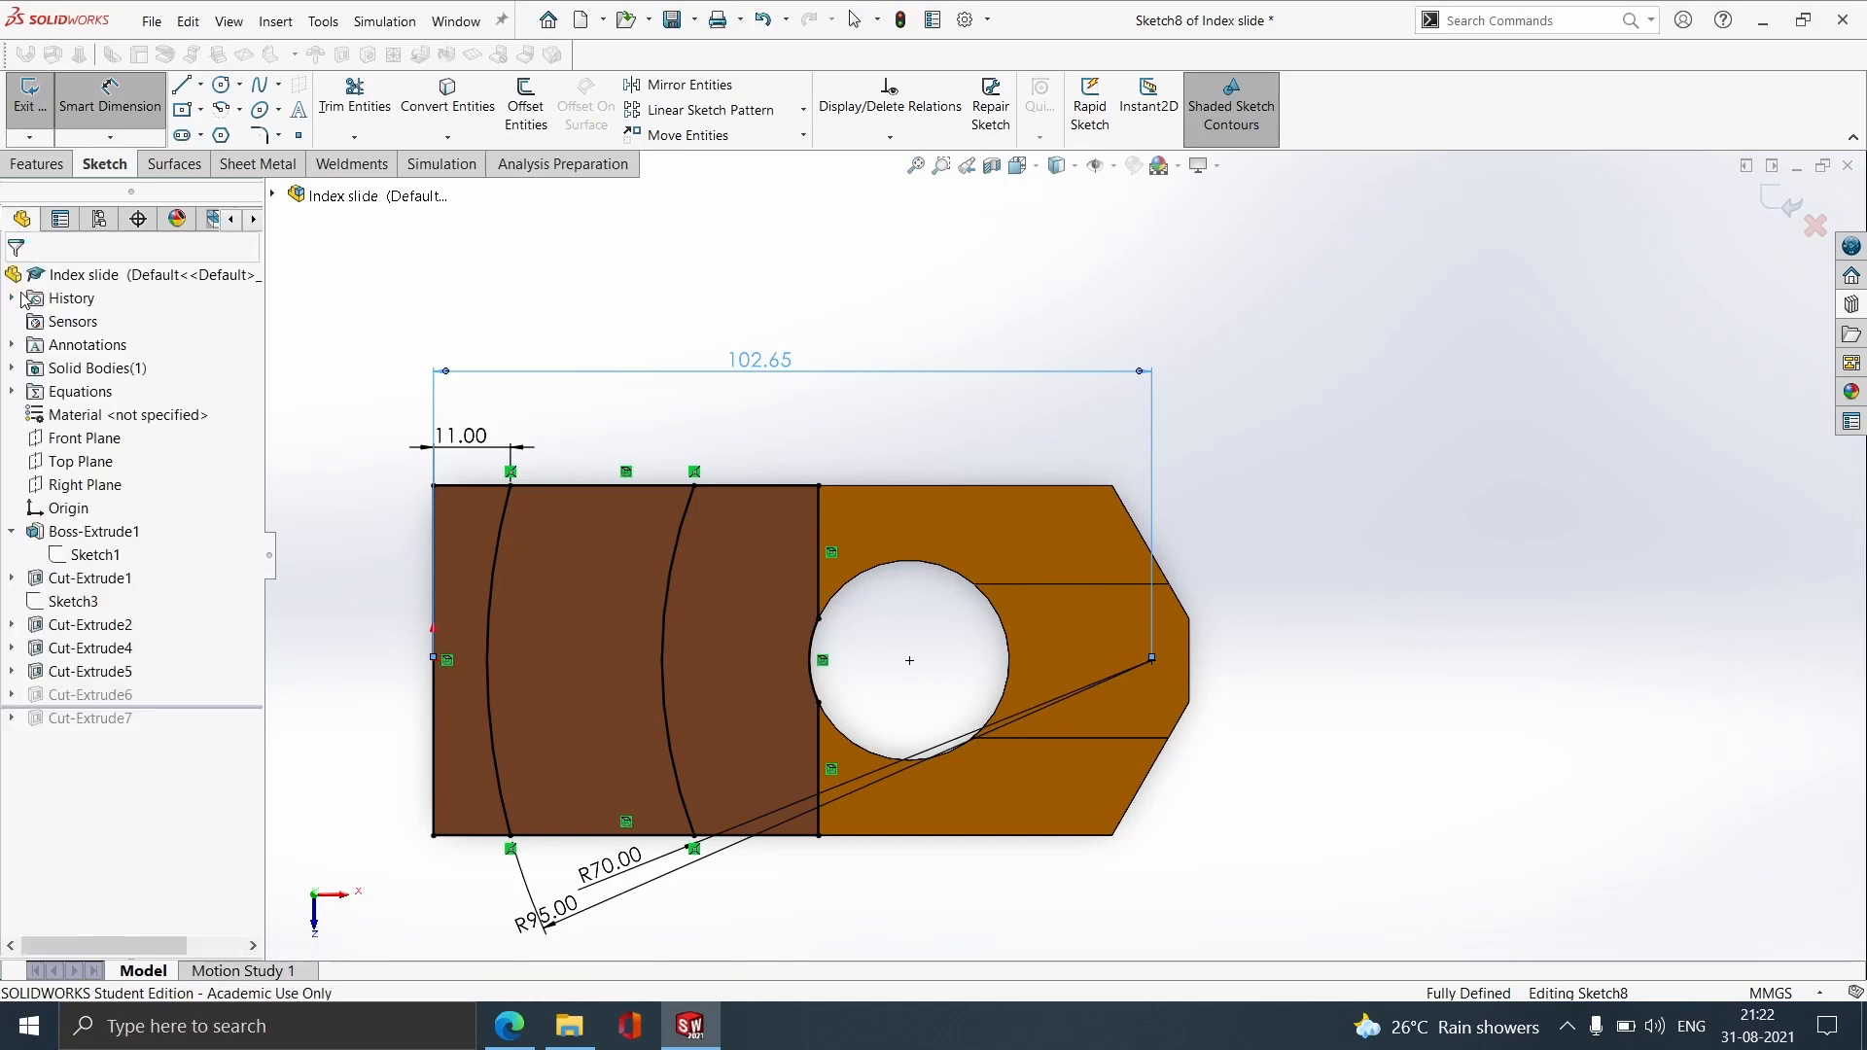
pyautogui.press('Escape')
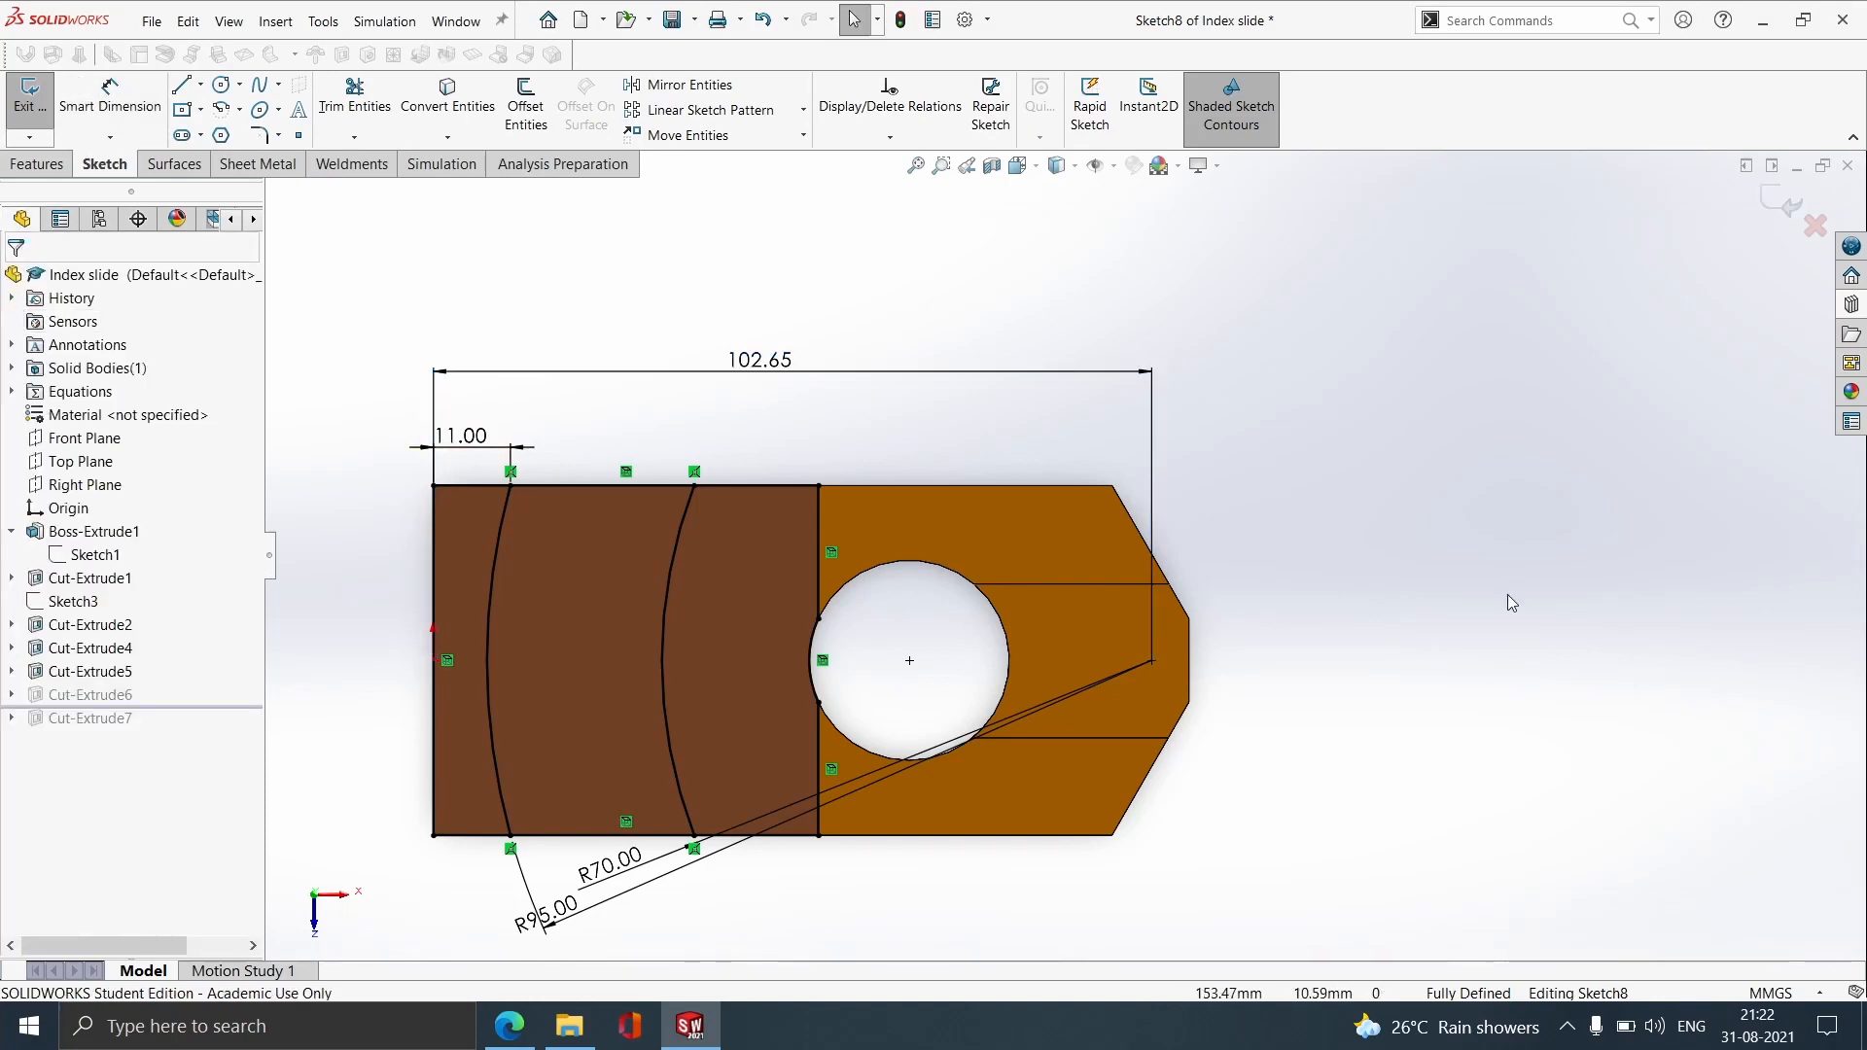
pyautogui.moveTo(1507, 594); pyautogui.dragTo(1471, 475, button='middle')
pyautogui.click(1804, 223)
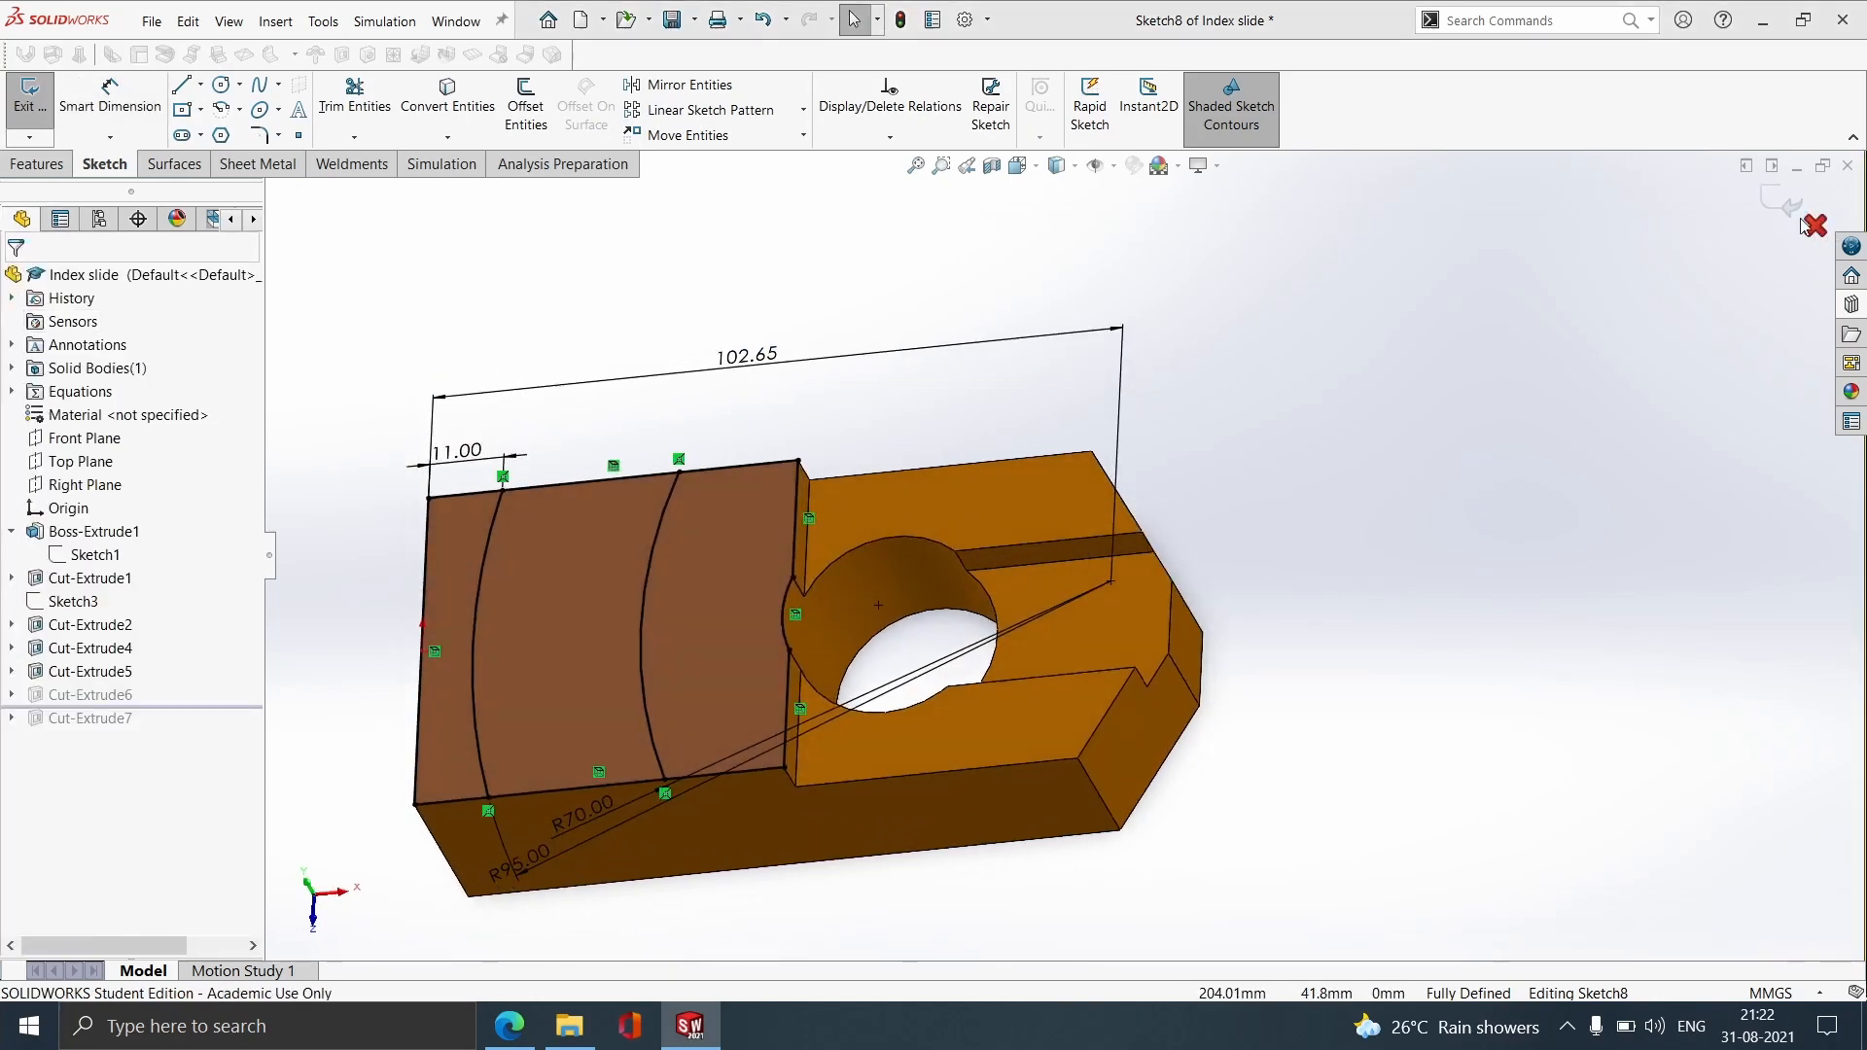
pyautogui.click(1115, 526)
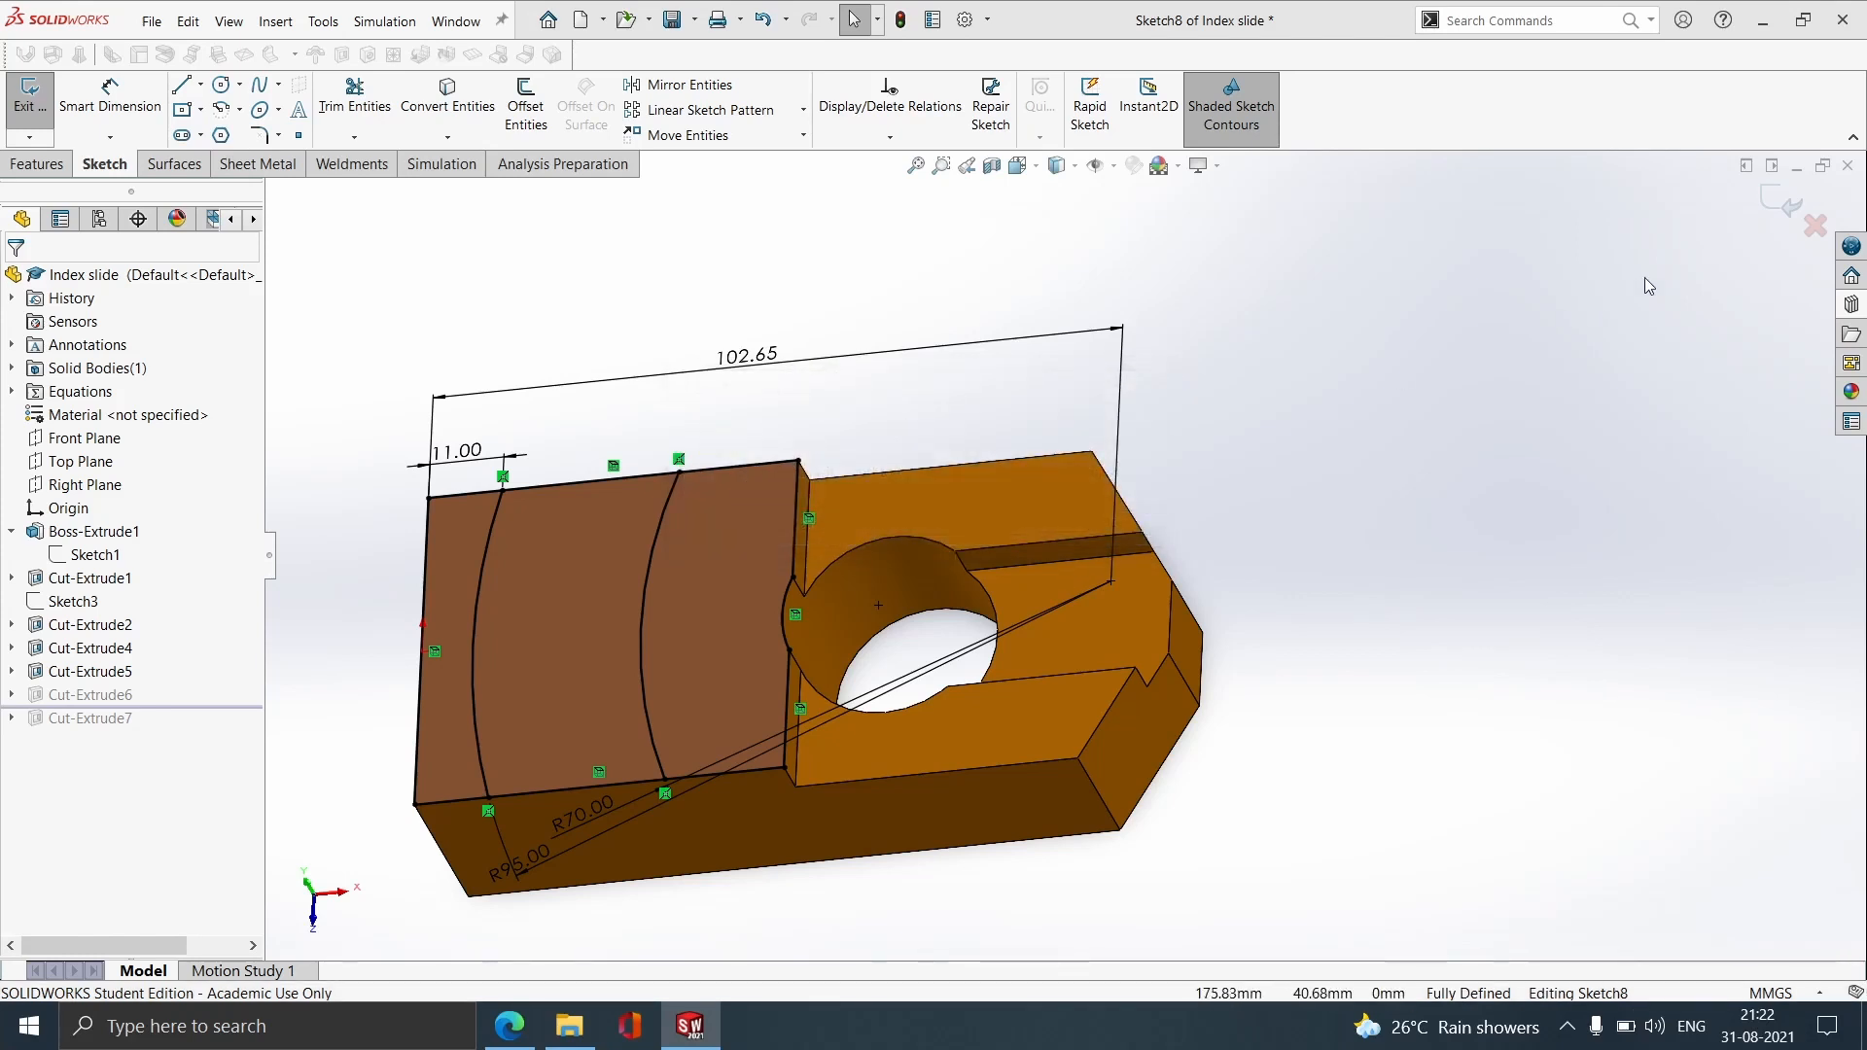
# Step: Review the curved slot's cut settings in Cut-Extrude6 and close them without changes
pyautogui.click(90, 693)
pyautogui.click(107, 644)
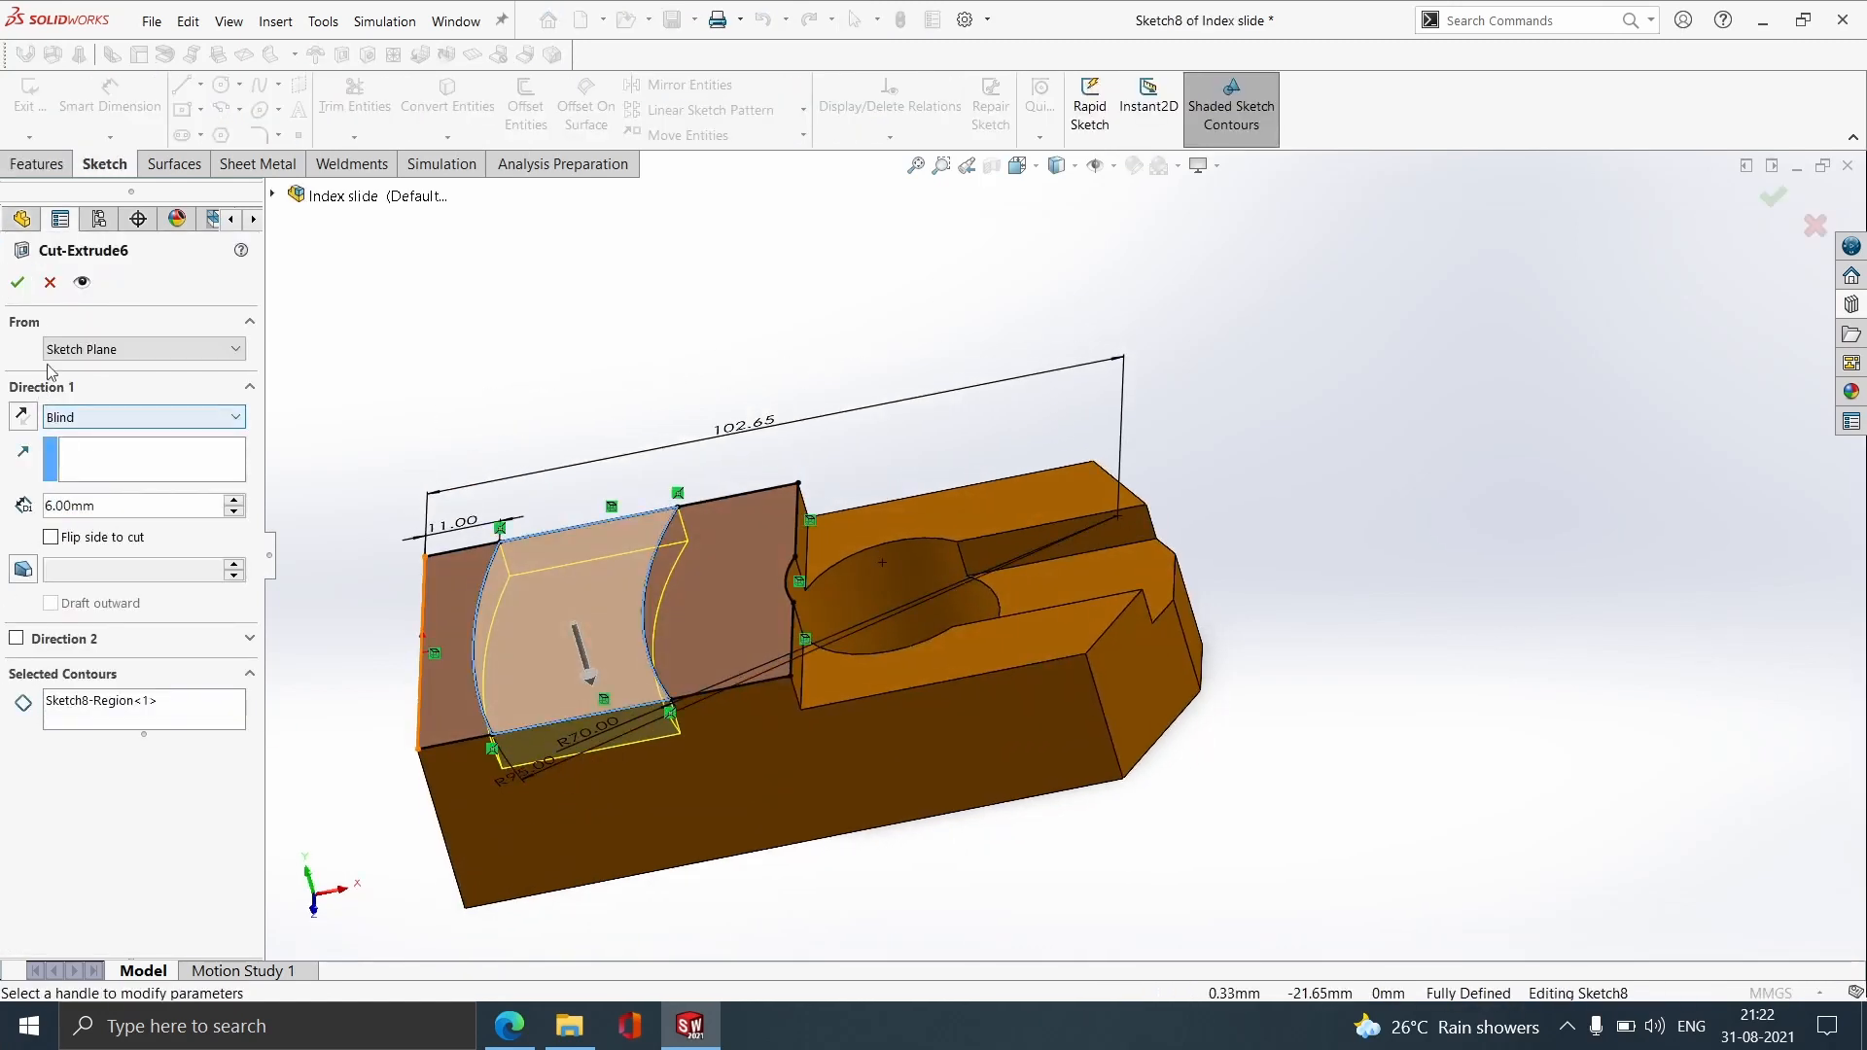
pyautogui.click(62, 281)
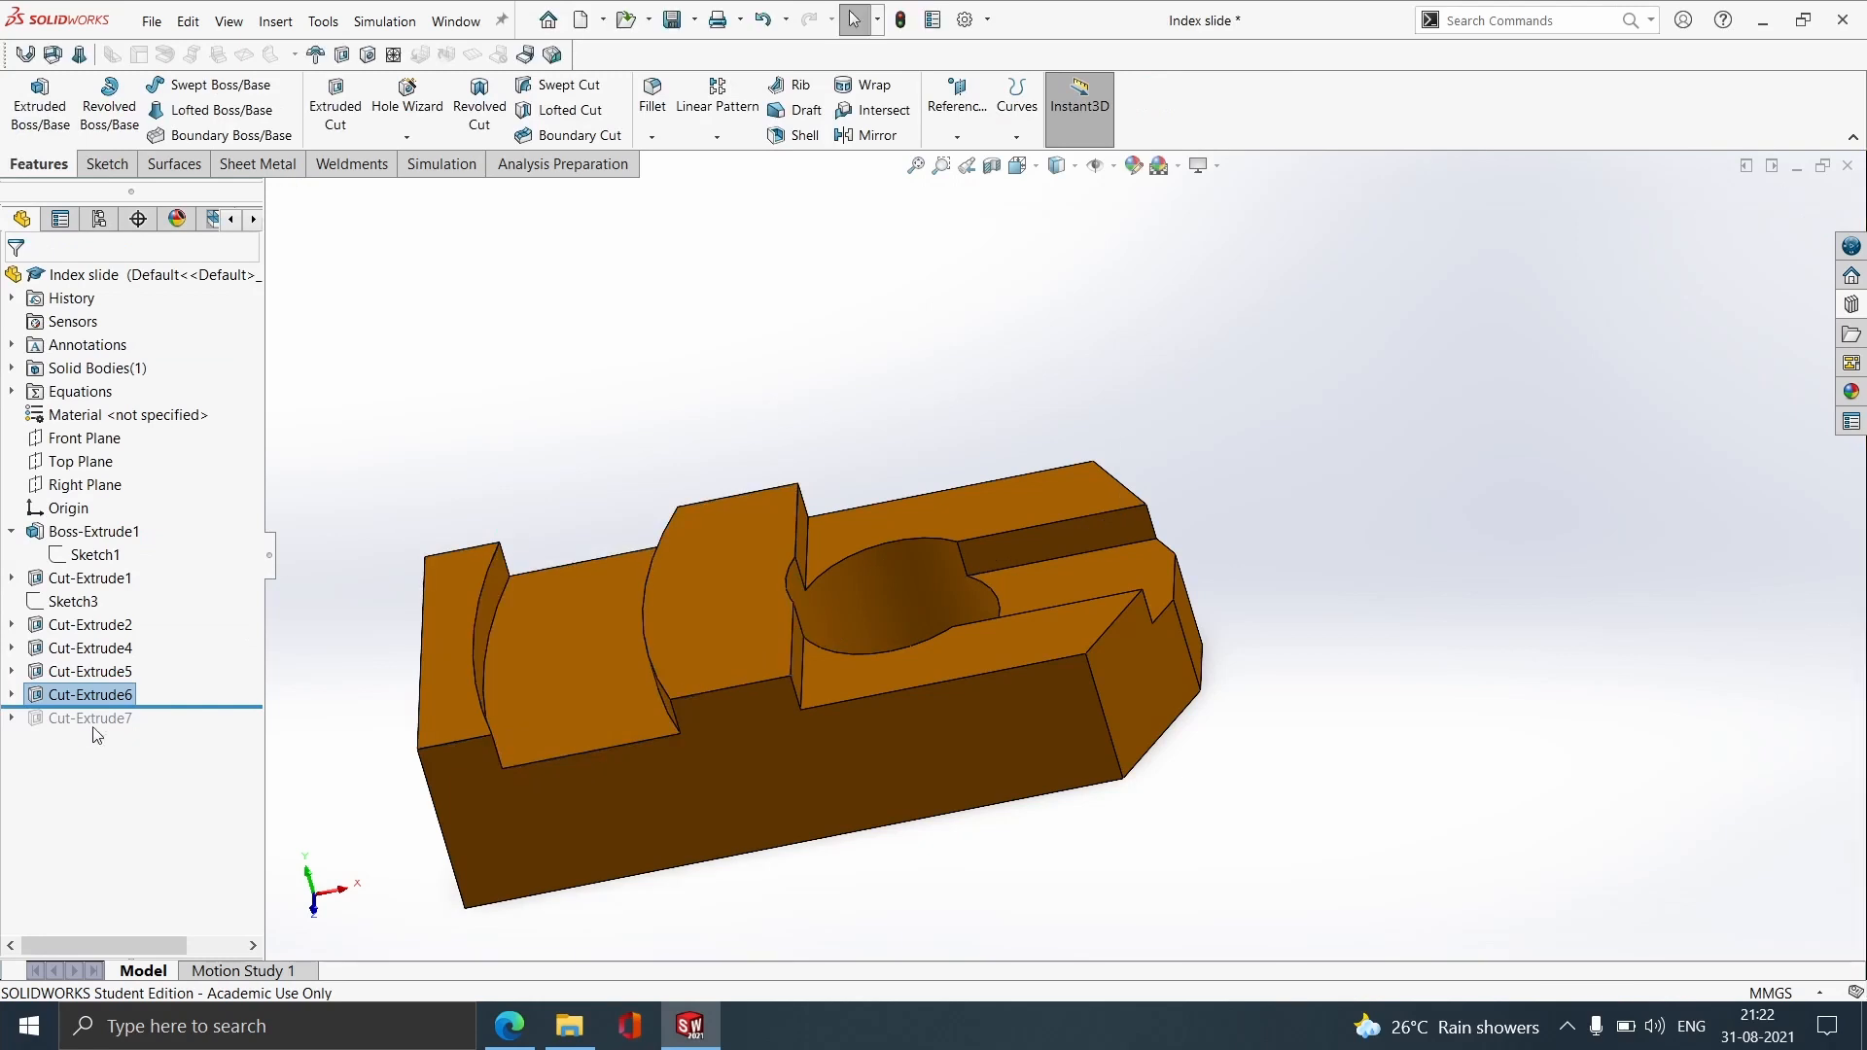
# Step: Roll the feature history forward past Cut-Extrude7, review the dimensions in its two-hole sketch, and exit the sketch
pyautogui.moveTo(144, 702); pyautogui.dragTo(137, 729)
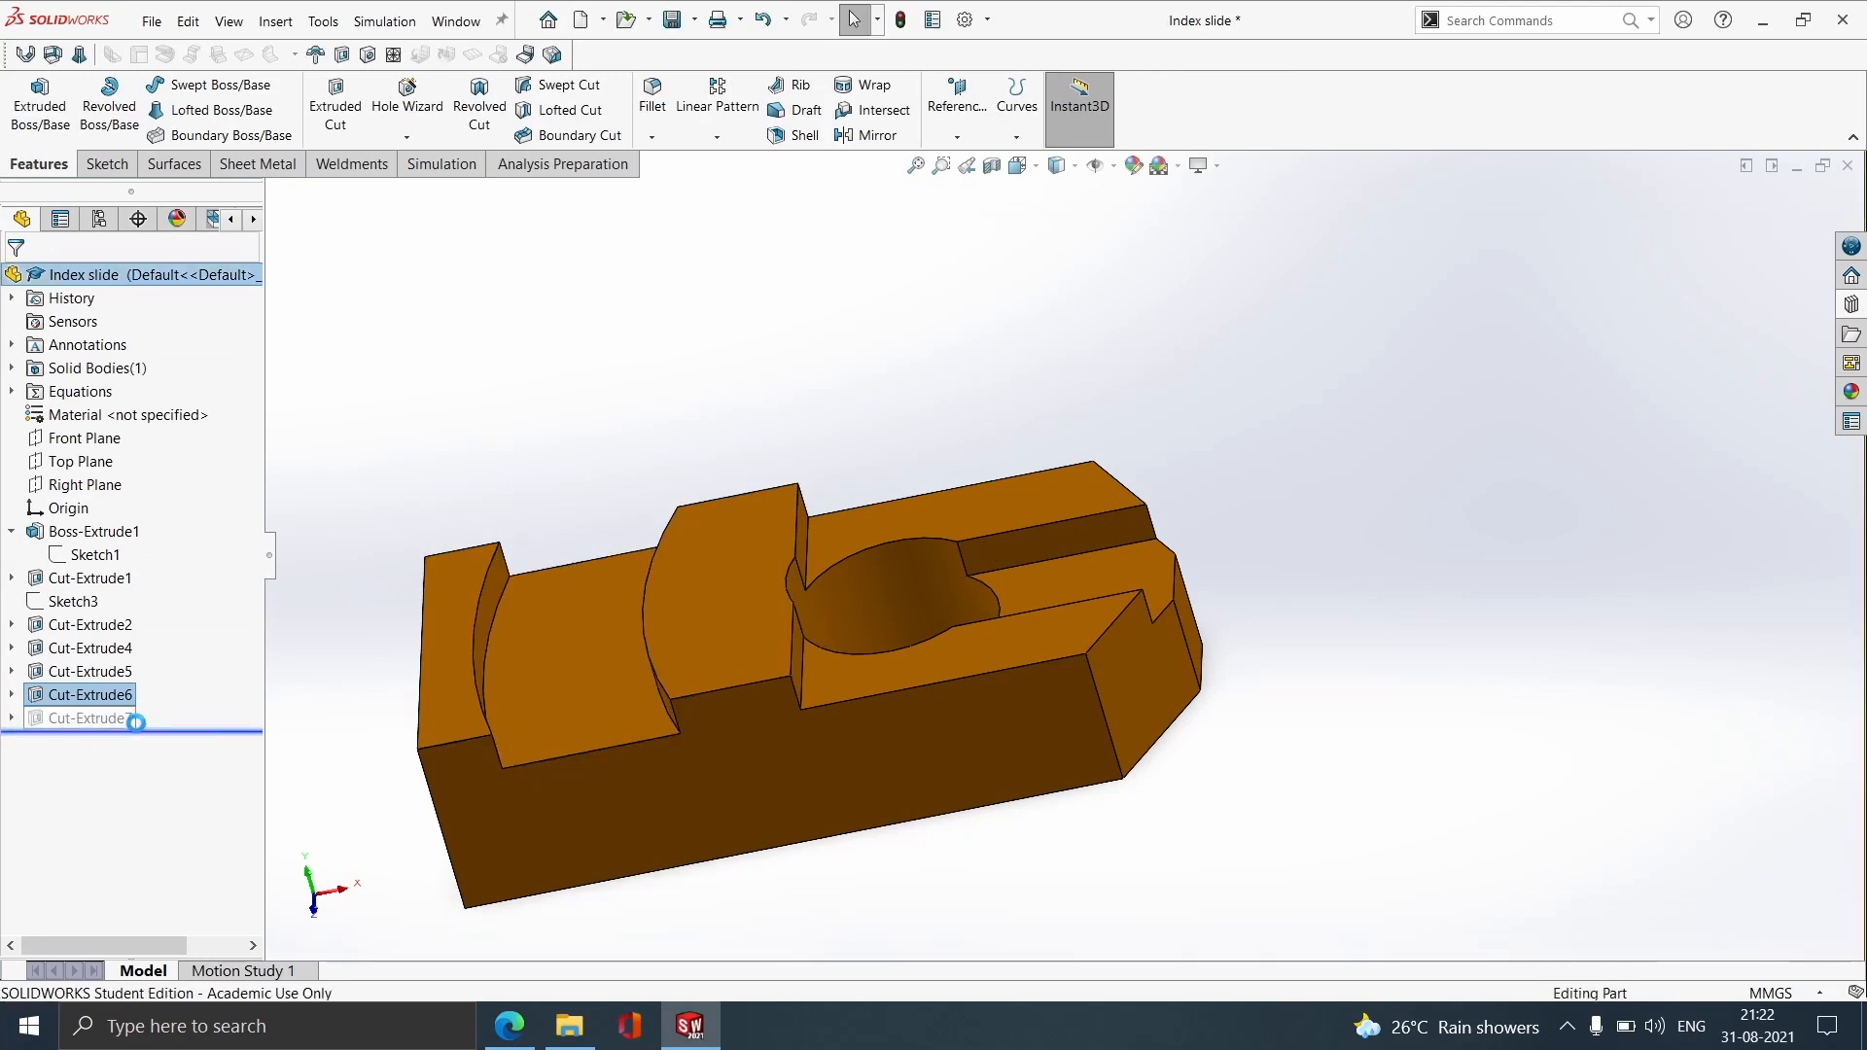
pyautogui.moveTo(735, 820); pyautogui.dragTo(718, 852, button='middle')
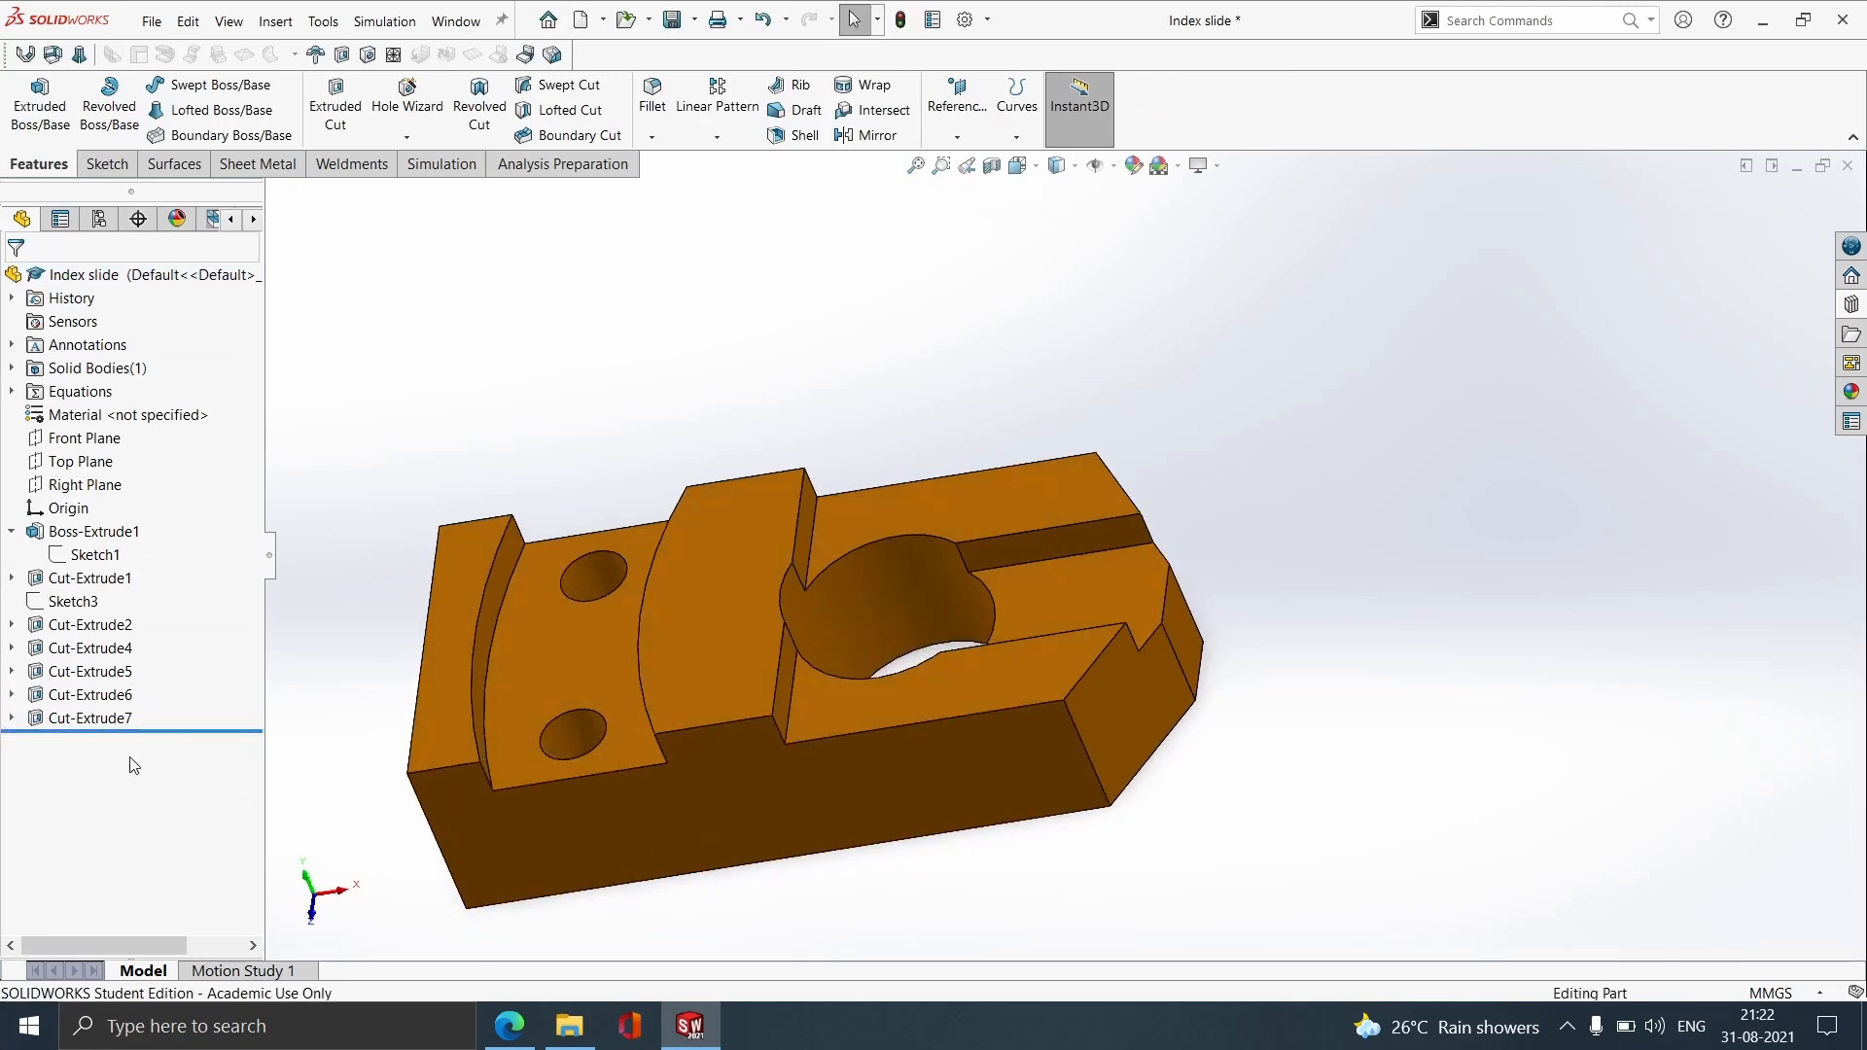
pyautogui.click(115, 720)
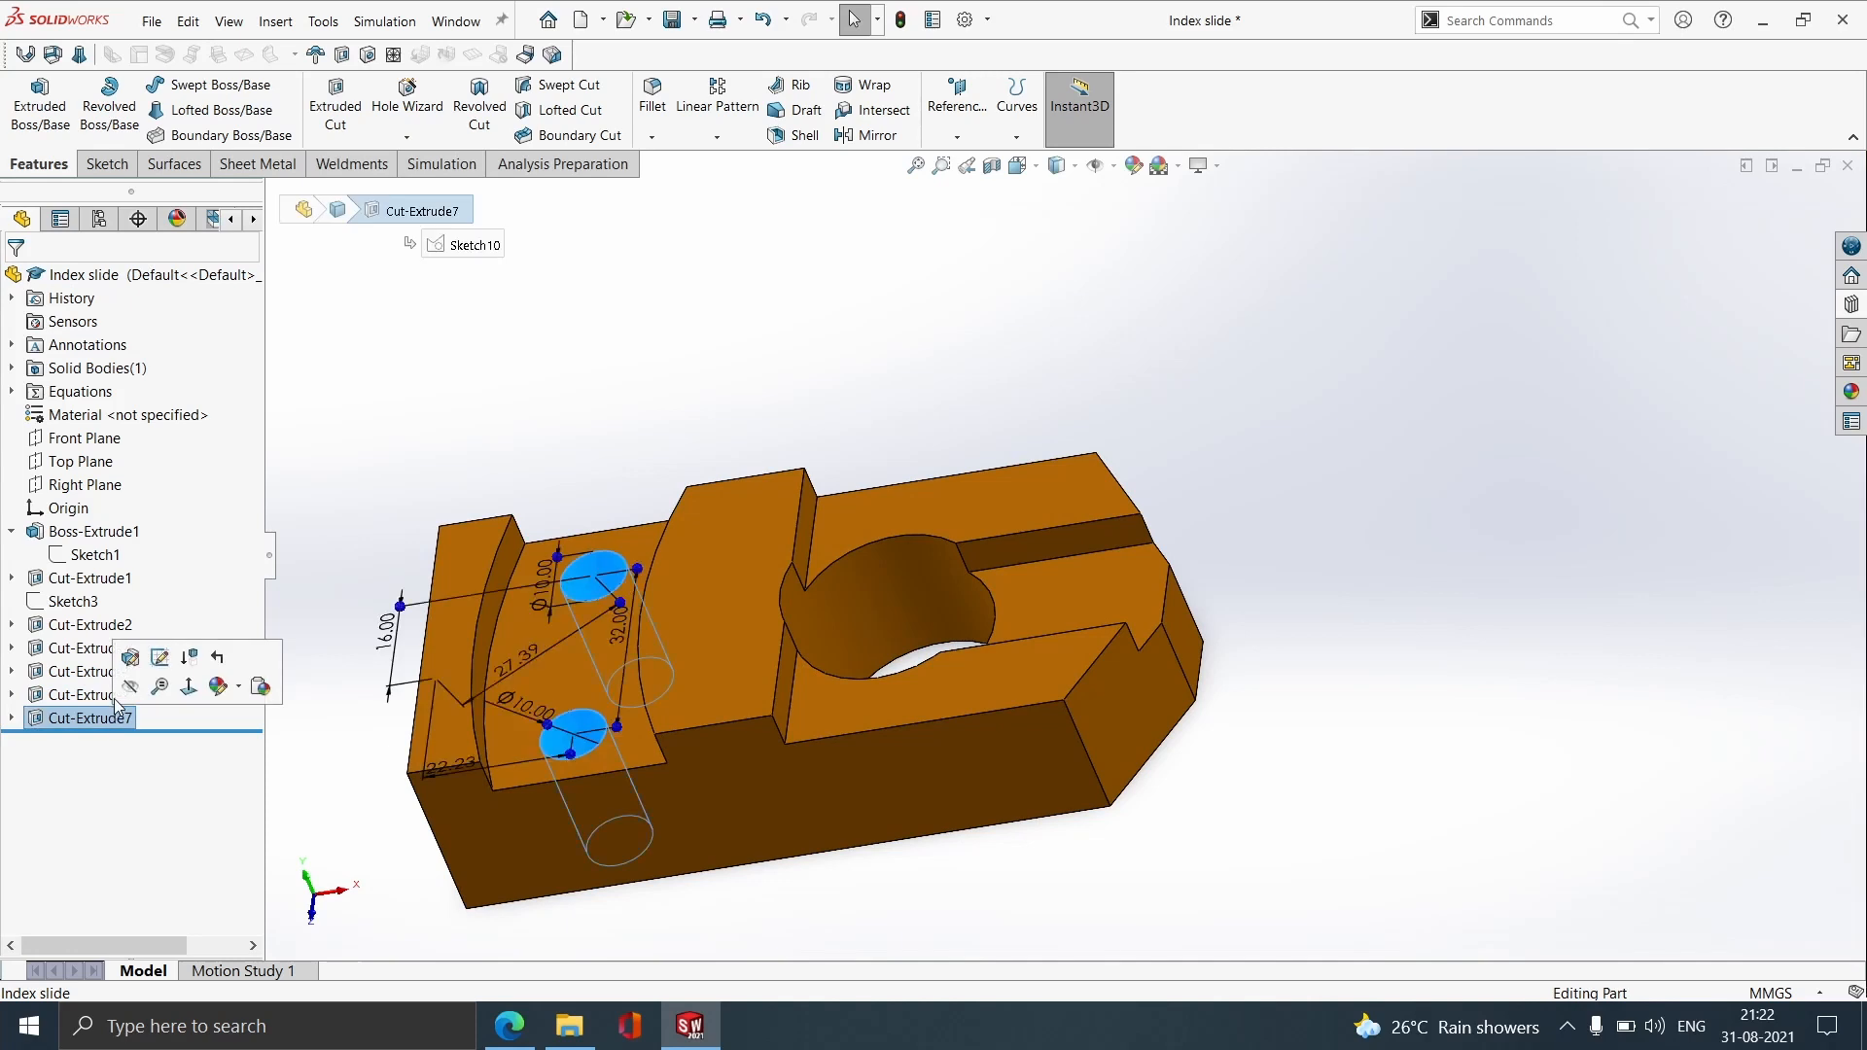
pyautogui.click(157, 660)
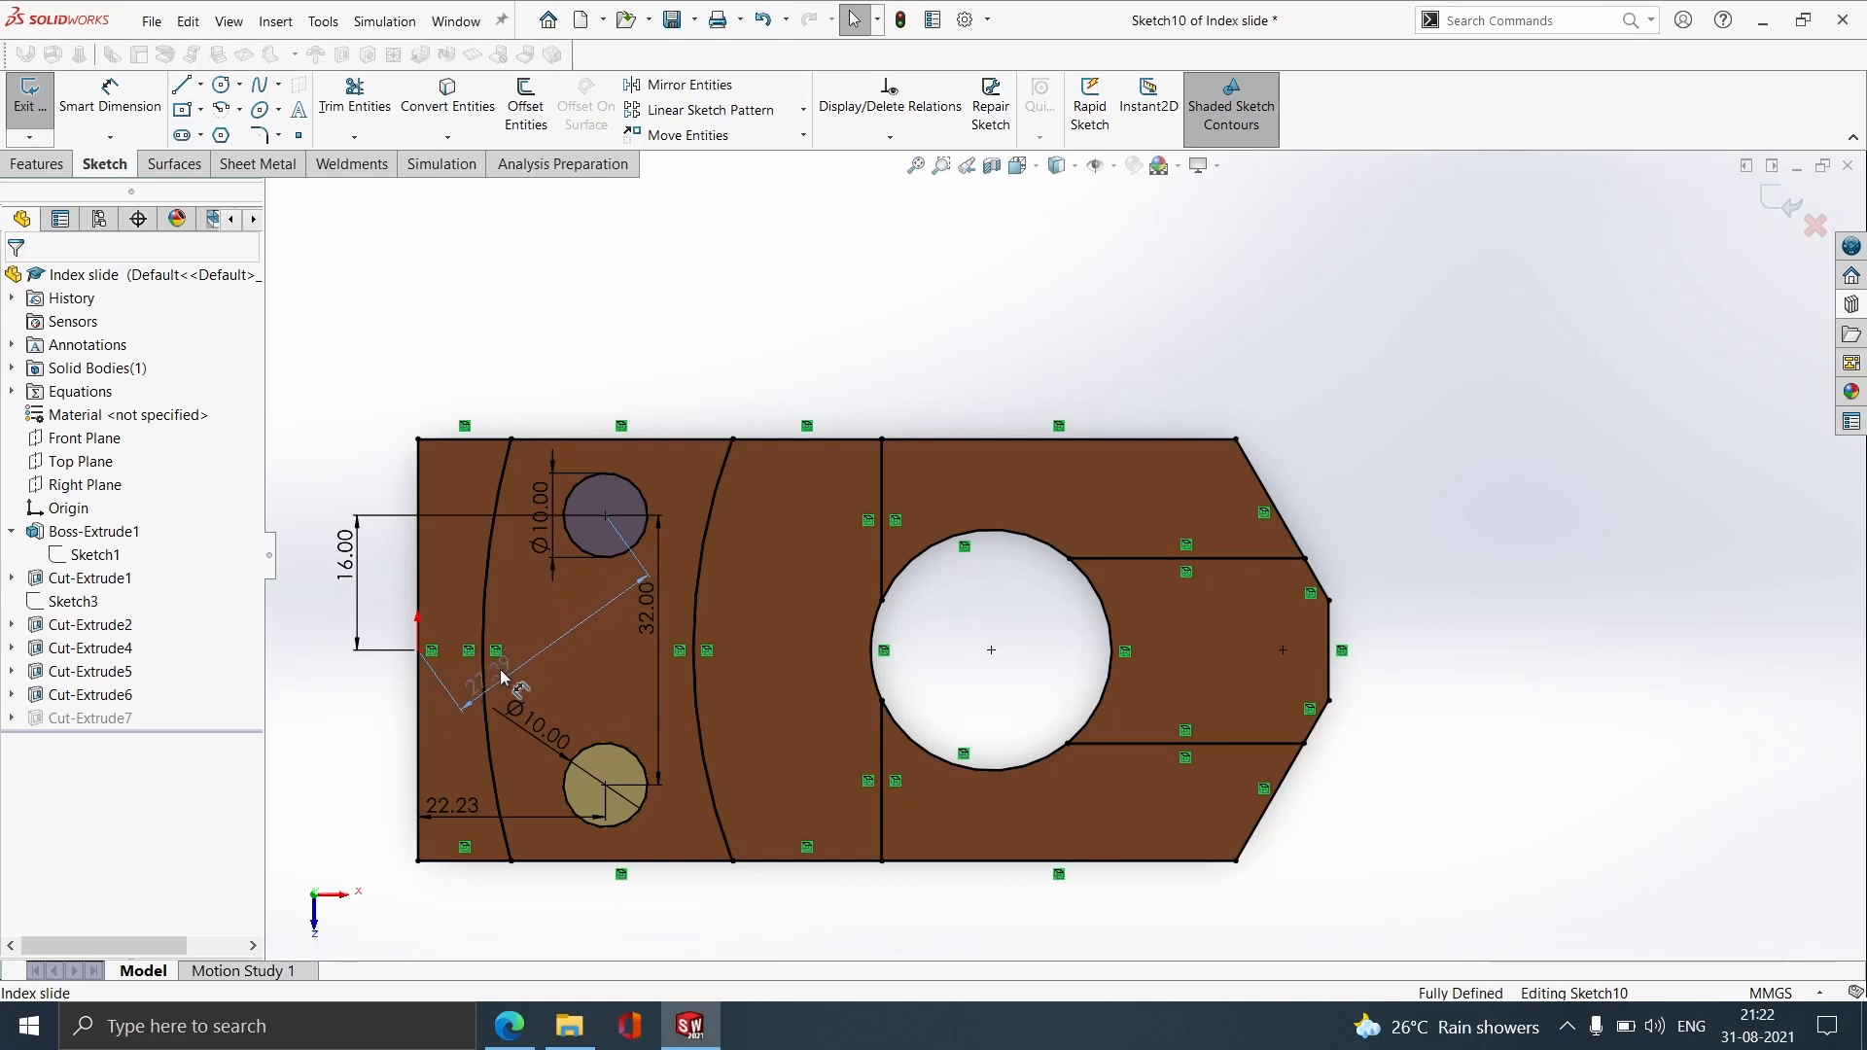
pyautogui.click(498, 667)
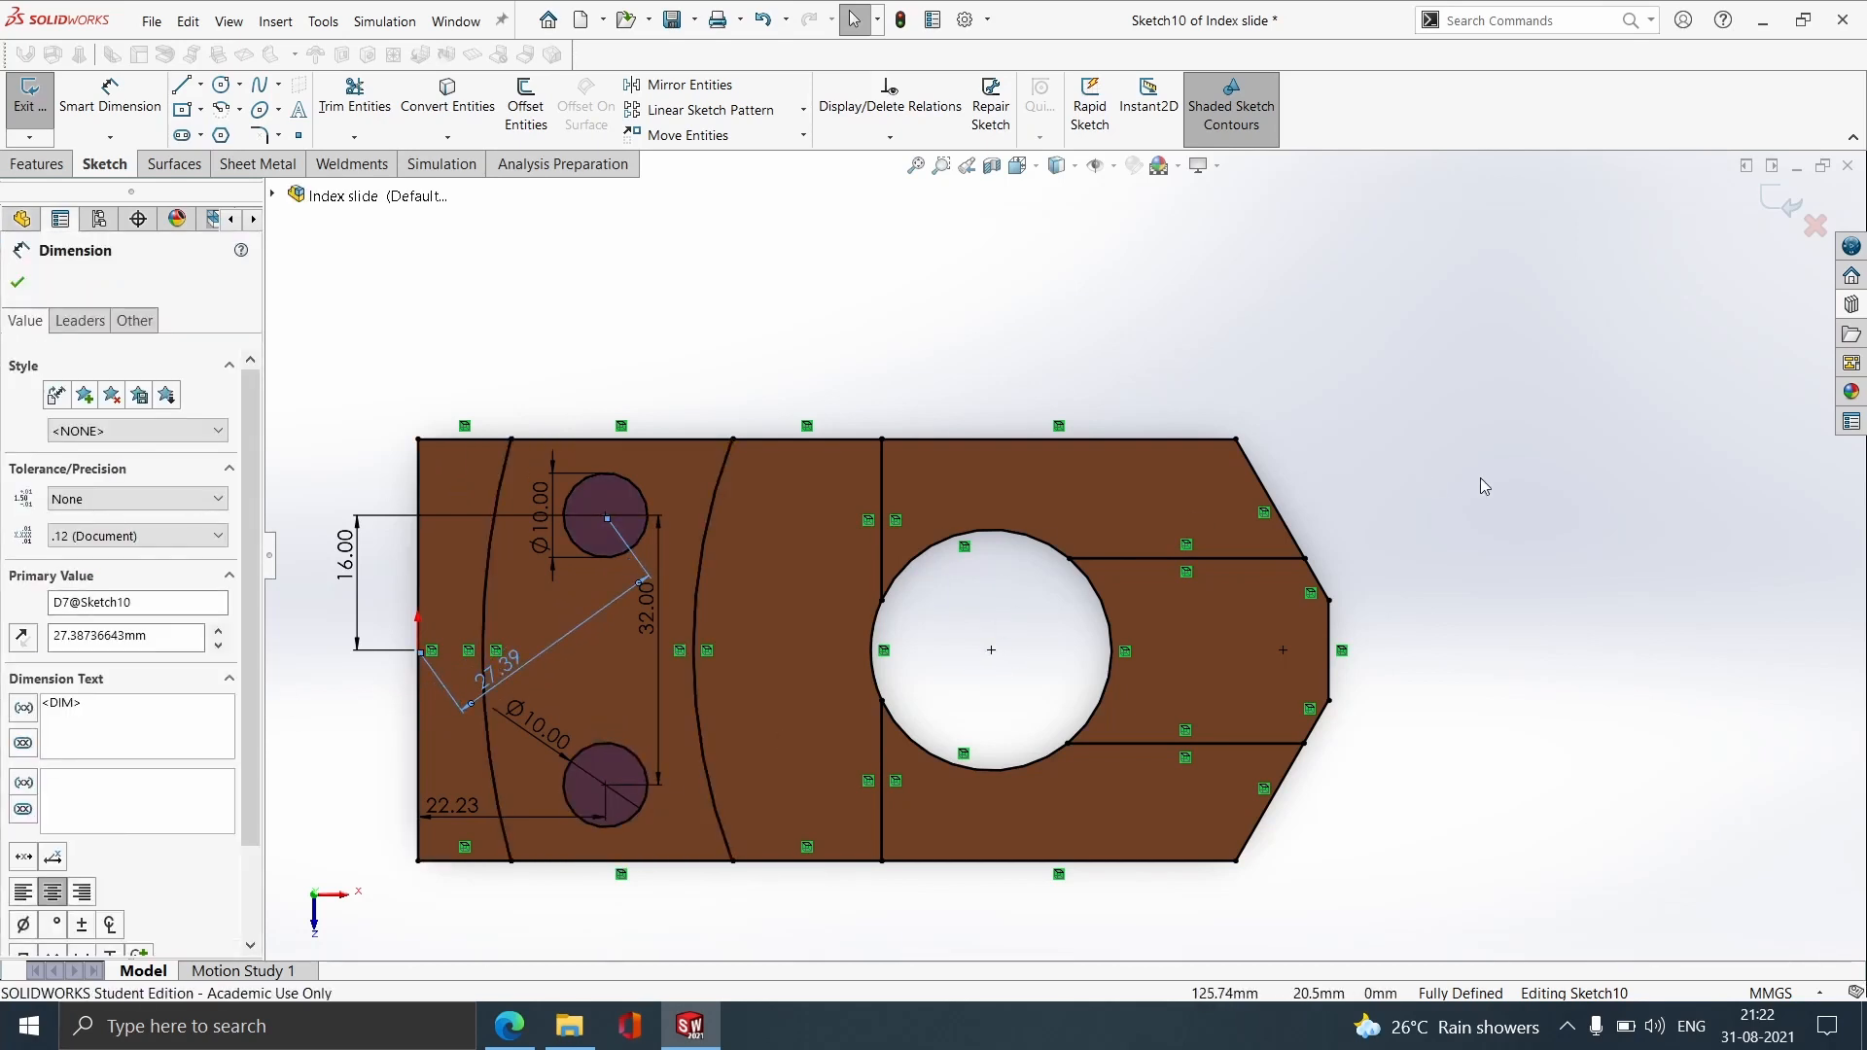
pyautogui.click(1783, 206)
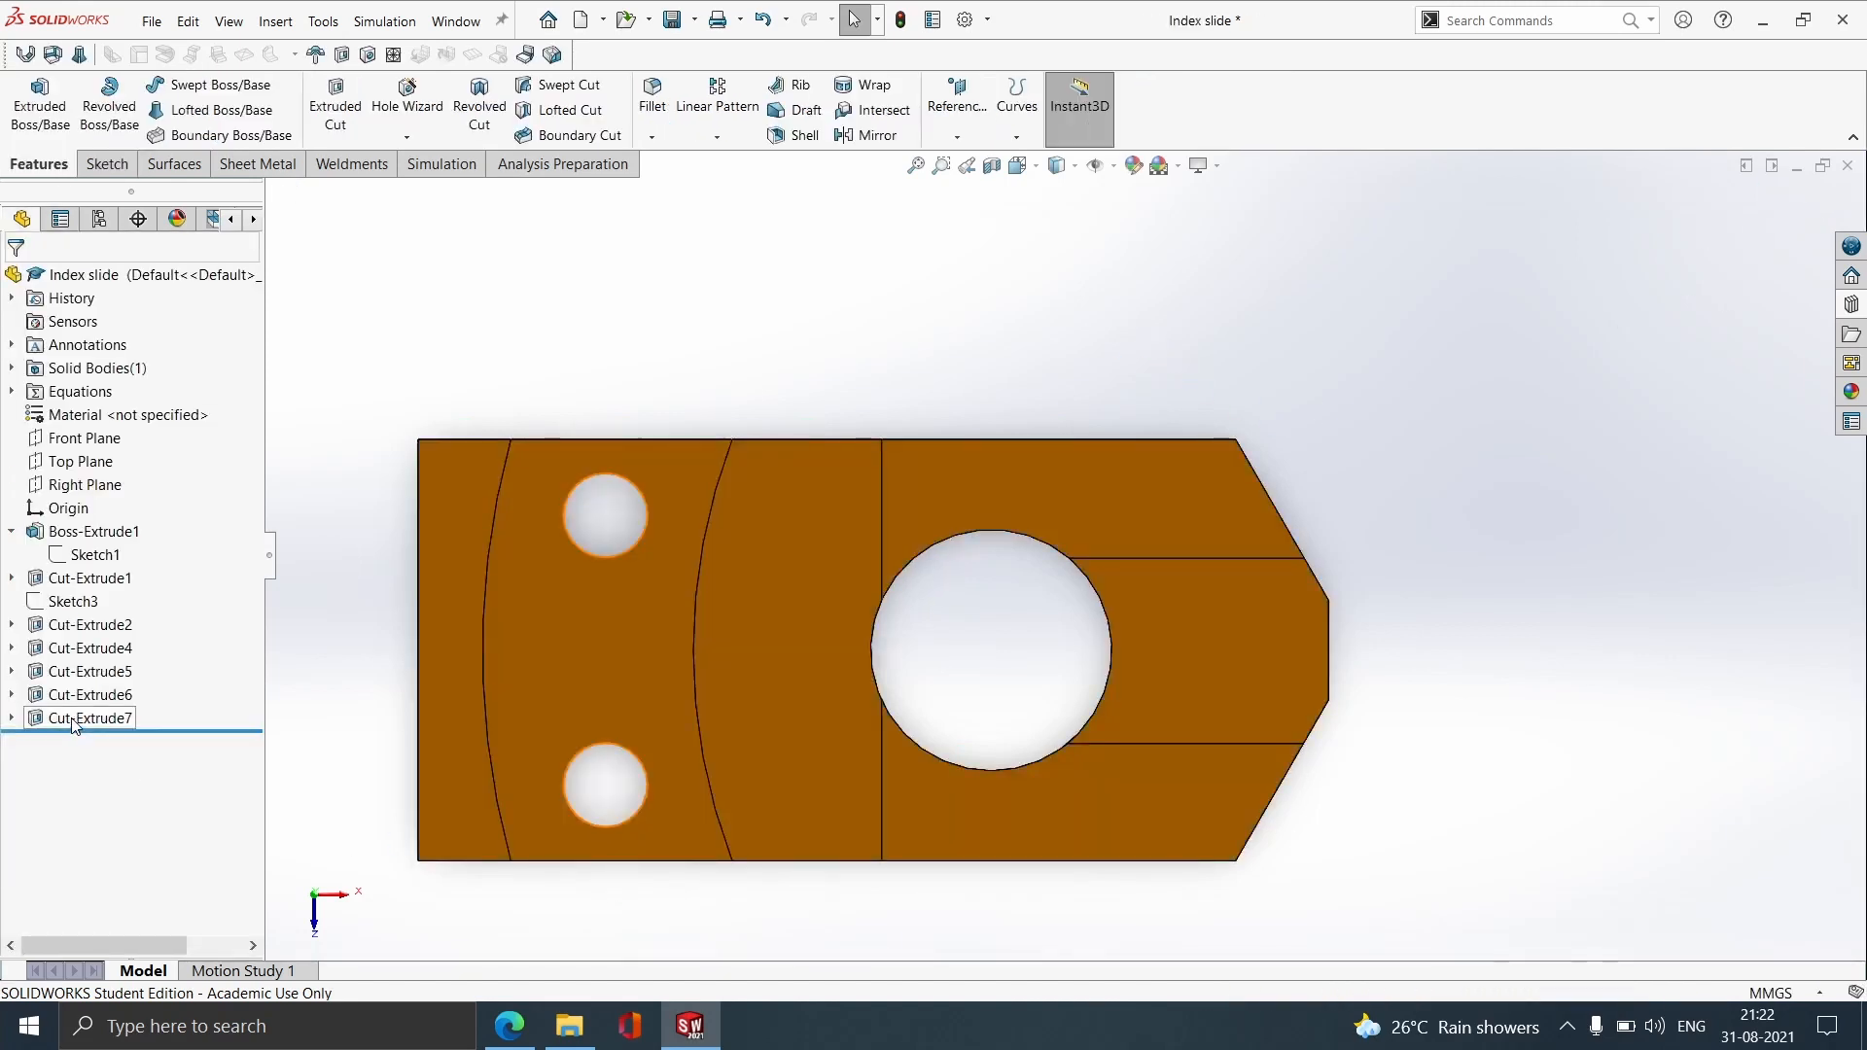
# Step: Review the end condition and selected contours of the two-hole cut Cut-Extrude7, and close its settings
pyautogui.click(73, 721)
pyautogui.click(88, 662)
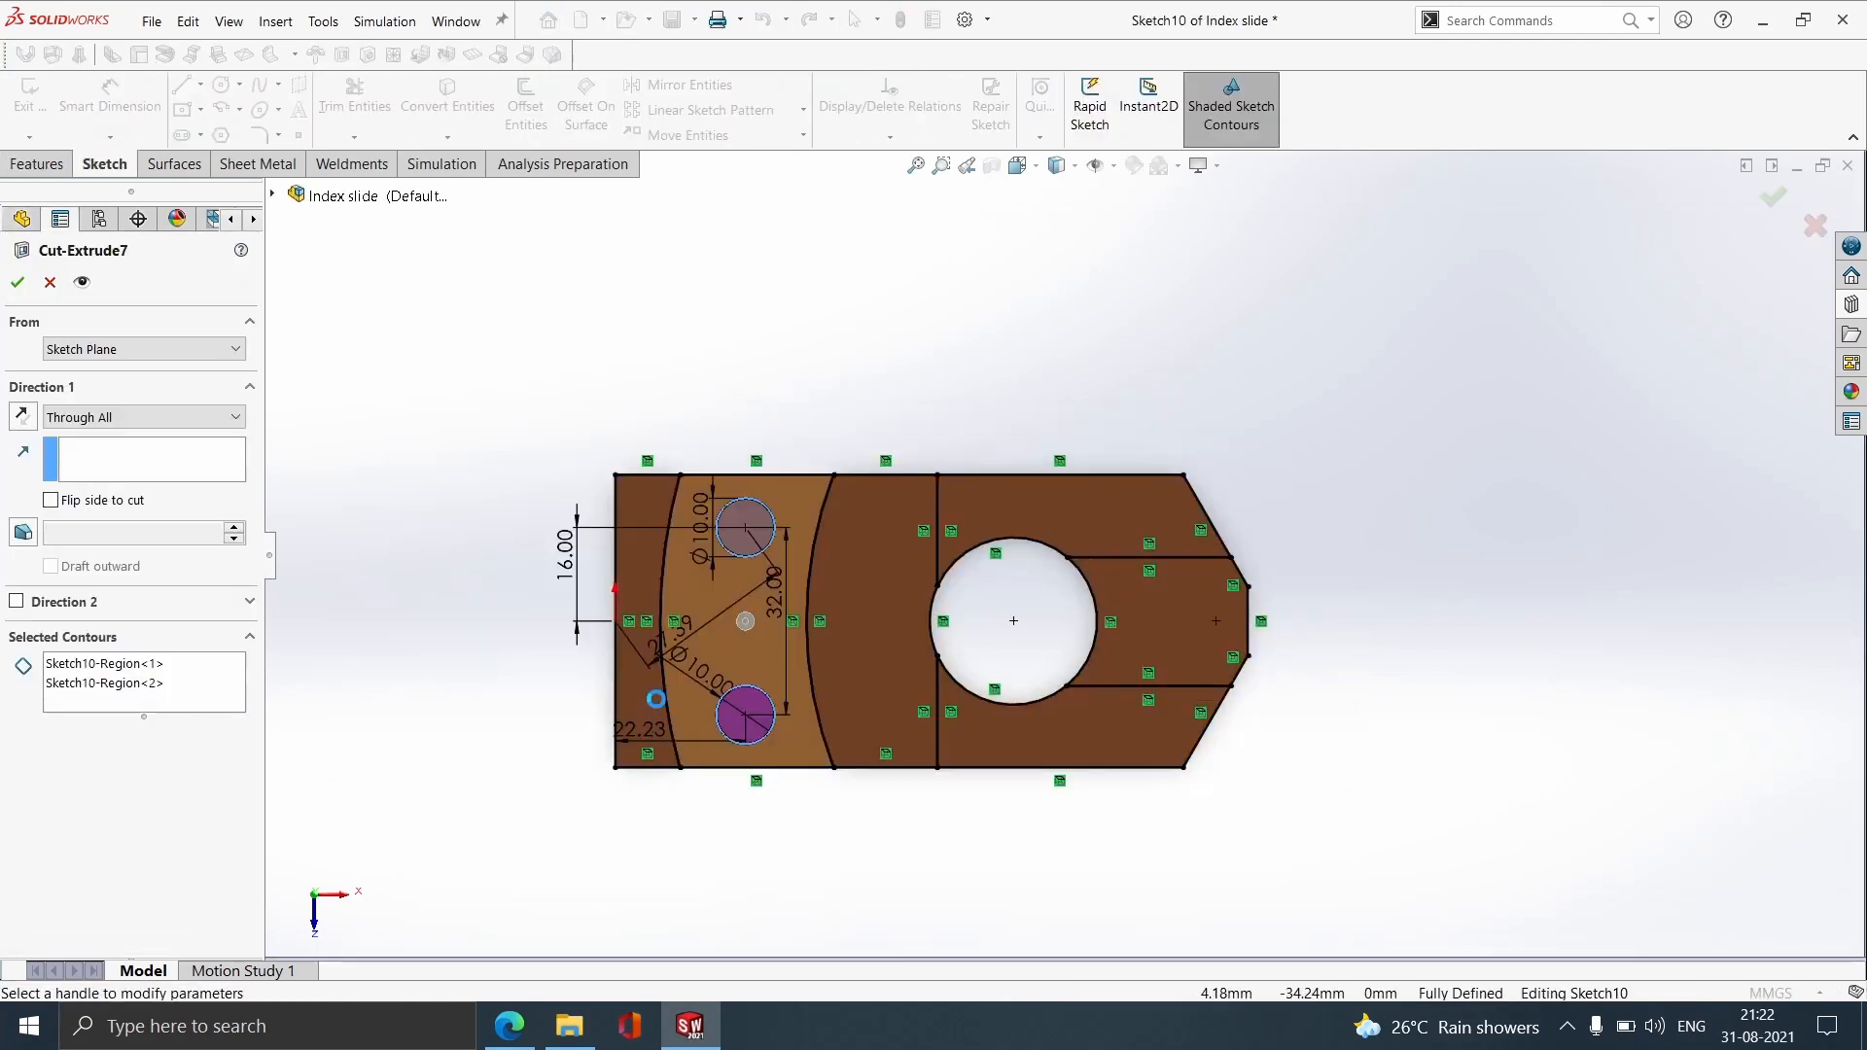
pyautogui.moveTo(646, 808)
pyautogui.mouseDown(button='middle')
pyautogui.moveTo(762, 812)
pyautogui.moveTo(765, 754)
pyautogui.mouseUp(button='middle')
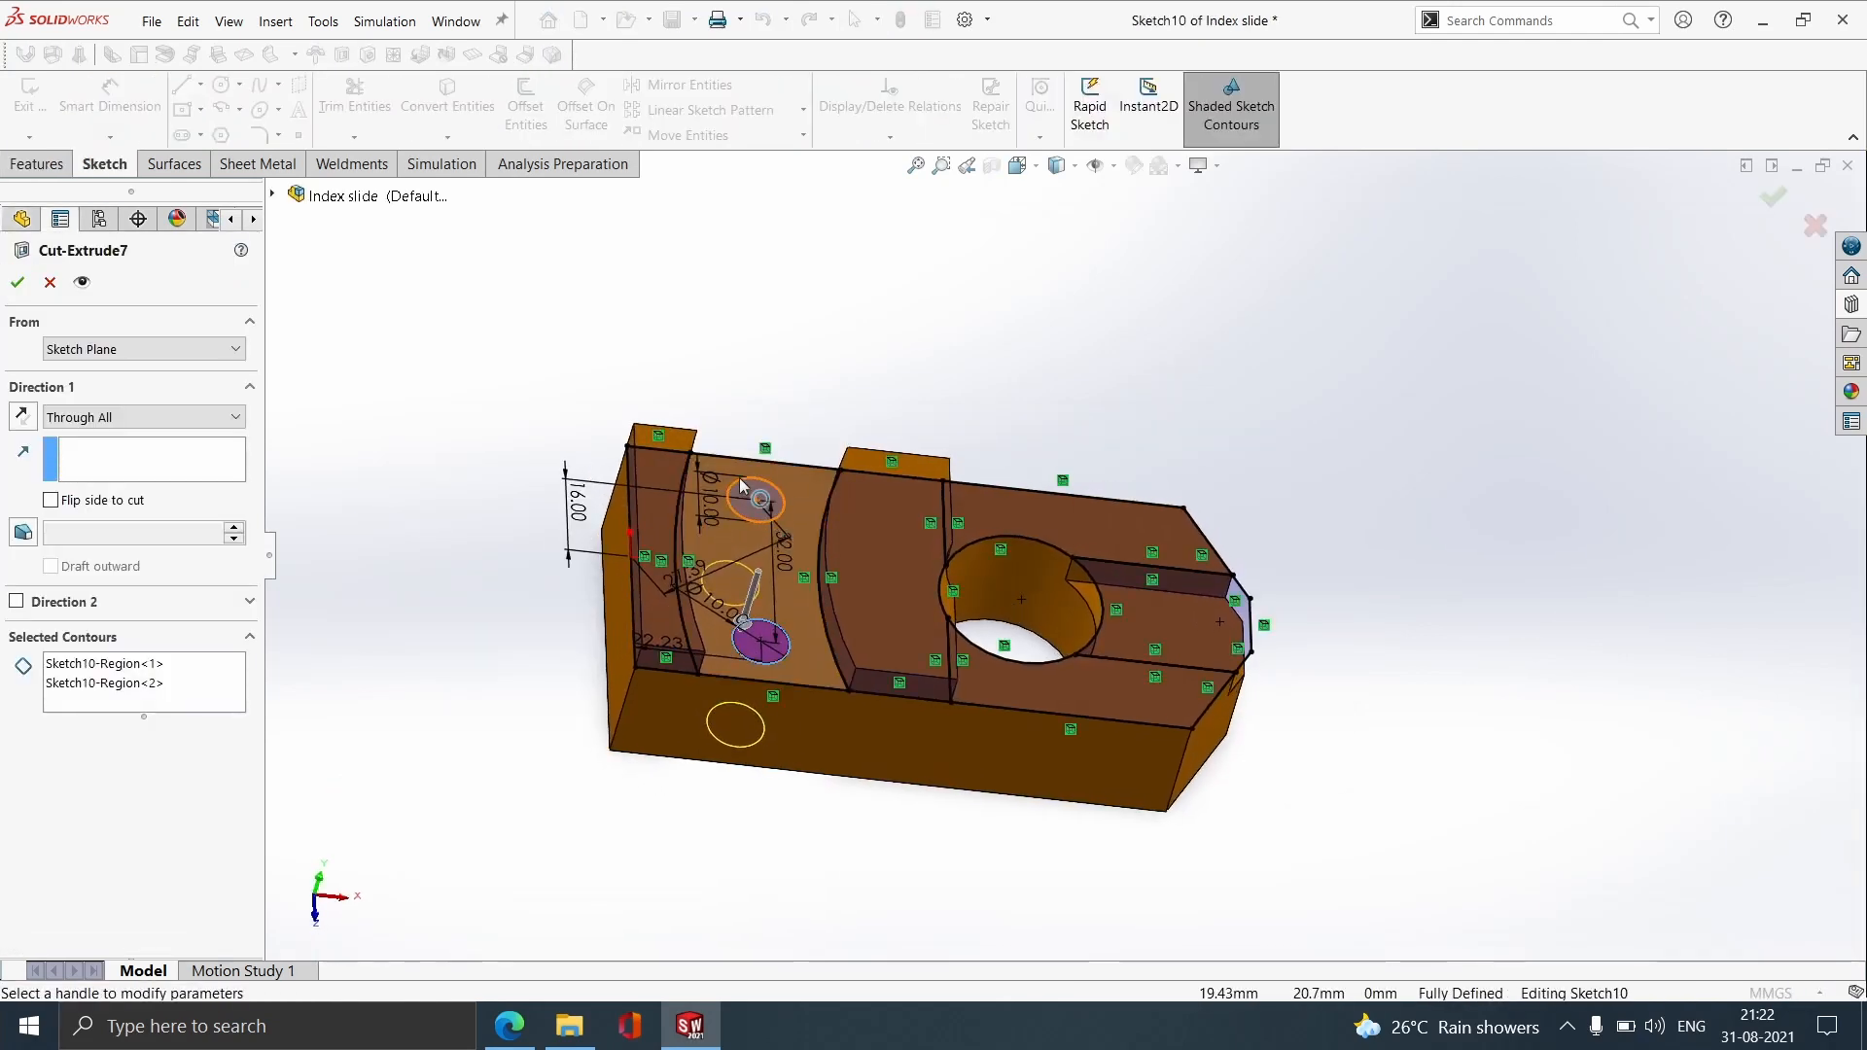
pyautogui.click(118, 688)
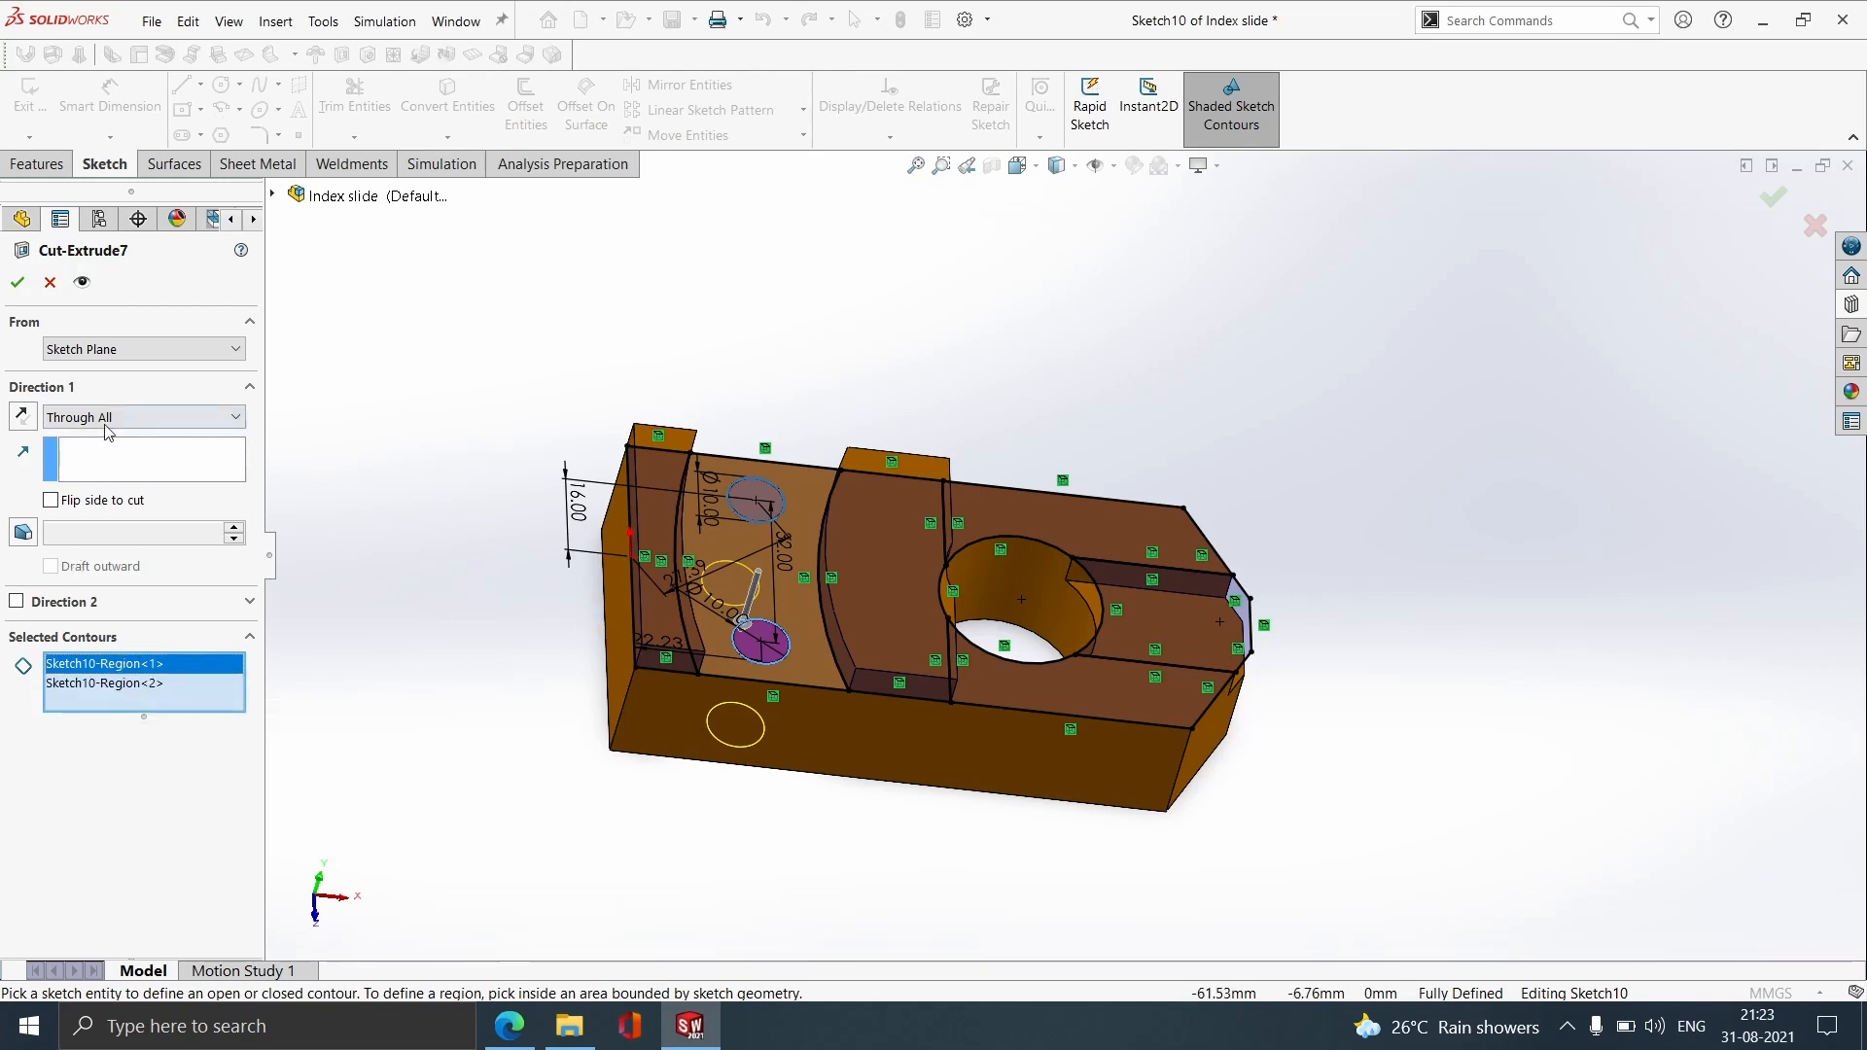
pyautogui.rightClick(1327, 581)
pyautogui.moveTo(1096, 899); pyautogui.dragTo(1036, 241, button='middle')
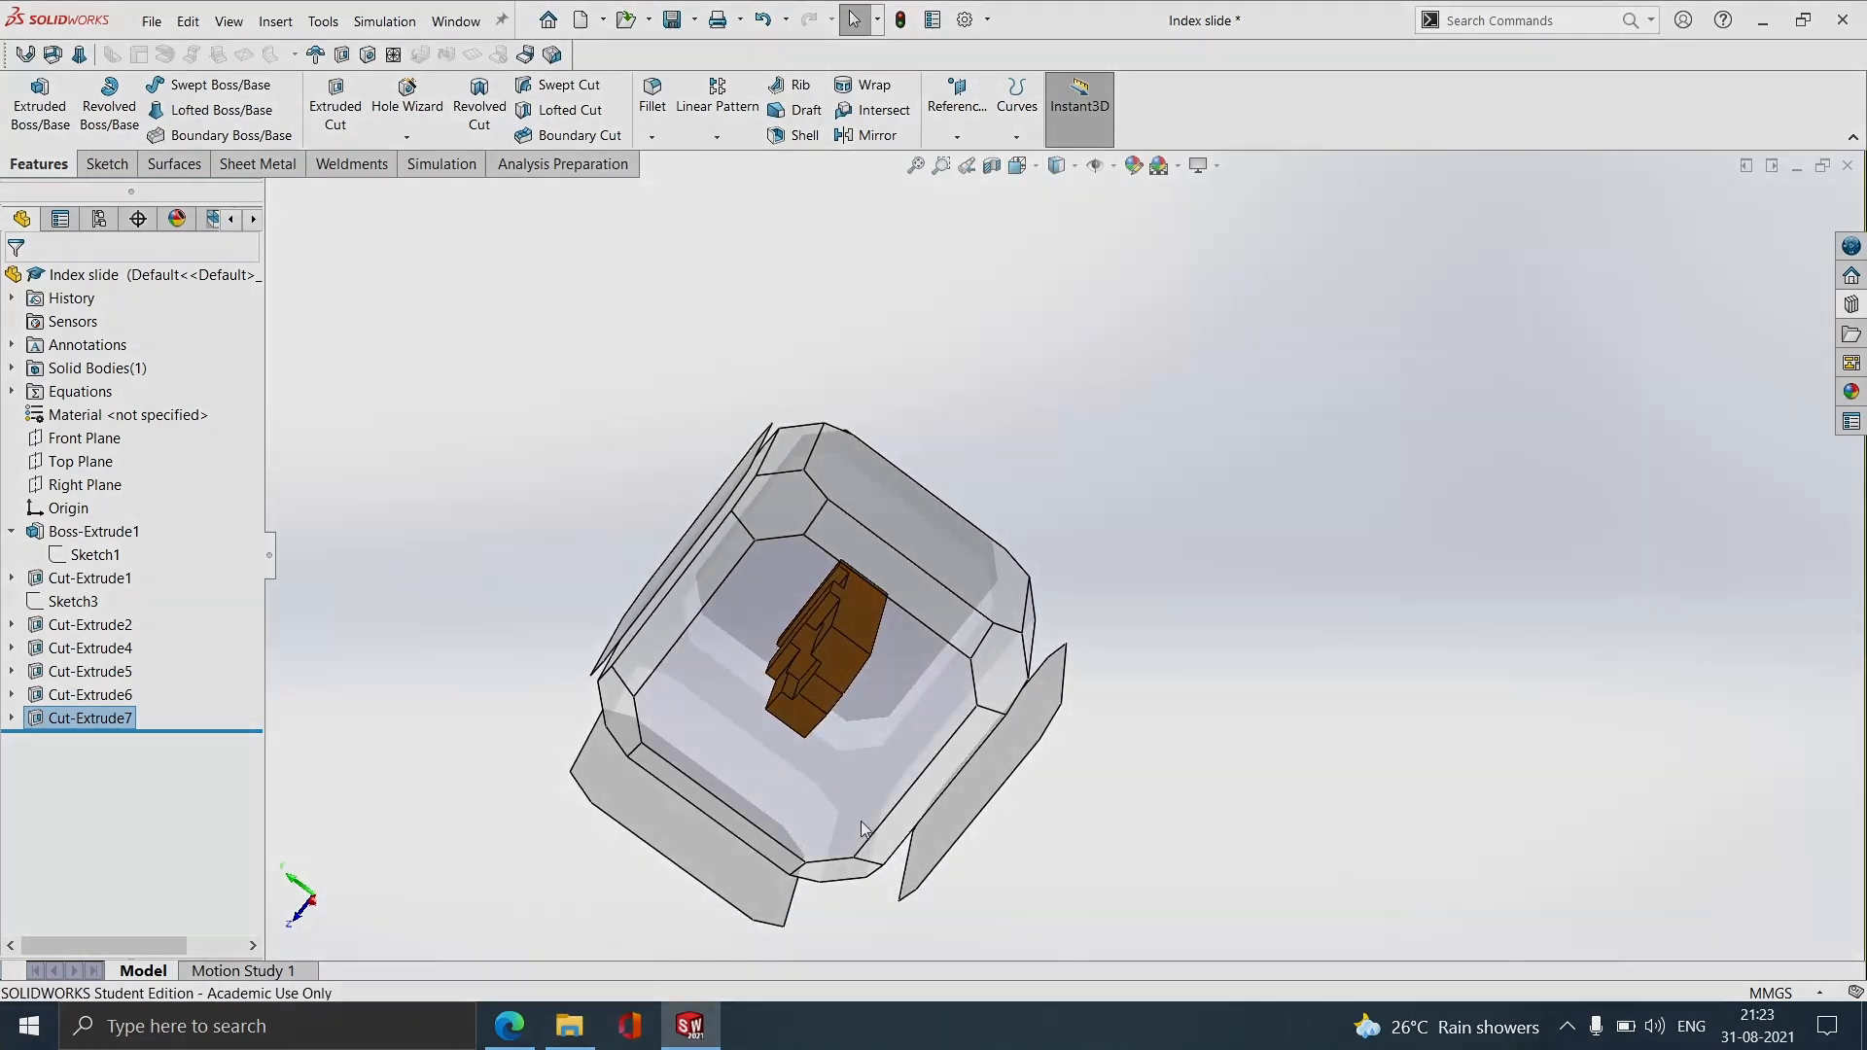
pyautogui.moveTo(861, 821); pyautogui.dragTo(779, 804, button='middle')
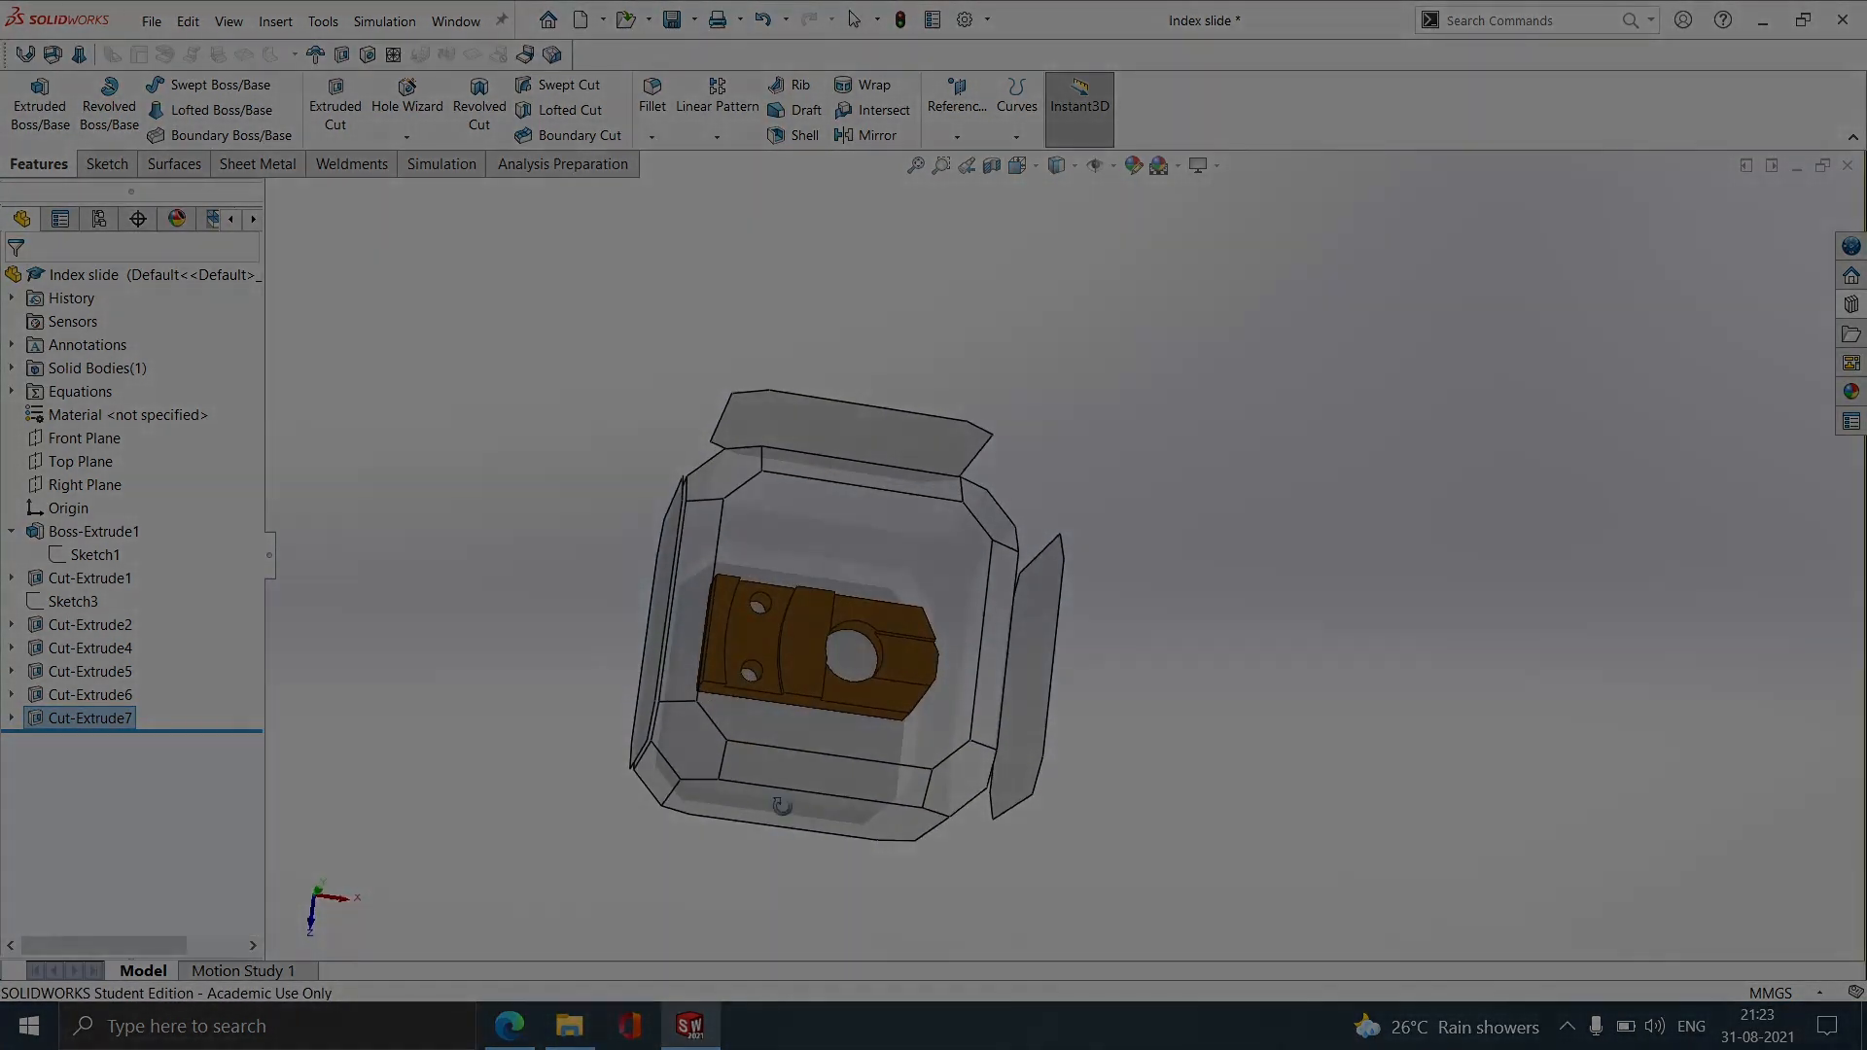
pyautogui.click(828, 690)
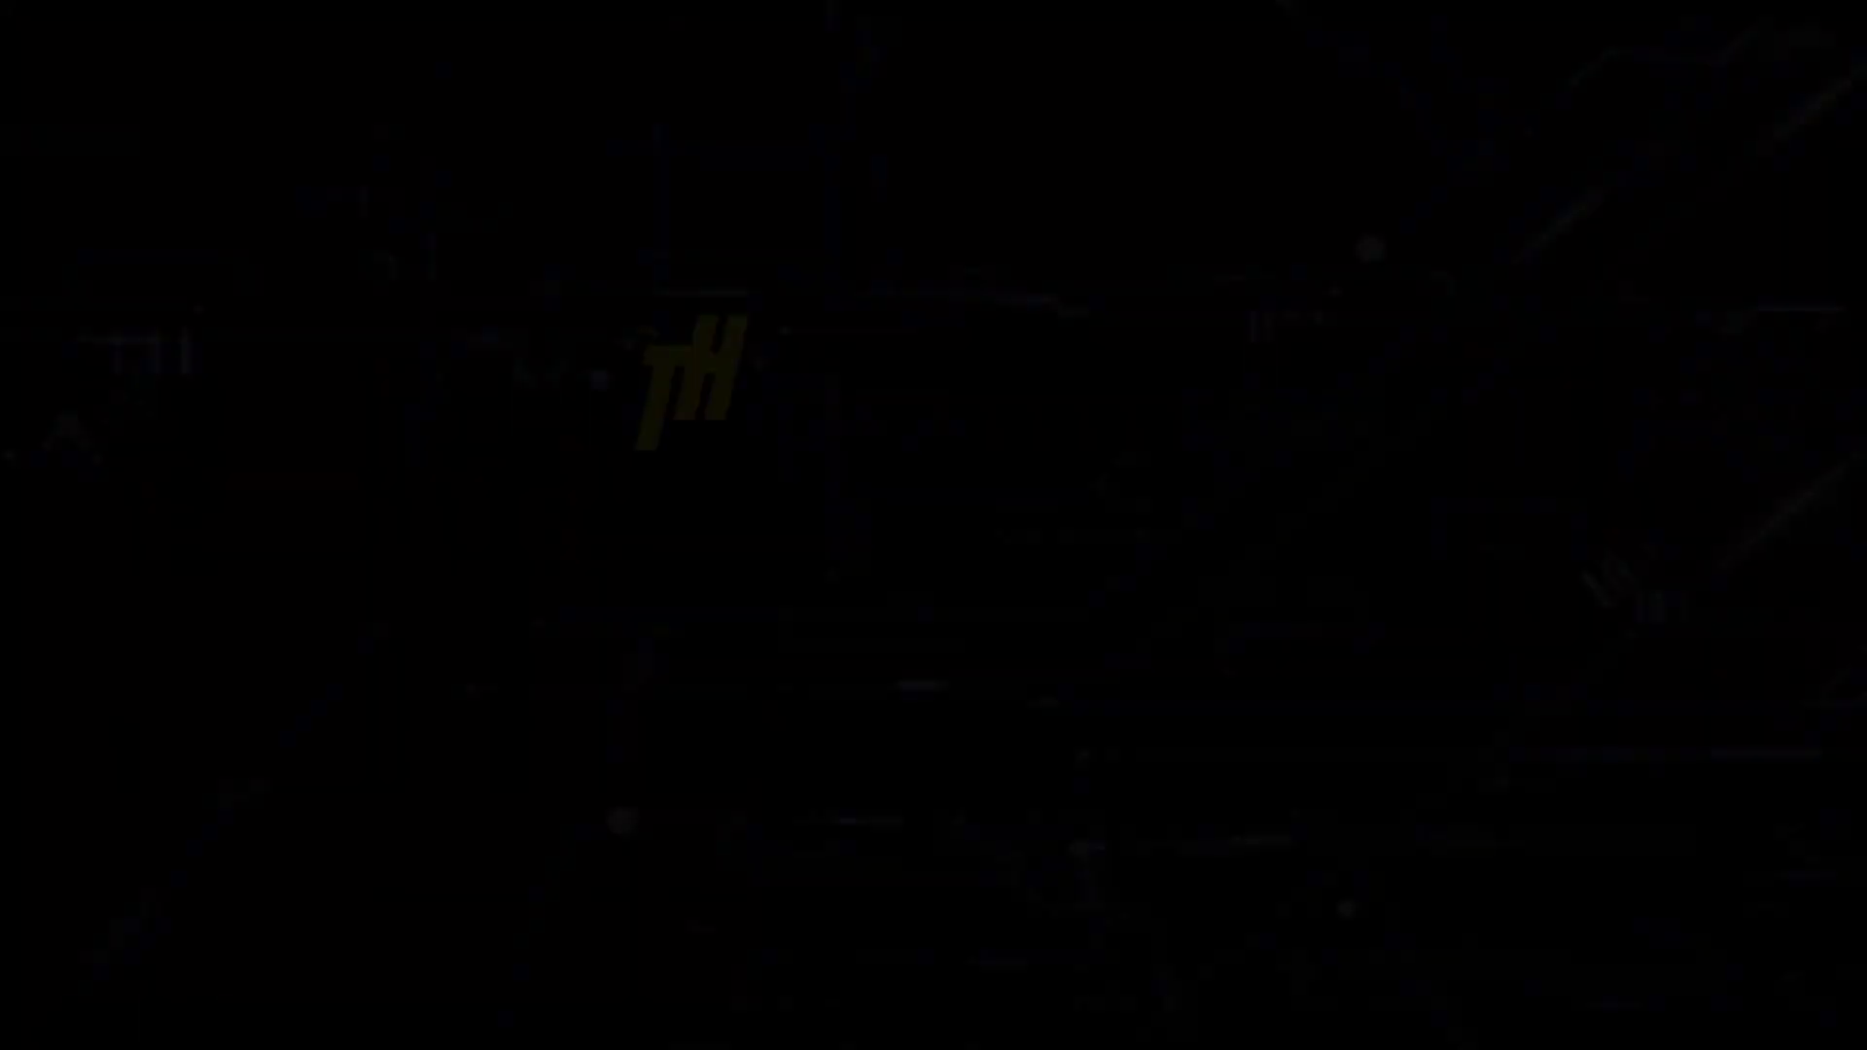